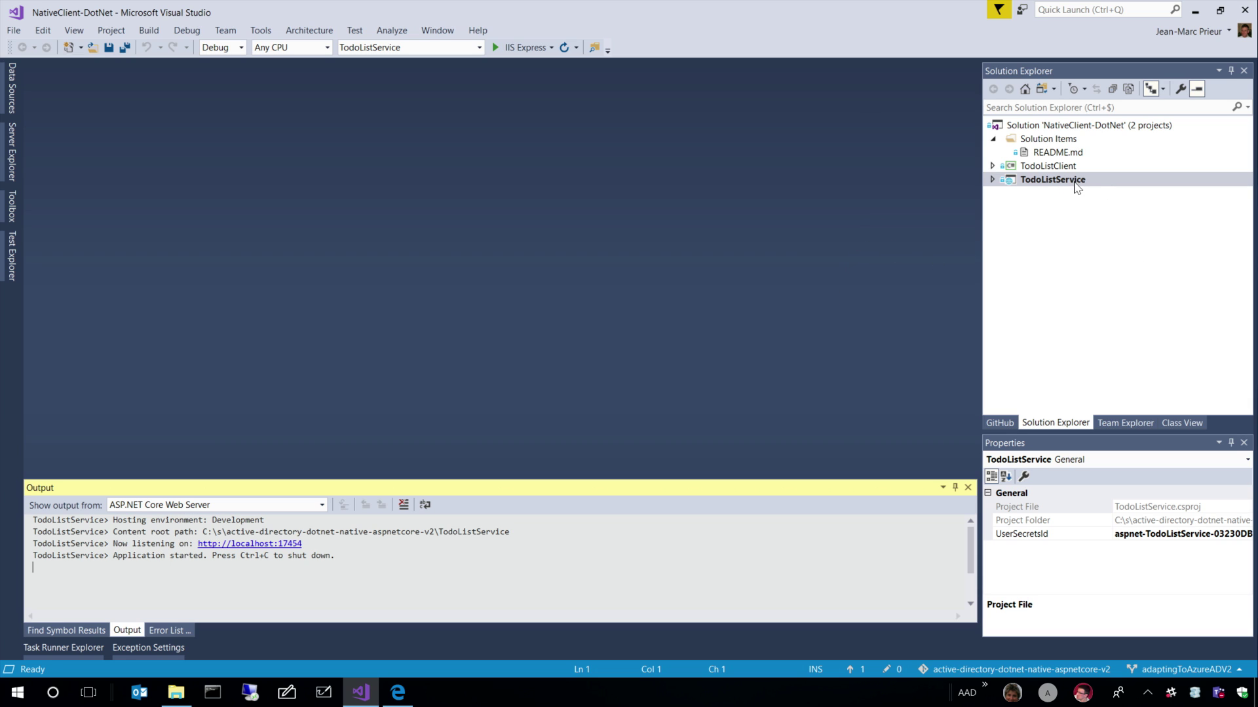
Step: Start TodoListService without debugging to show api/todolist, then select TodoListClient
click(186, 29)
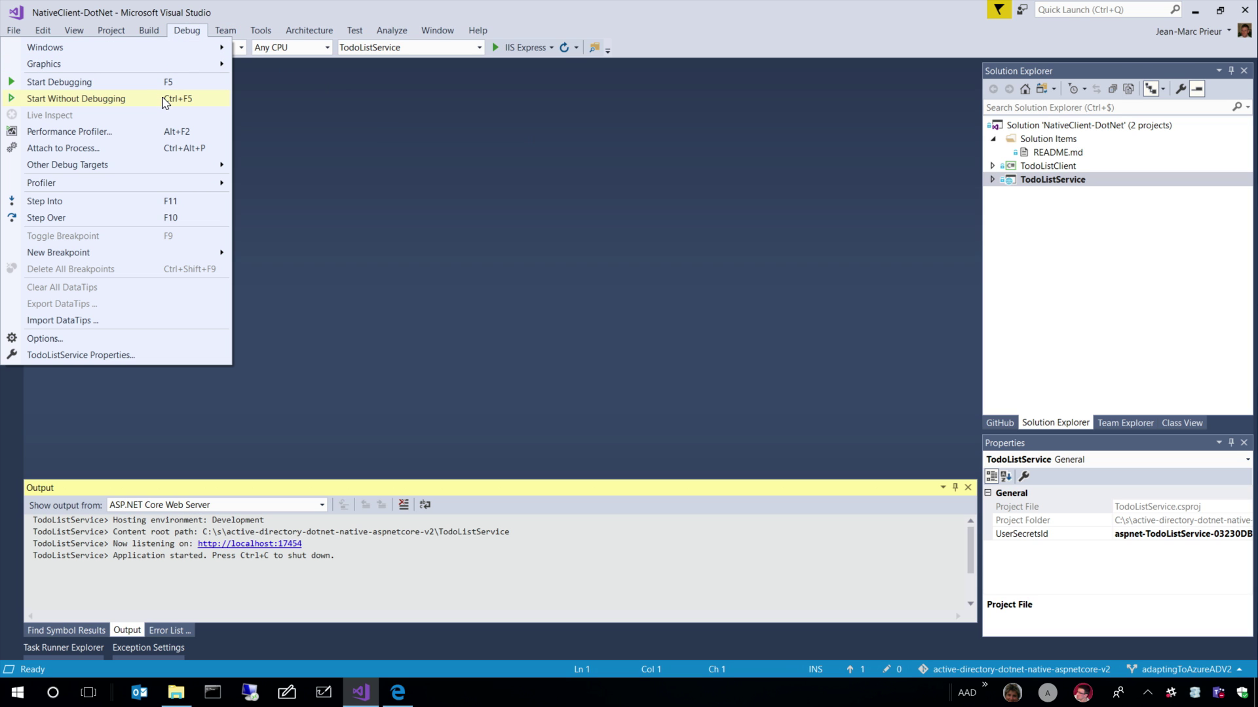
click(76, 99)
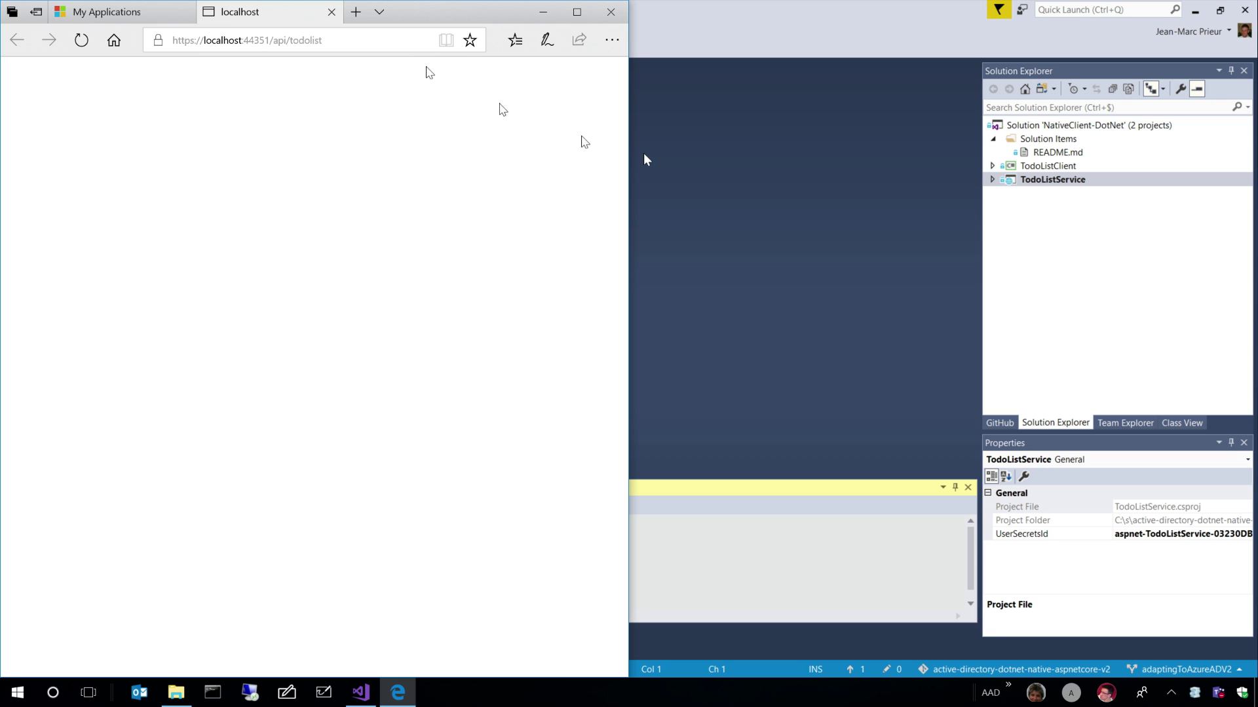
click(1026, 166)
Step: Make TodoListClient the startup project and start it without debugging
right_click(1027, 166)
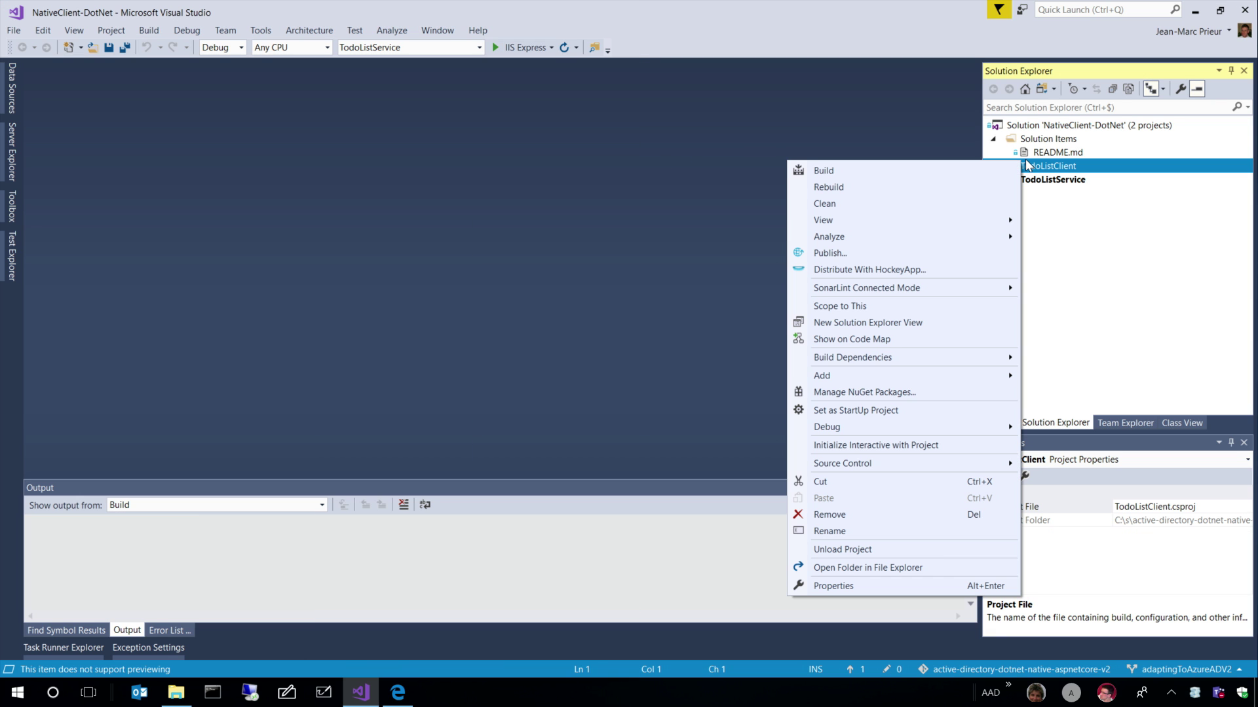
click(845, 410)
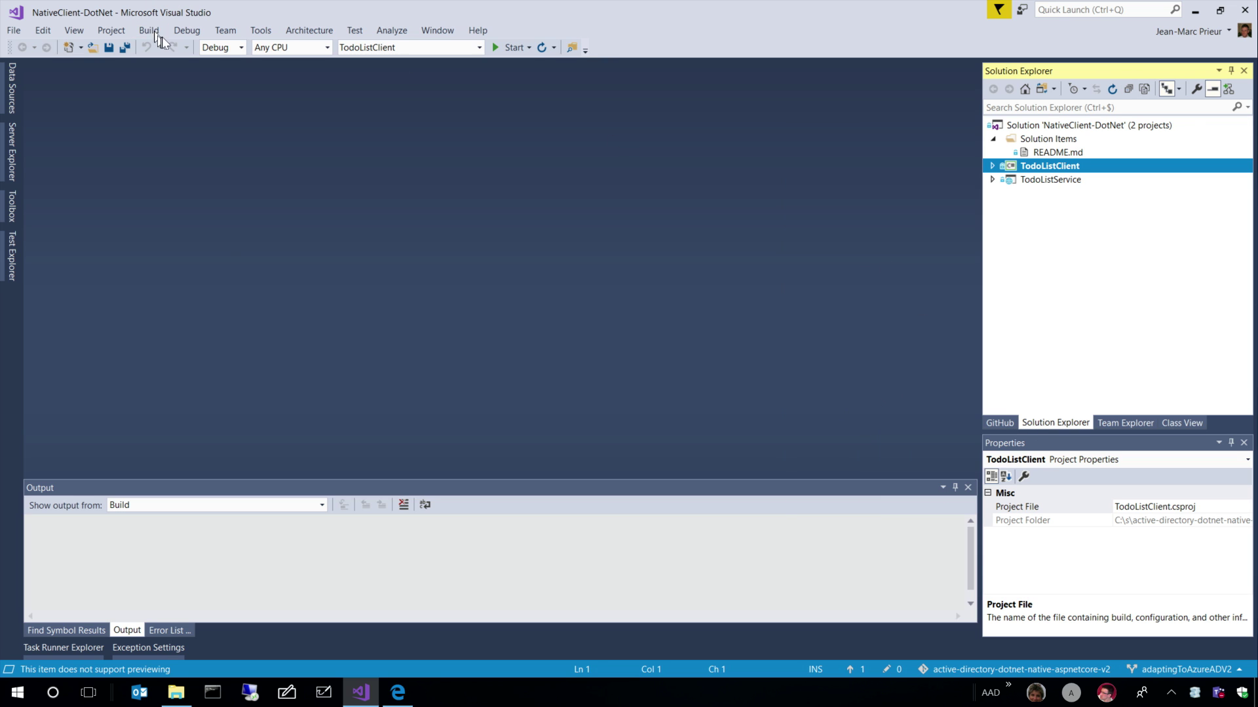
click(187, 31)
click(133, 103)
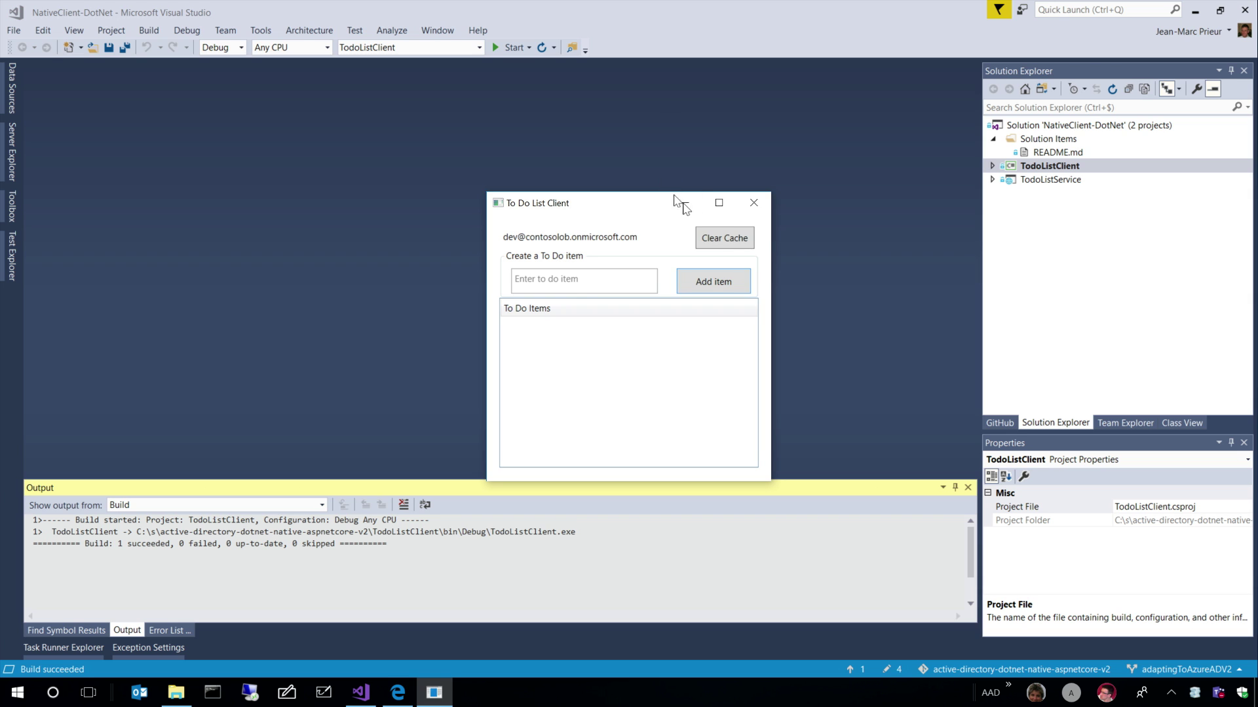
Step: Clear the client's cached sign-in and sign in with the developer account and password
click(717, 240)
click(724, 238)
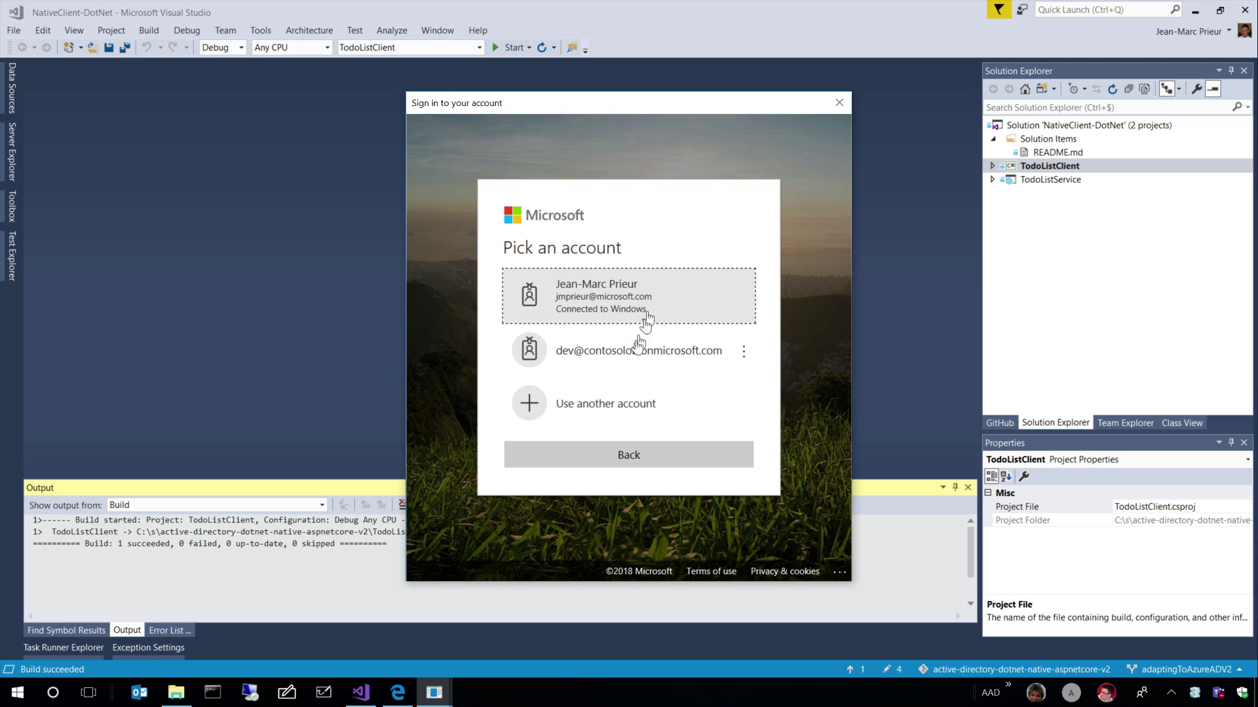
click(623, 351)
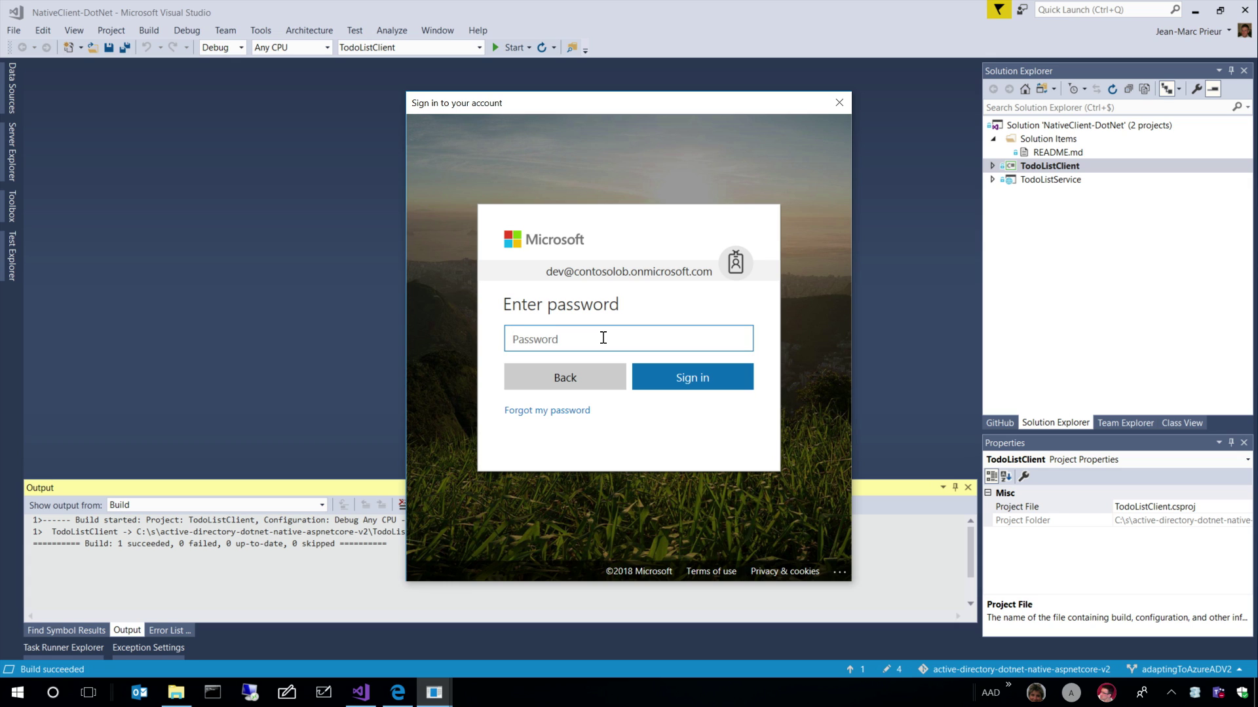
text(**)
key(BackSpace)
text(*)
key(BackSpace)
key(BackSpace)
text(*)
click(692, 377)
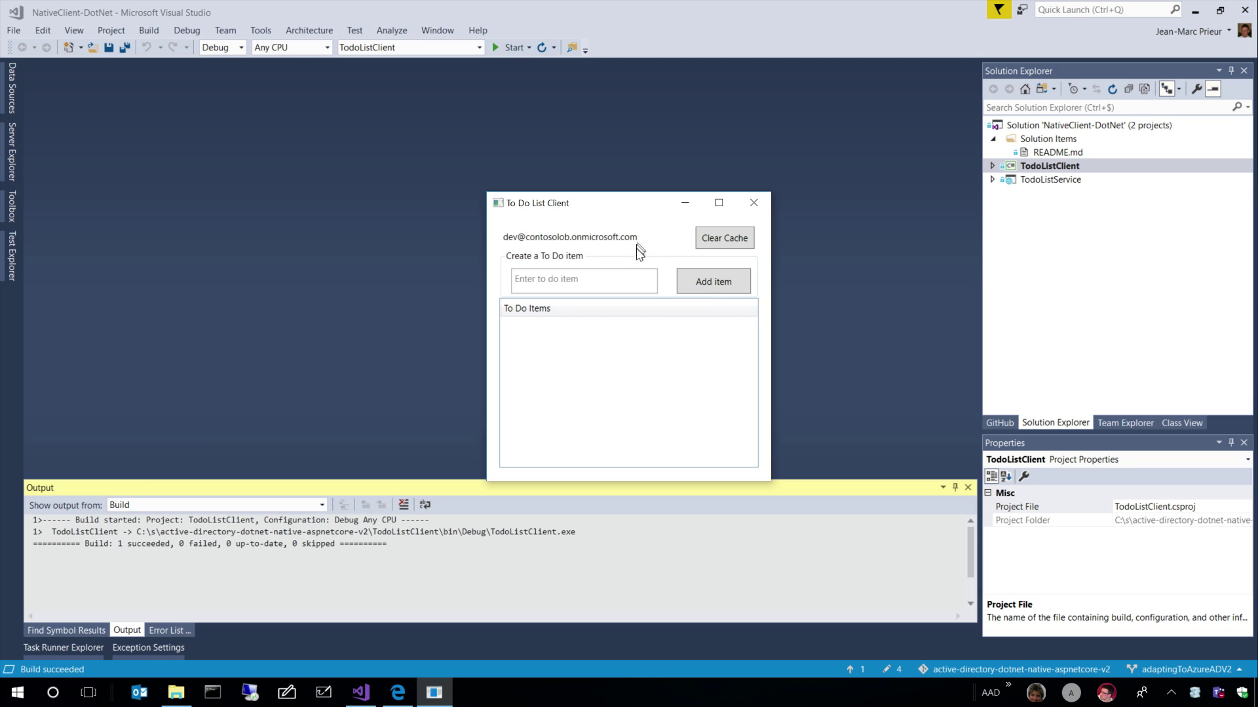
Step: Enter 'do shoping' and 'do landry' in the client, adding each as an item
click(615, 282)
text(d)
text(the)
text(ng)
click(737, 292)
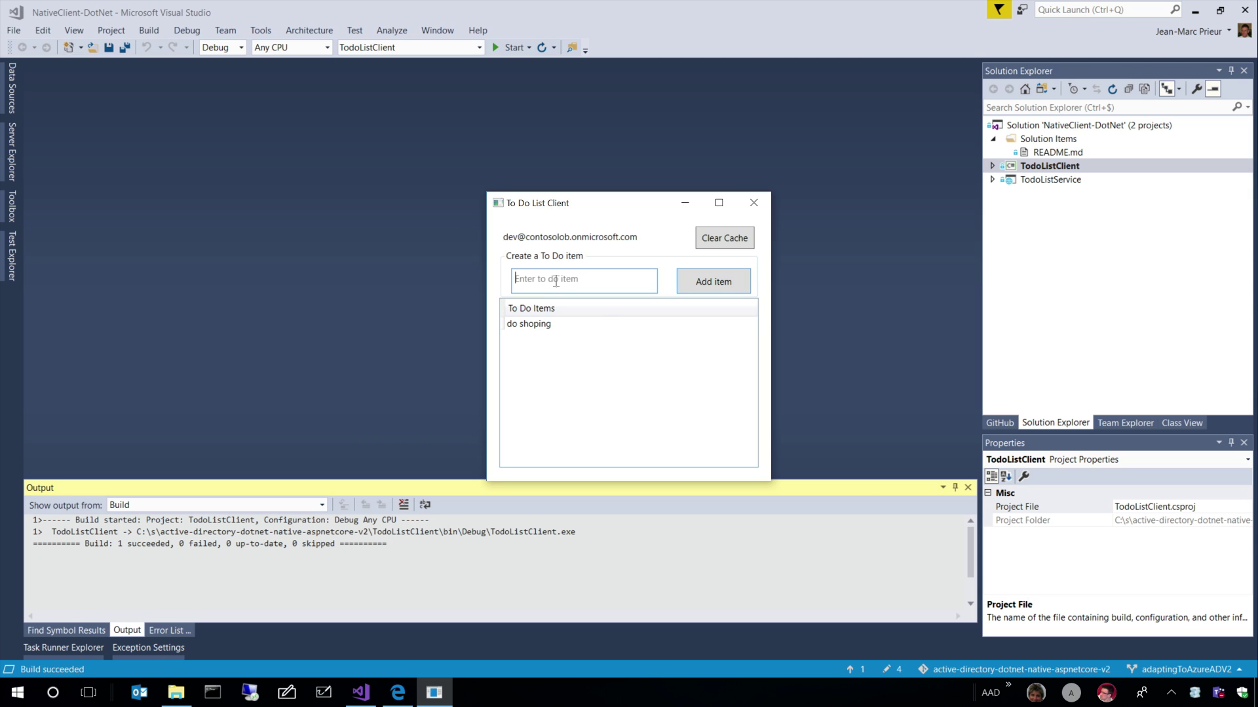
text(do landry)
click(727, 283)
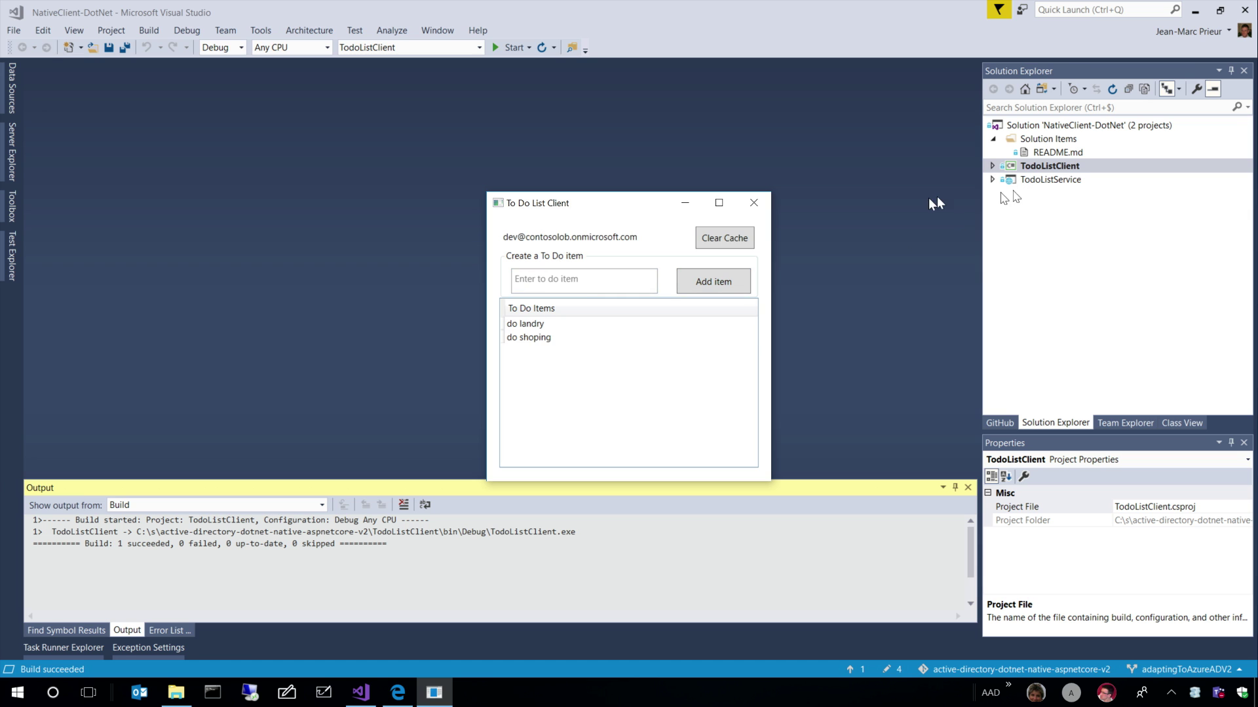
Step: Start a second client instance, move it beside the first, then close it
right_click(1043, 166)
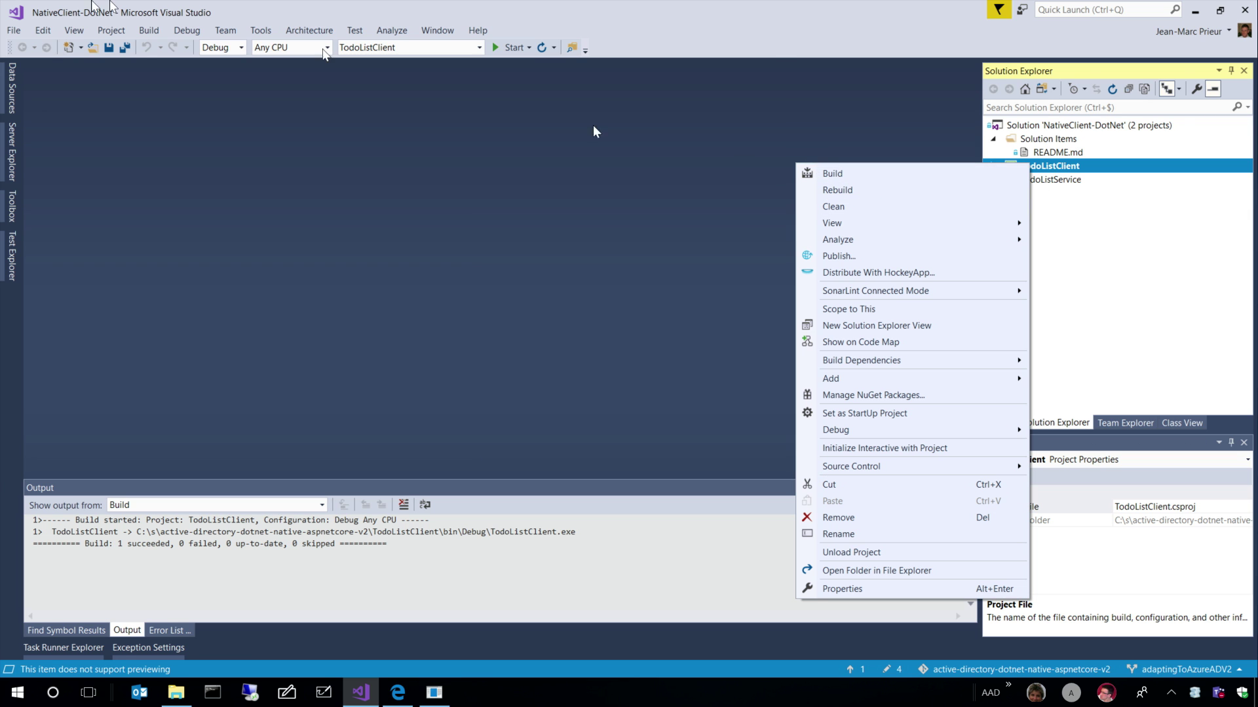
click(187, 30)
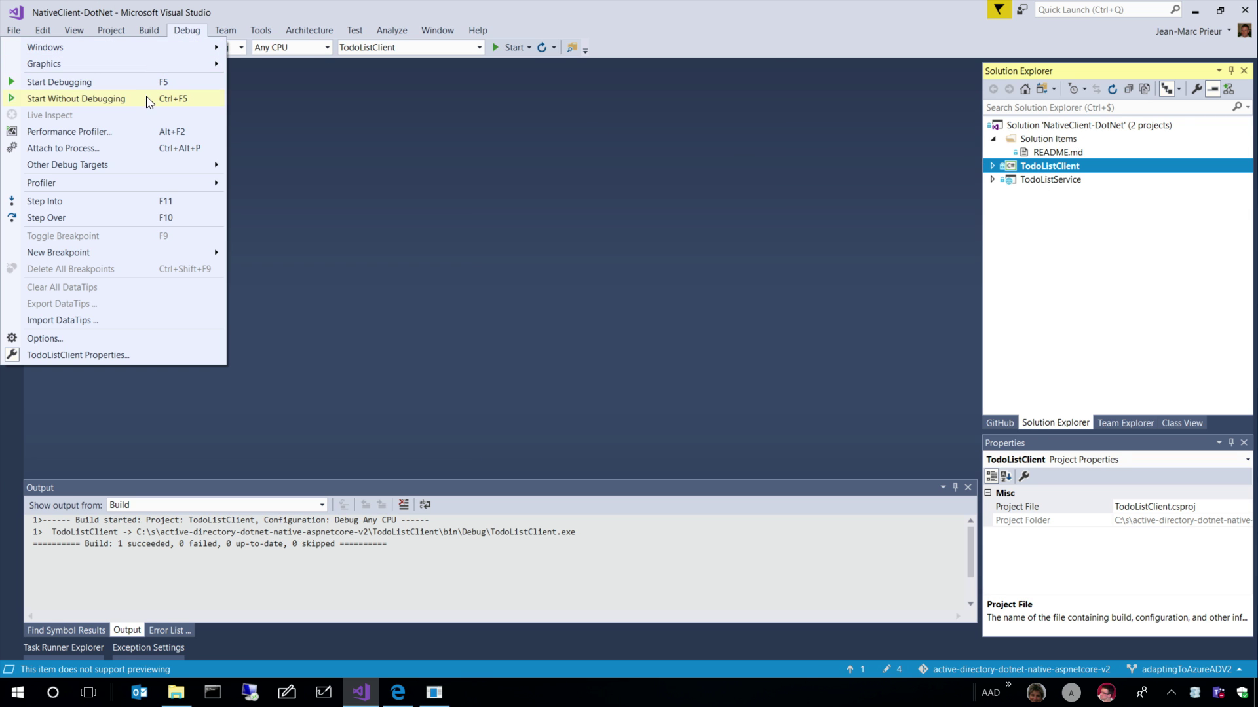
click(149, 102)
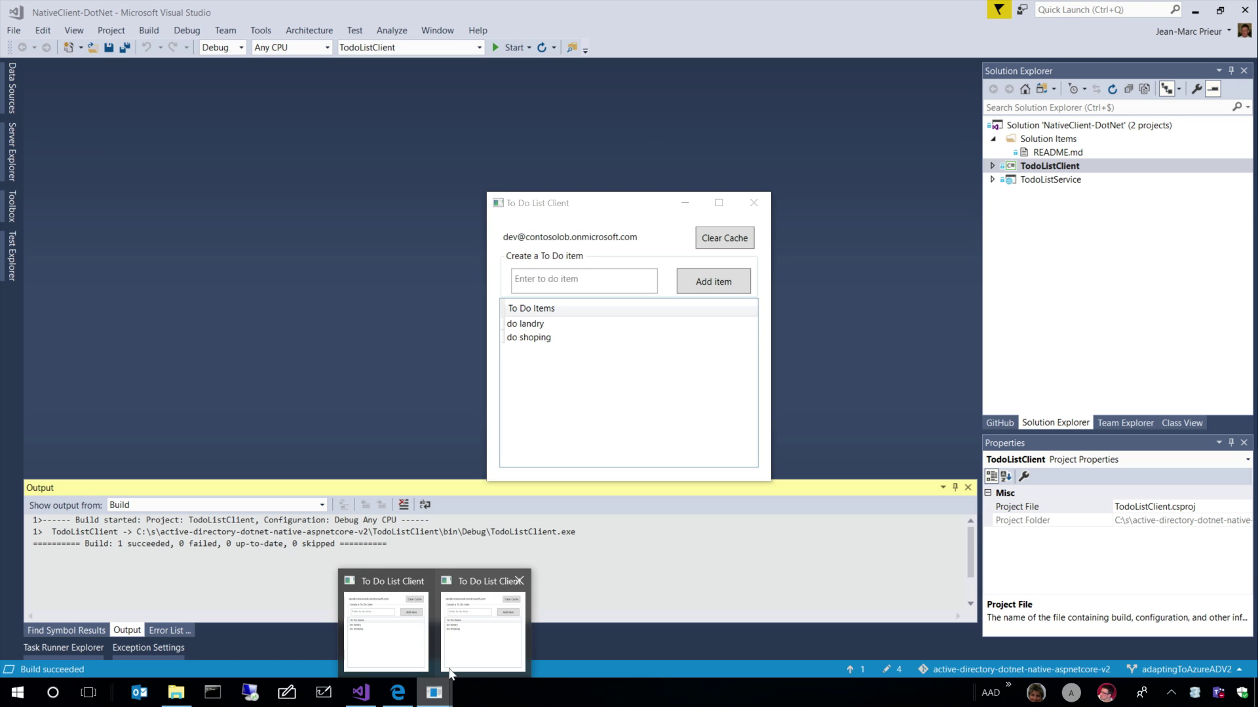
mouse_move(433, 693)
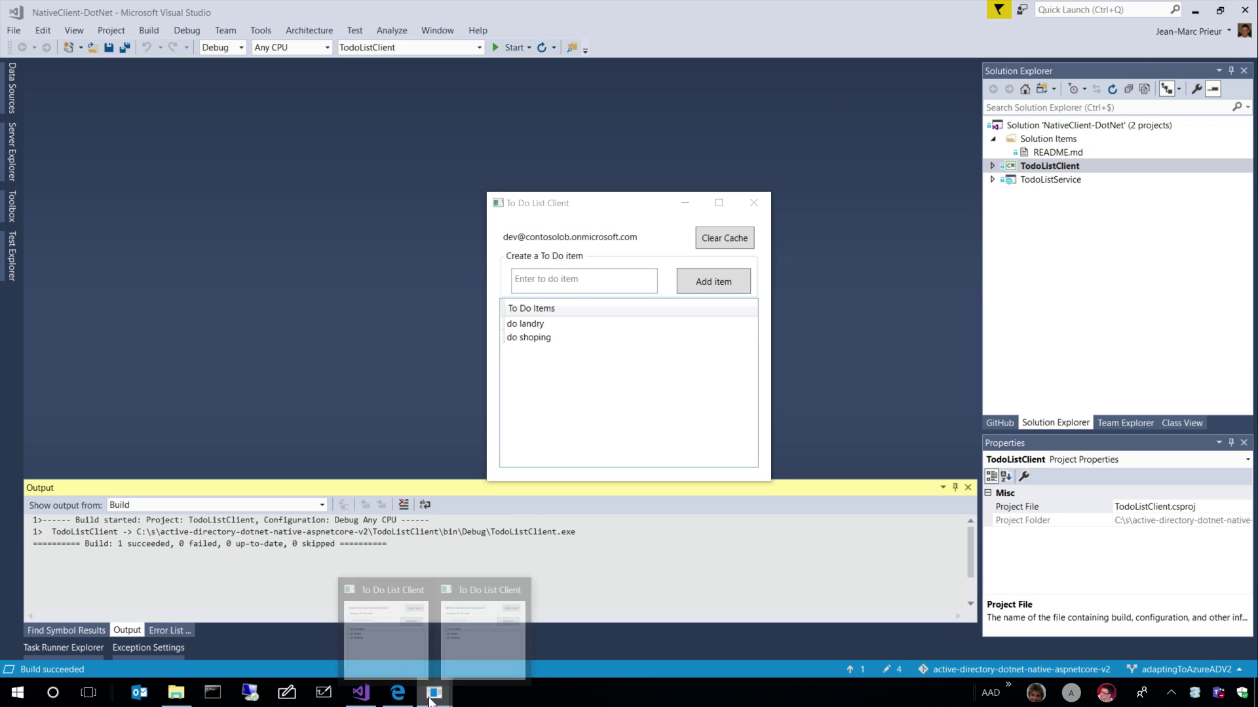
click(386, 630)
drag(619, 207, 294, 196)
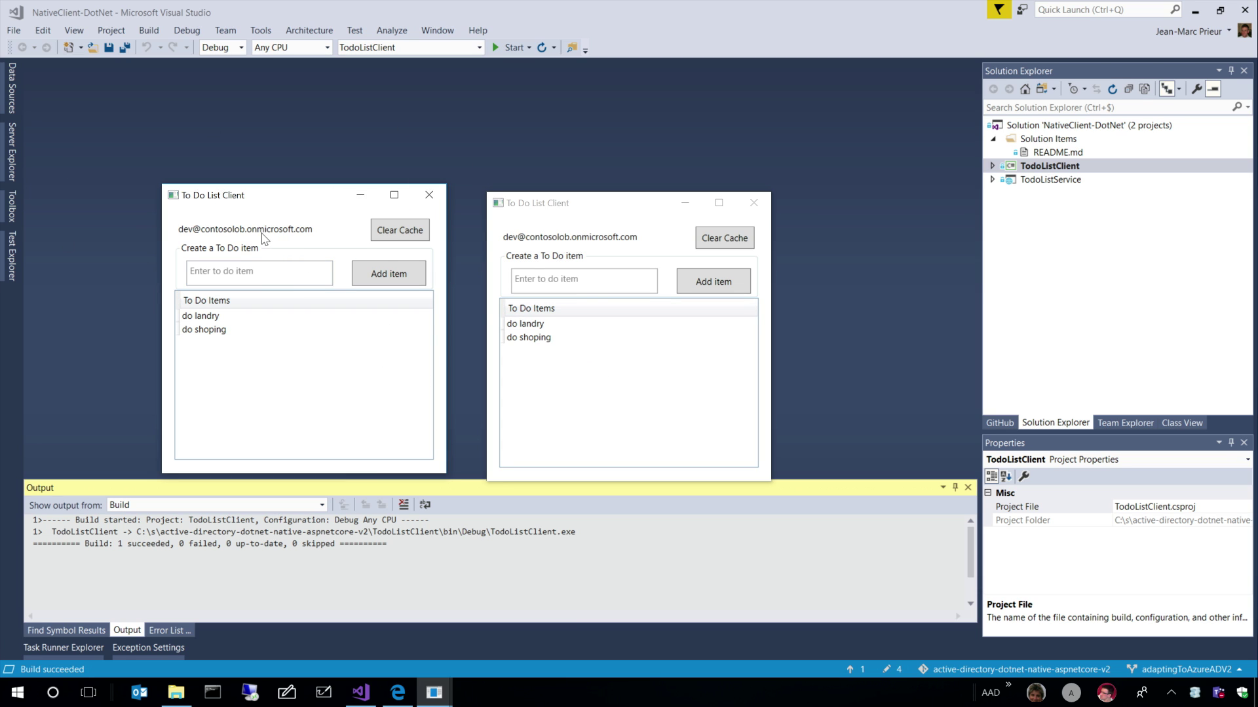
click(432, 197)
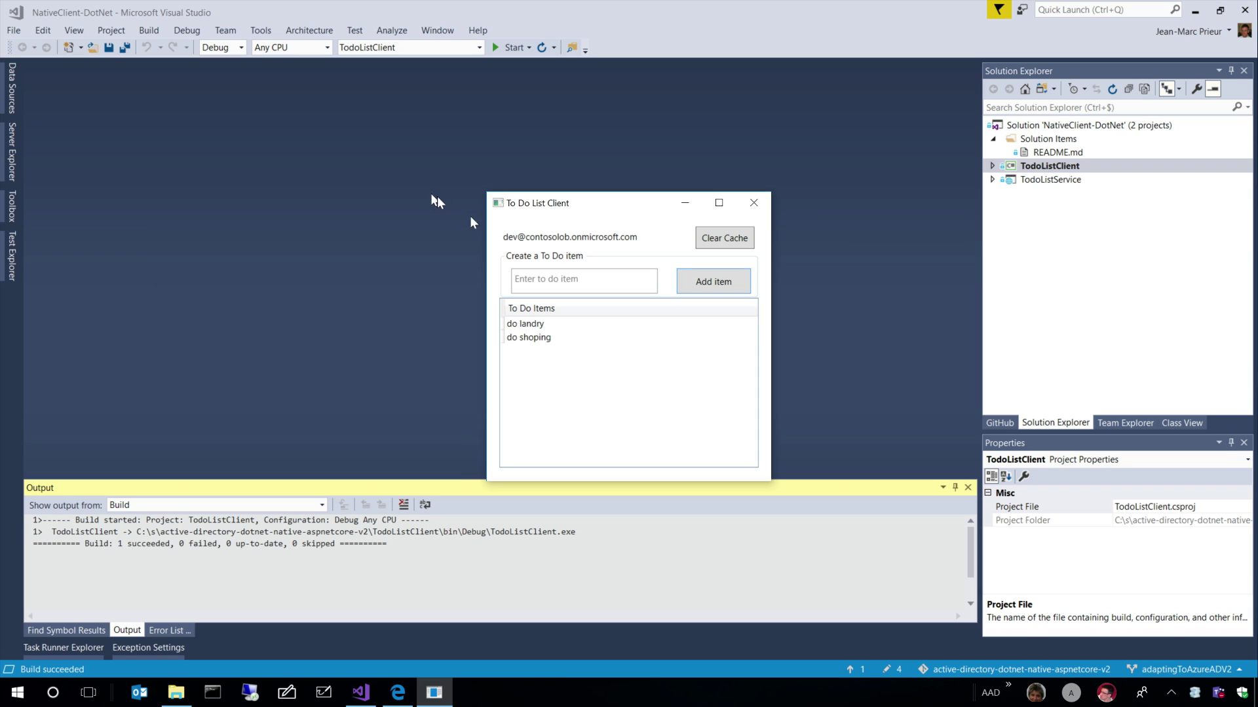
Step: Close the remaining client window and expand TodoListService's Controllers folder
click(755, 204)
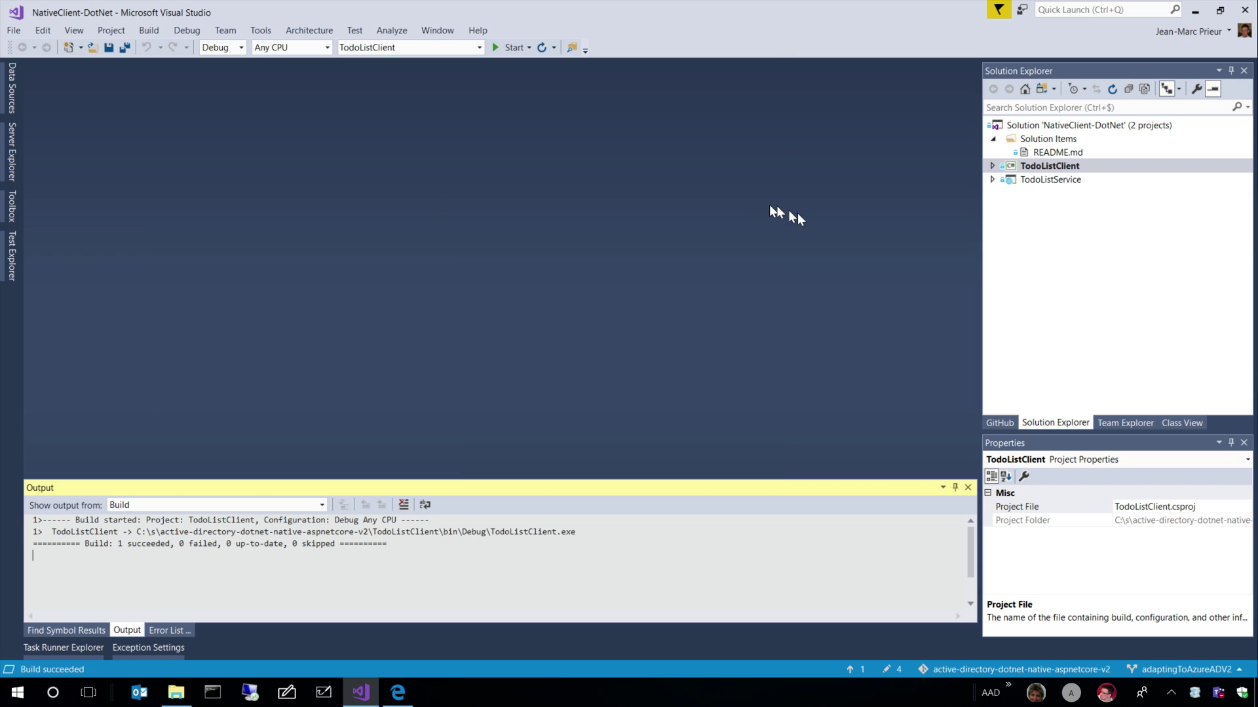
click(993, 180)
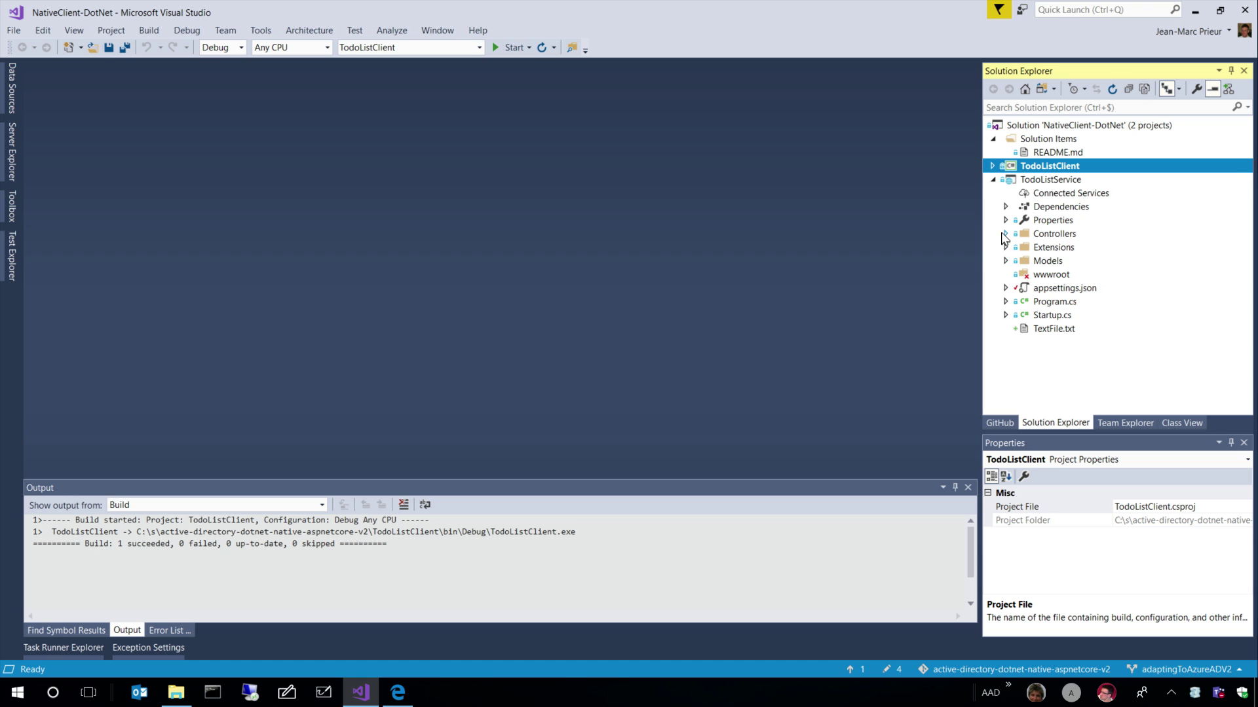
click(1005, 234)
click(1085, 247)
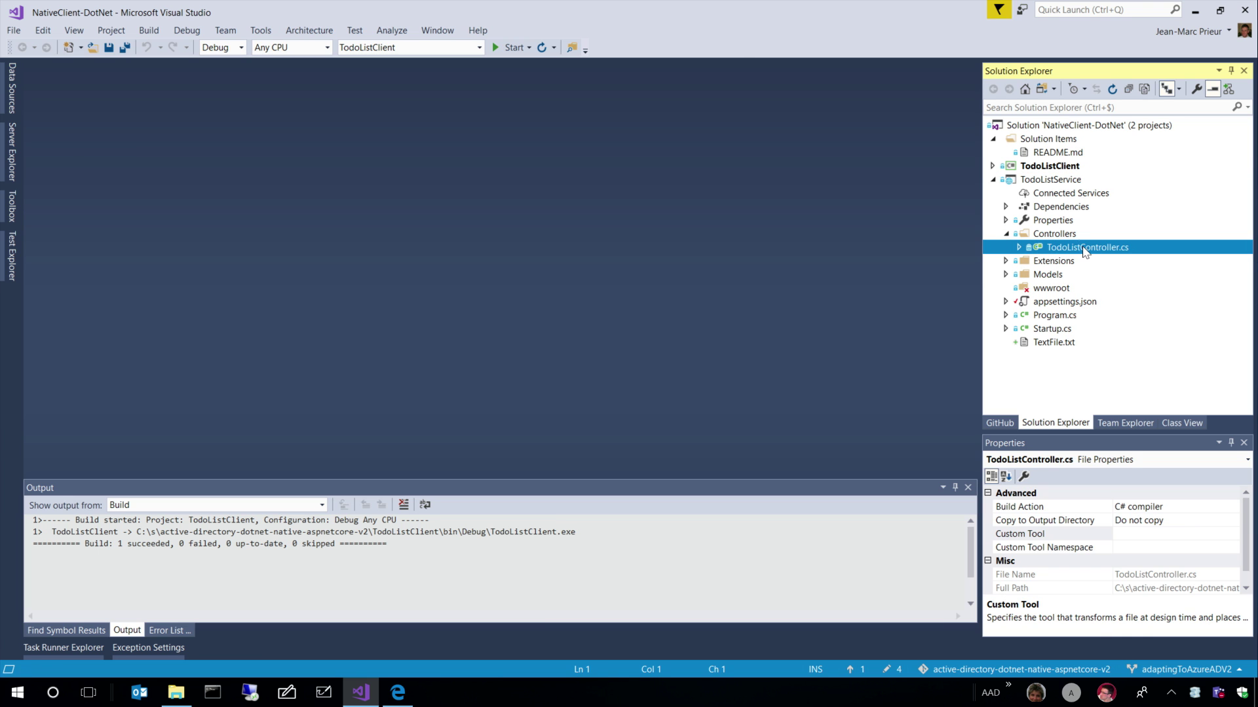
Step: Open TodoListController.cs, highlight its [Authorize] attribute, and collapse the Output panel
double_click(1084, 248)
scroll(727, 290, down, 4)
scroll(727, 290, down, 5)
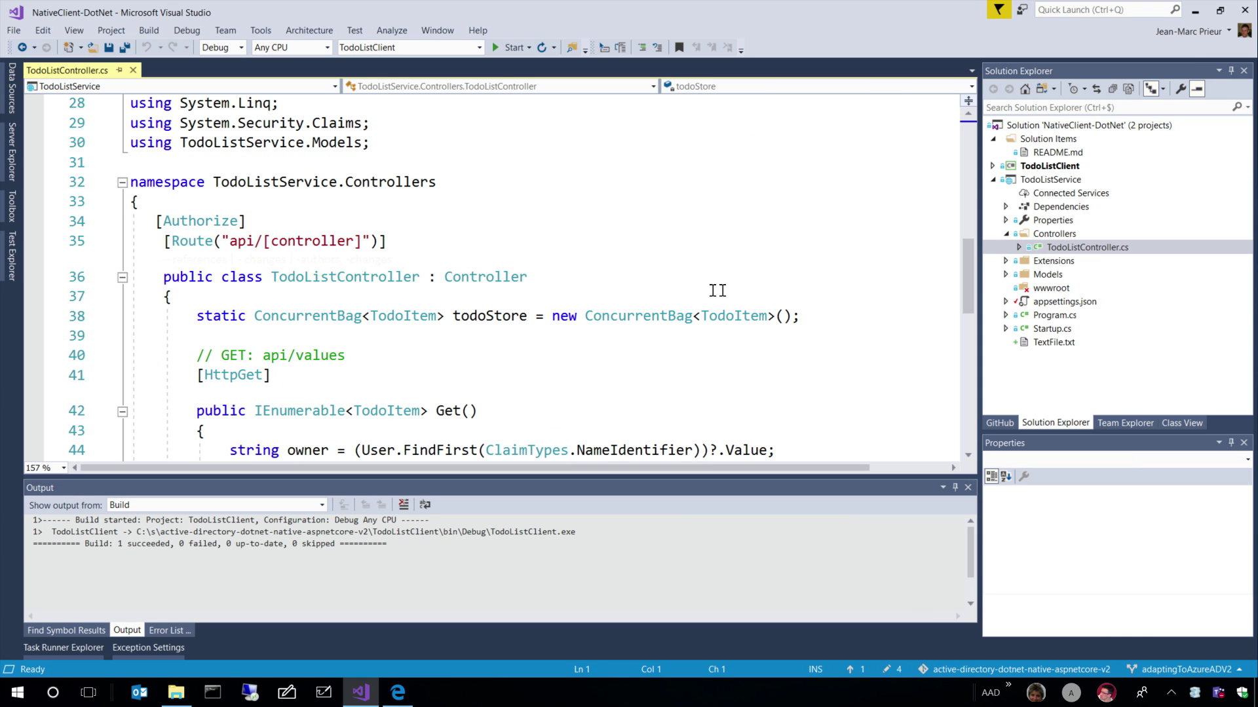
drag(251, 220, 118, 236)
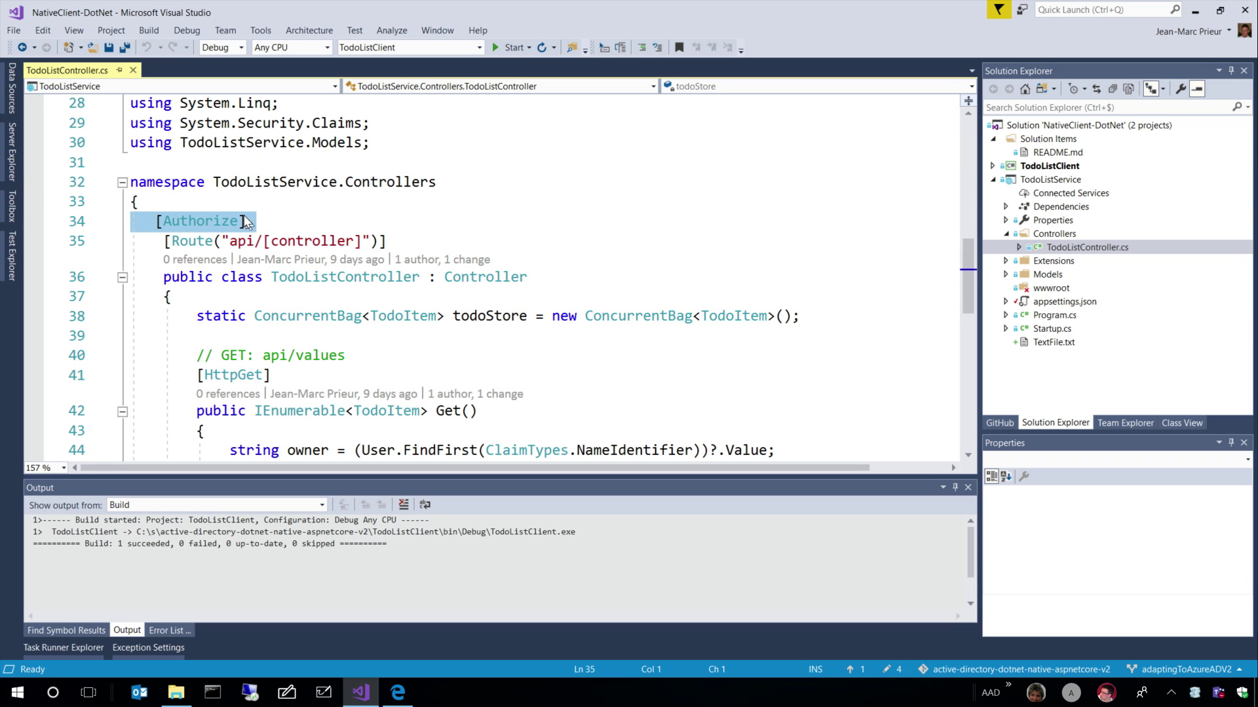
scroll(373, 216, down, 3)
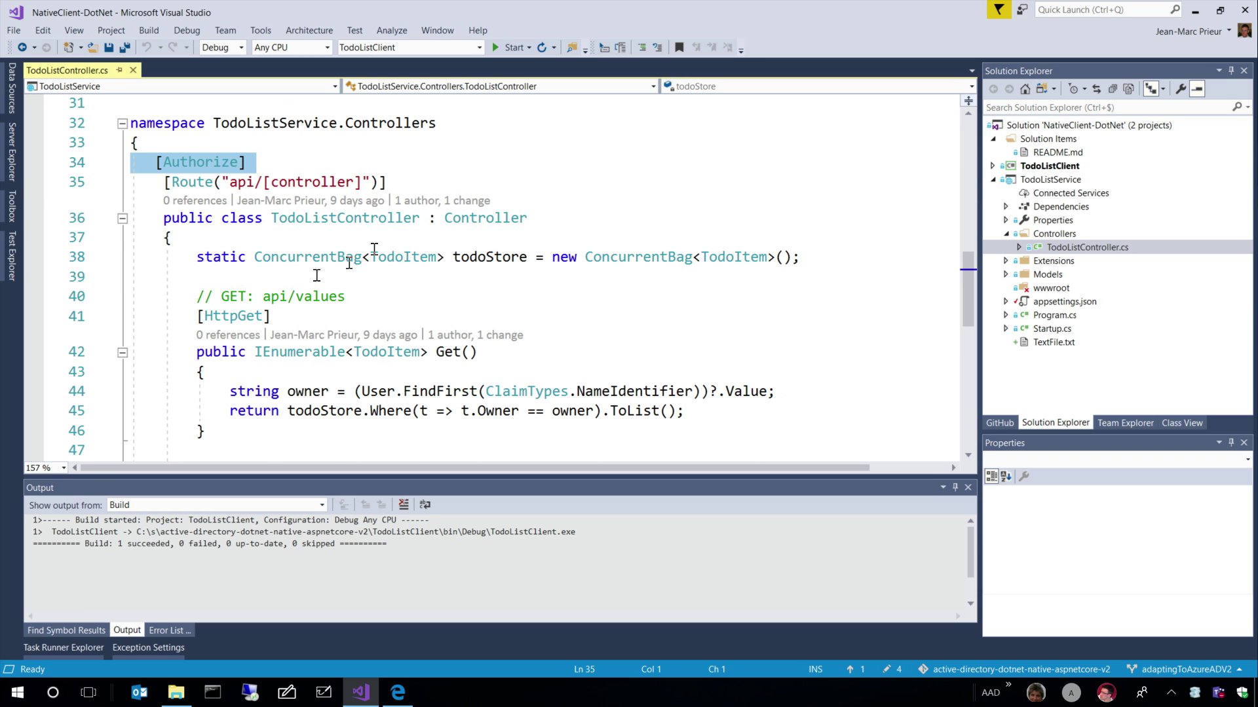
scroll(344, 275, down, 3)
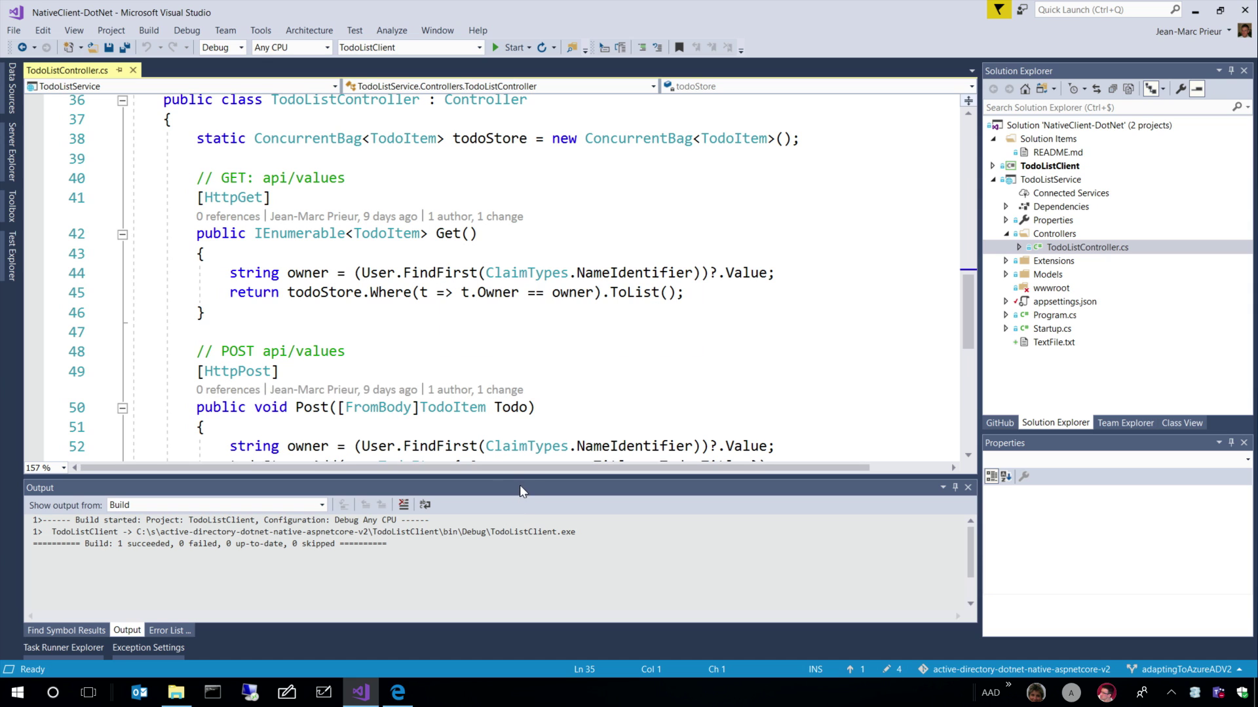
drag(522, 483, 523, 604)
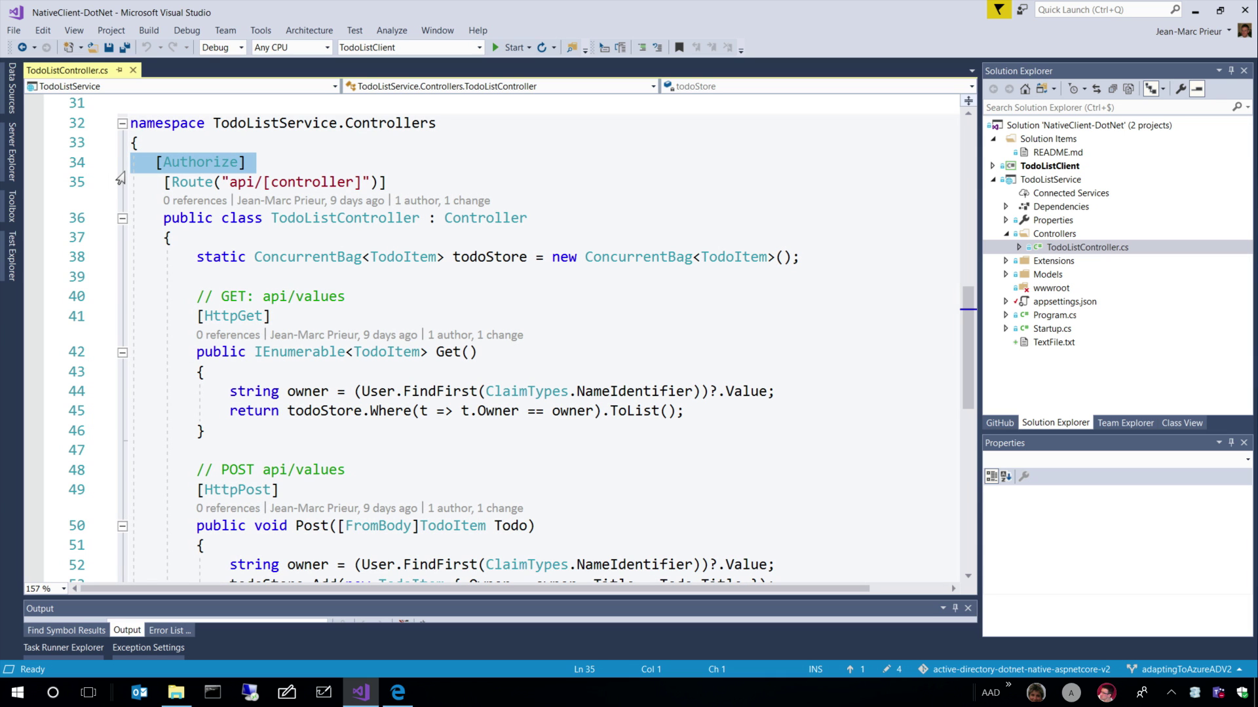
Step: Open the service's Program.cs and go to the definition of Startup
double_click(1053, 315)
scroll(756, 328, down, 10)
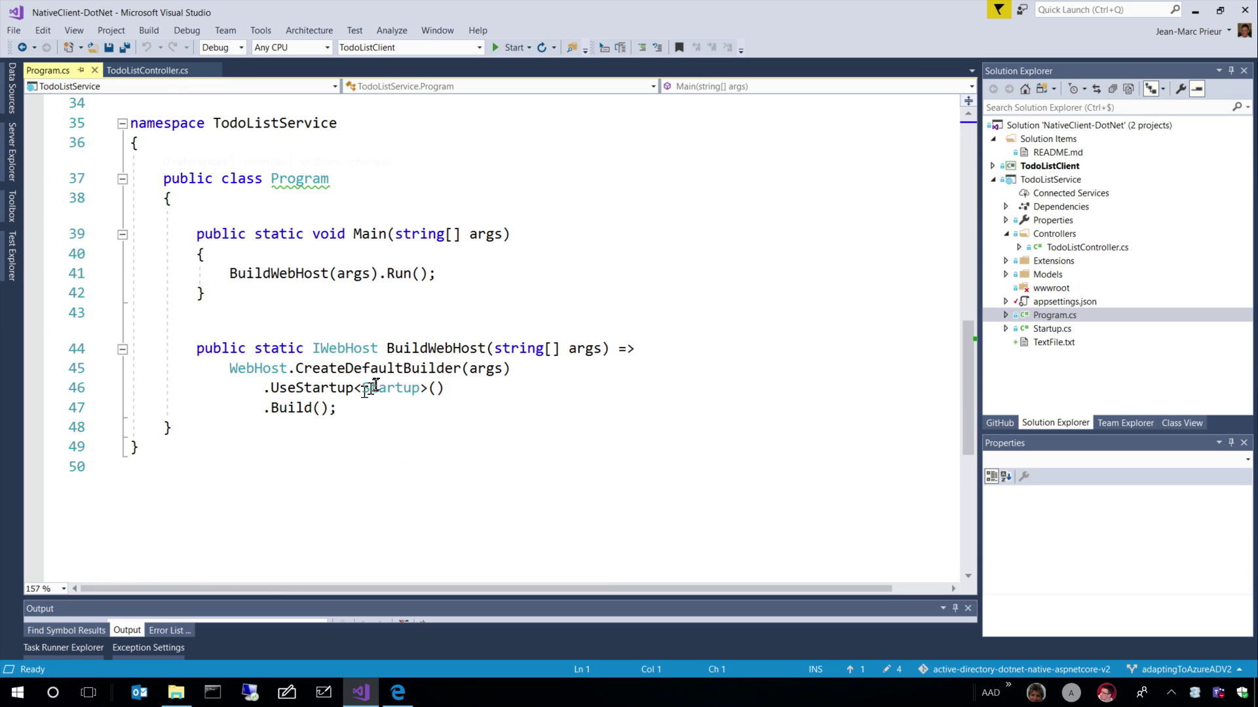
click(376, 388)
right_click(376, 388)
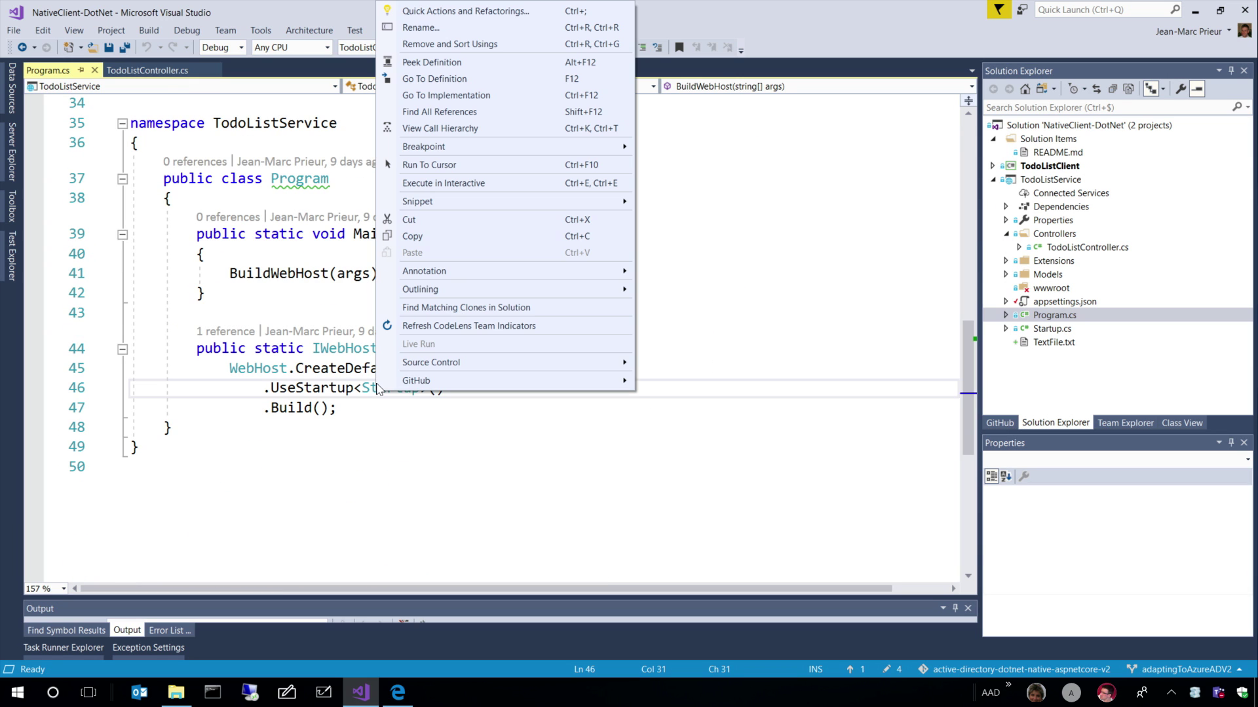
click(484, 85)
scroll(536, 275, down, 5)
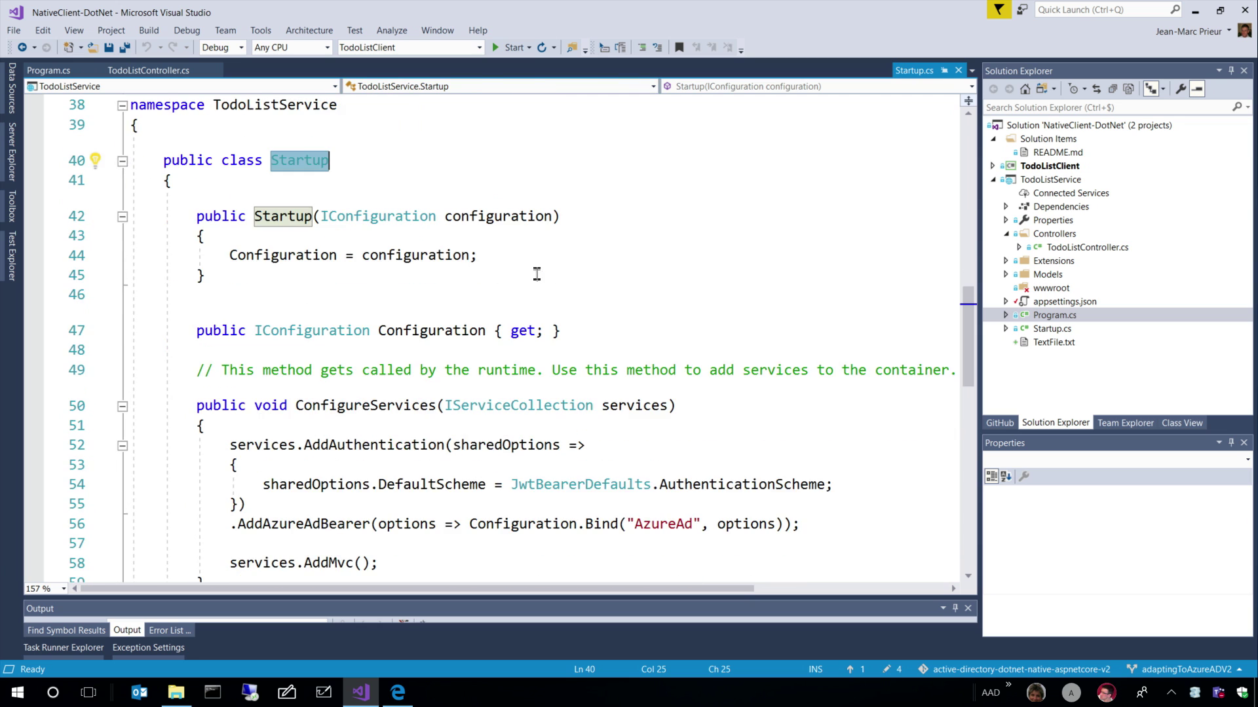
scroll(536, 276, down, 5)
scroll(537, 276, down, 3)
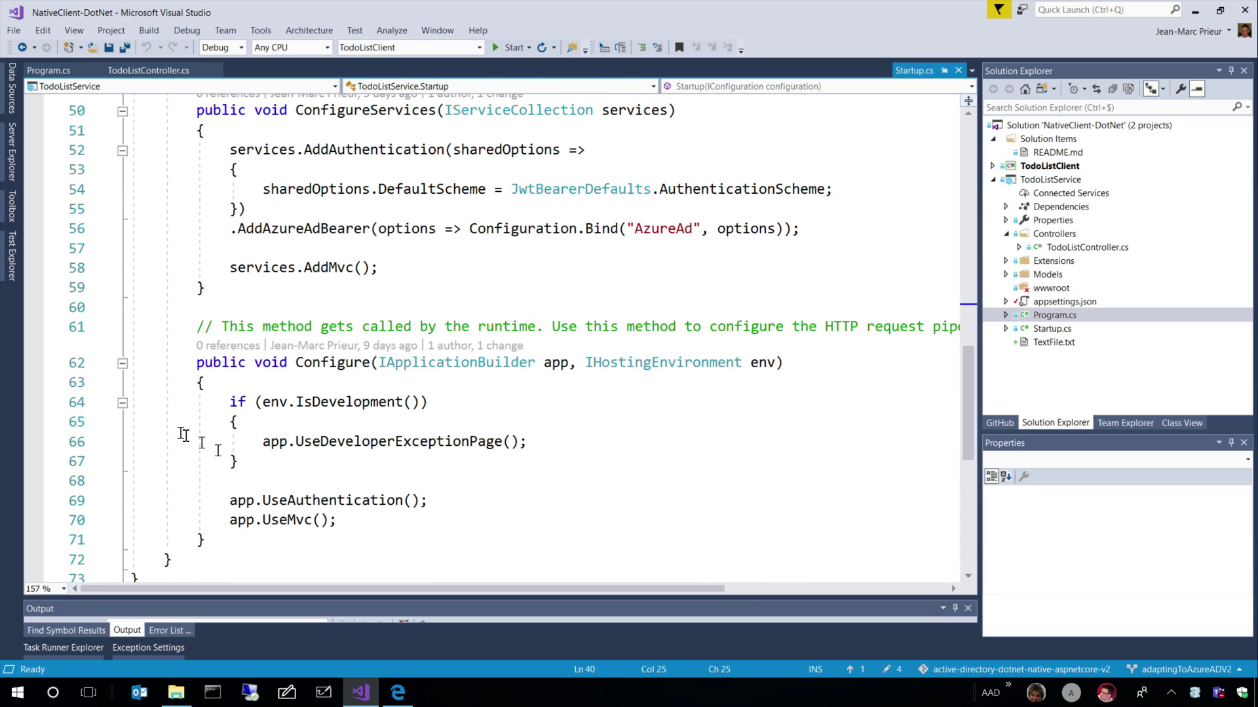
Step: Review Startup's UseAuthentication, default bearer scheme and AzureAd section, then expand Extensions
click(113, 452)
scroll(113, 453, down, 2)
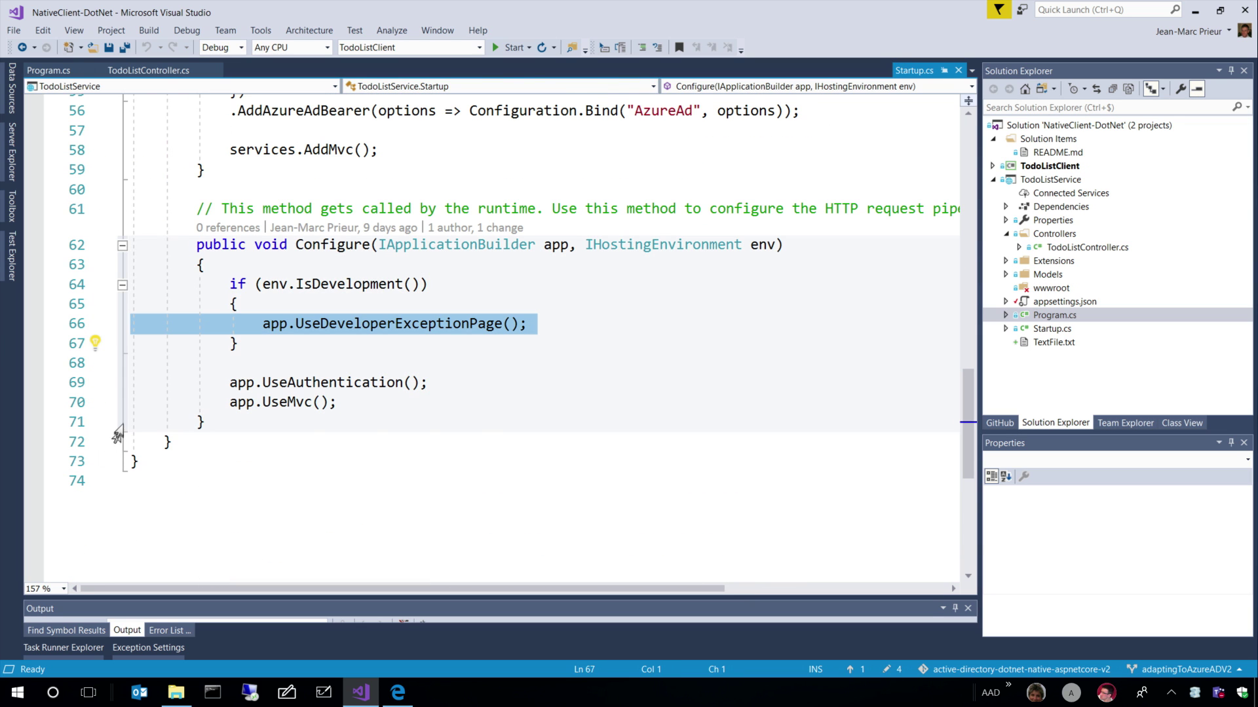
click(118, 390)
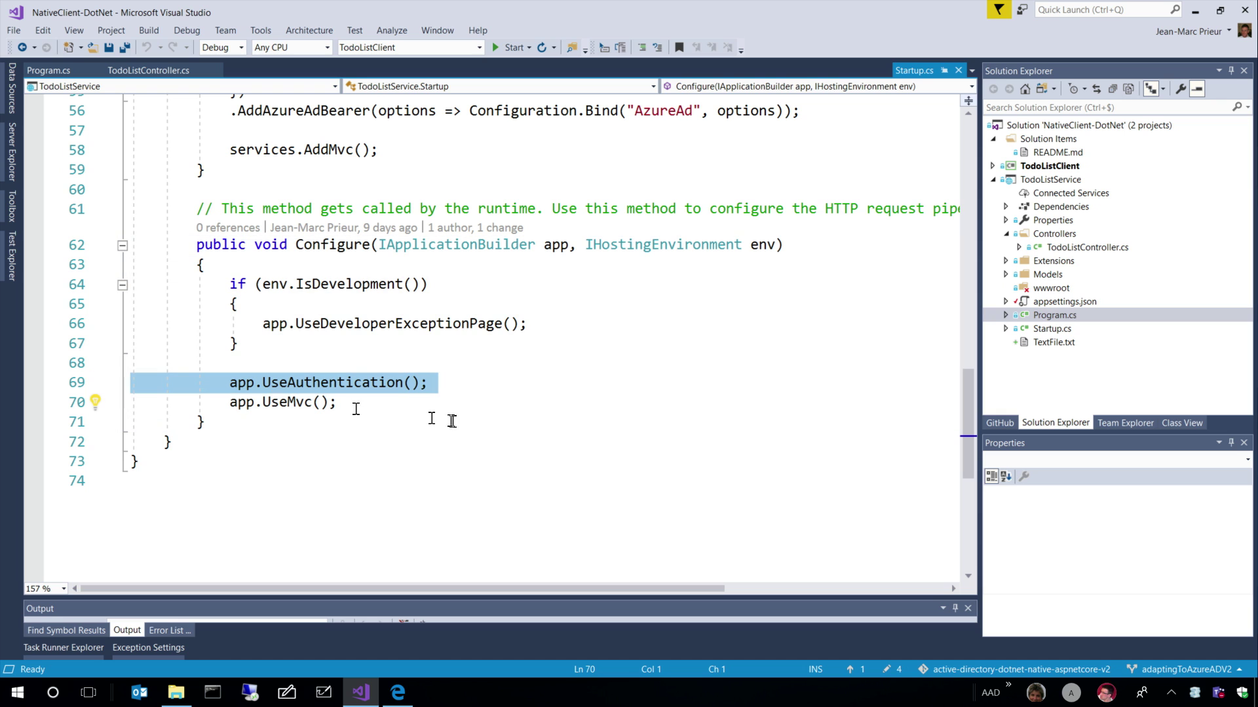
scroll(454, 424, up, 3)
scroll(454, 423, up, 1)
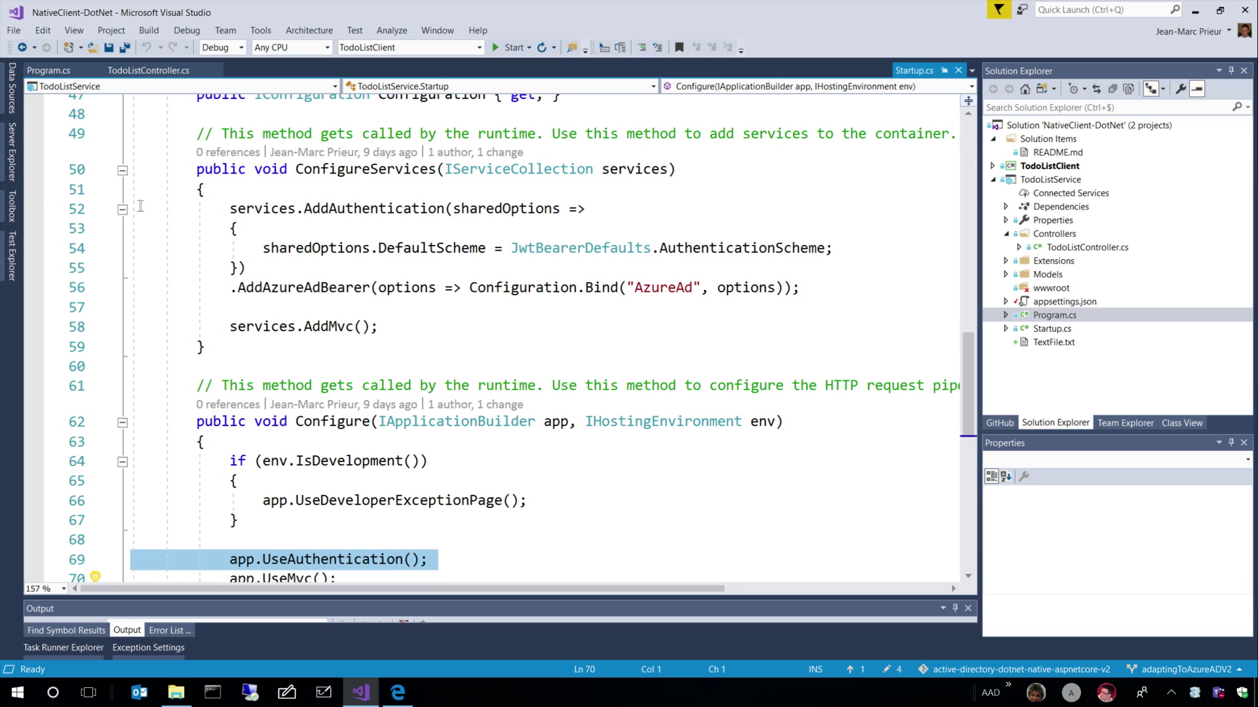
drag(129, 247, 118, 265)
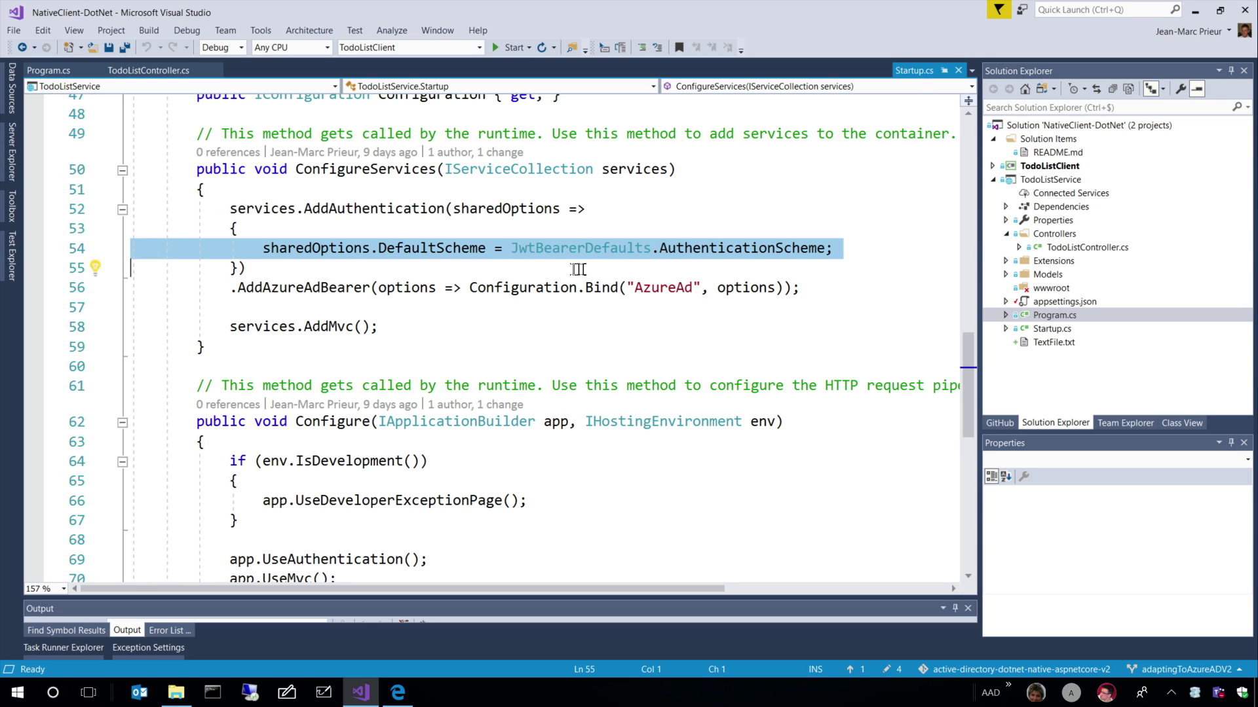
mouse_move(741, 248)
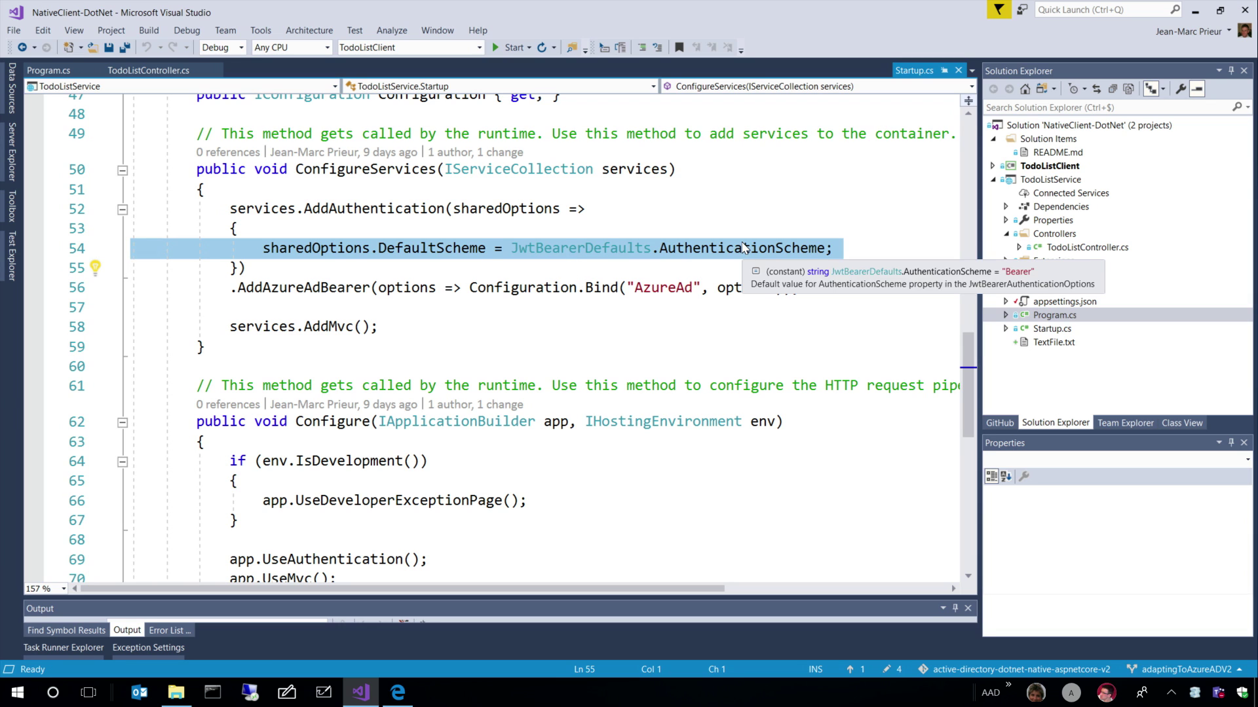
click(744, 247)
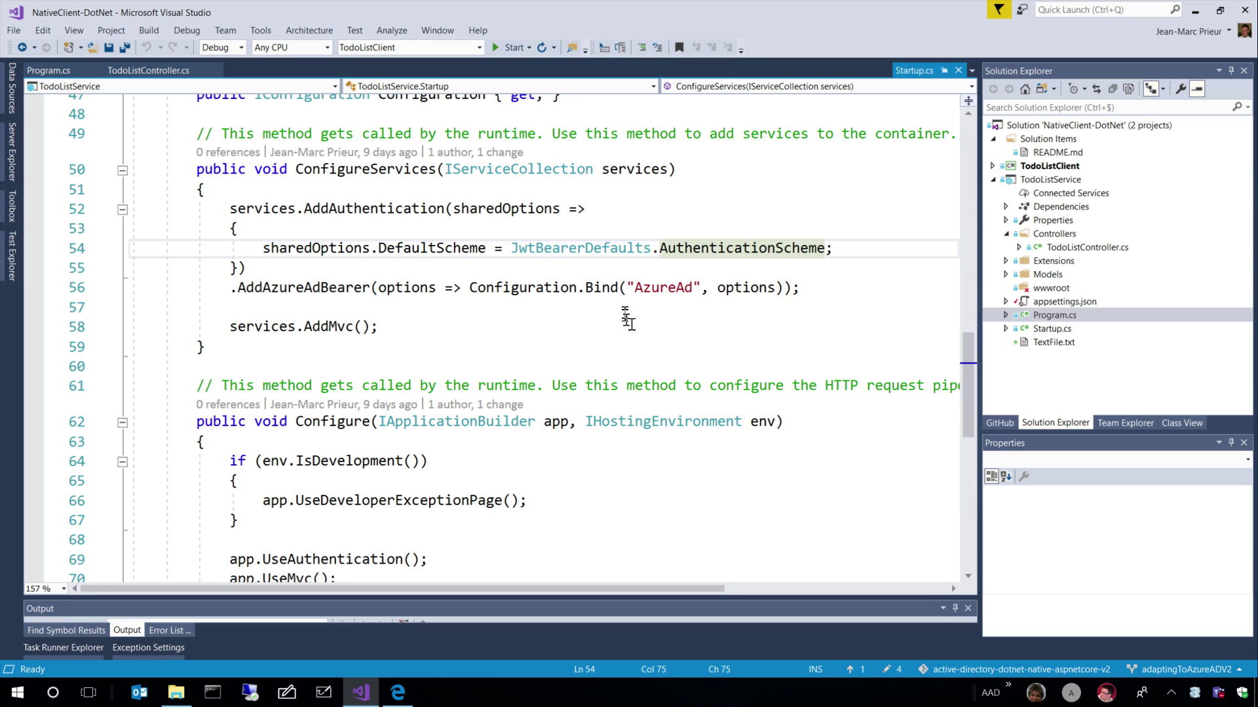
mouse_move(663, 287)
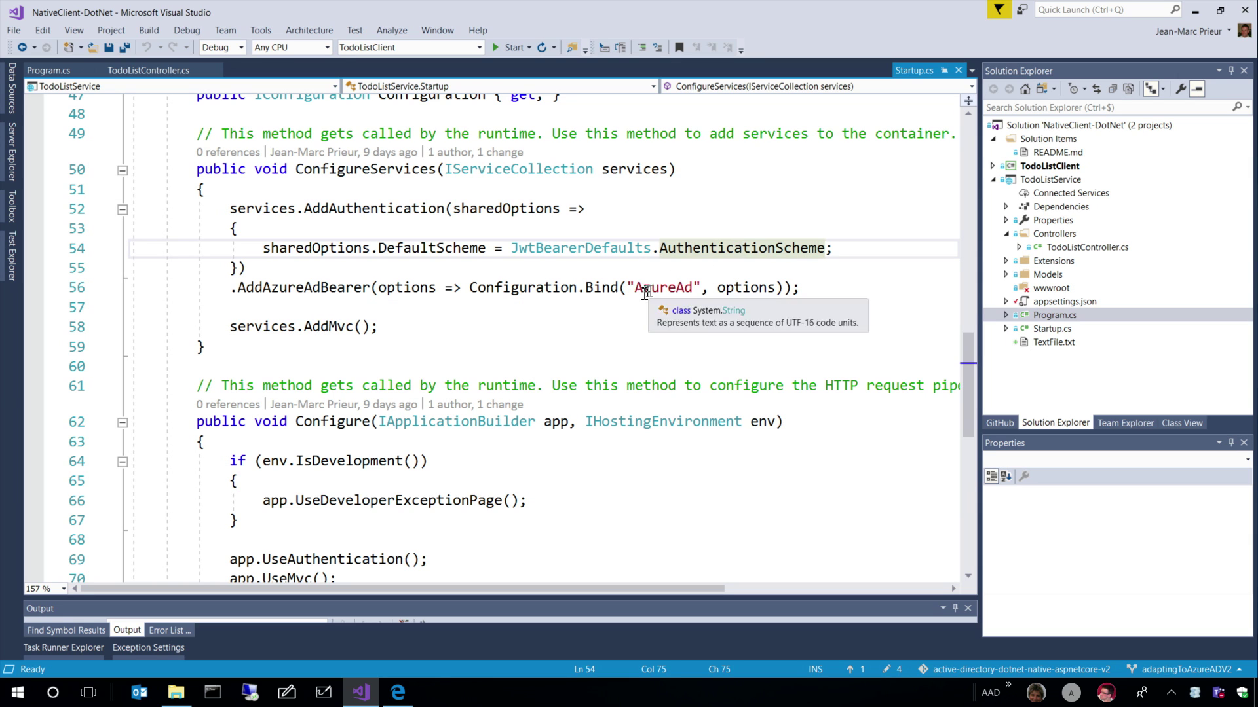
double_click(645, 292)
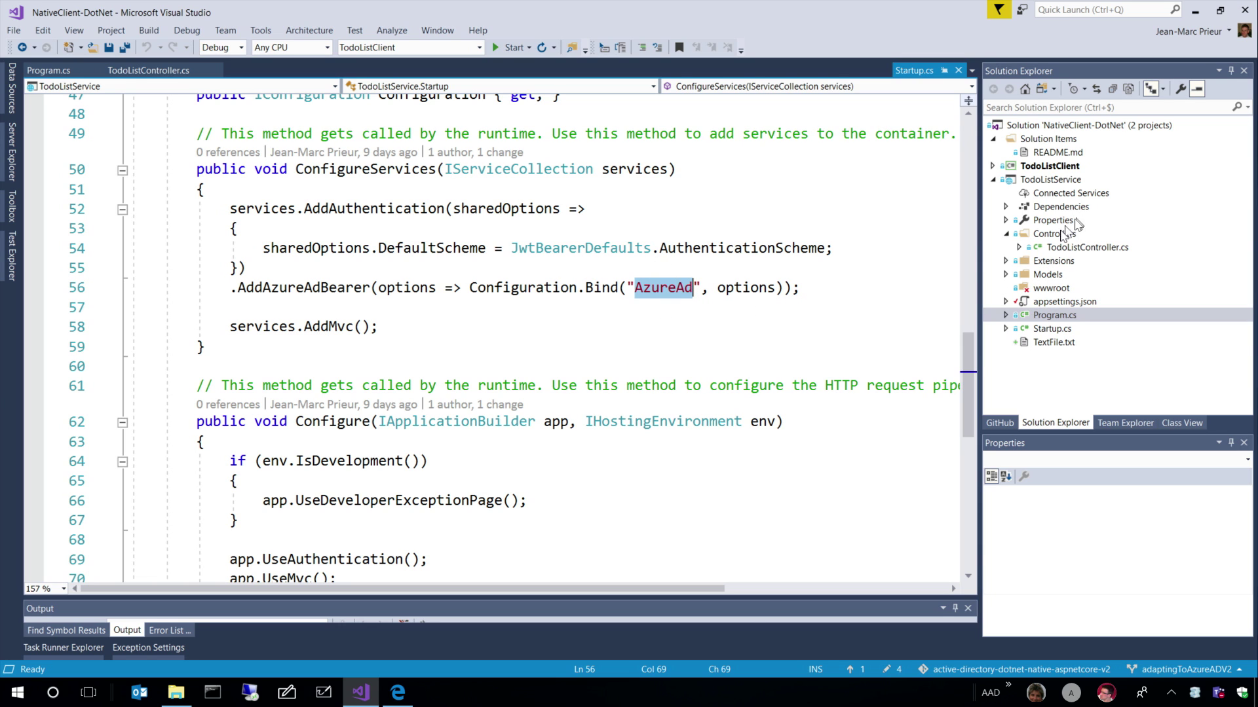
click(1007, 261)
Step: Open AzureAdOptions.cs and appsettings.json, then snap Visual Studio to the right half
click(1083, 287)
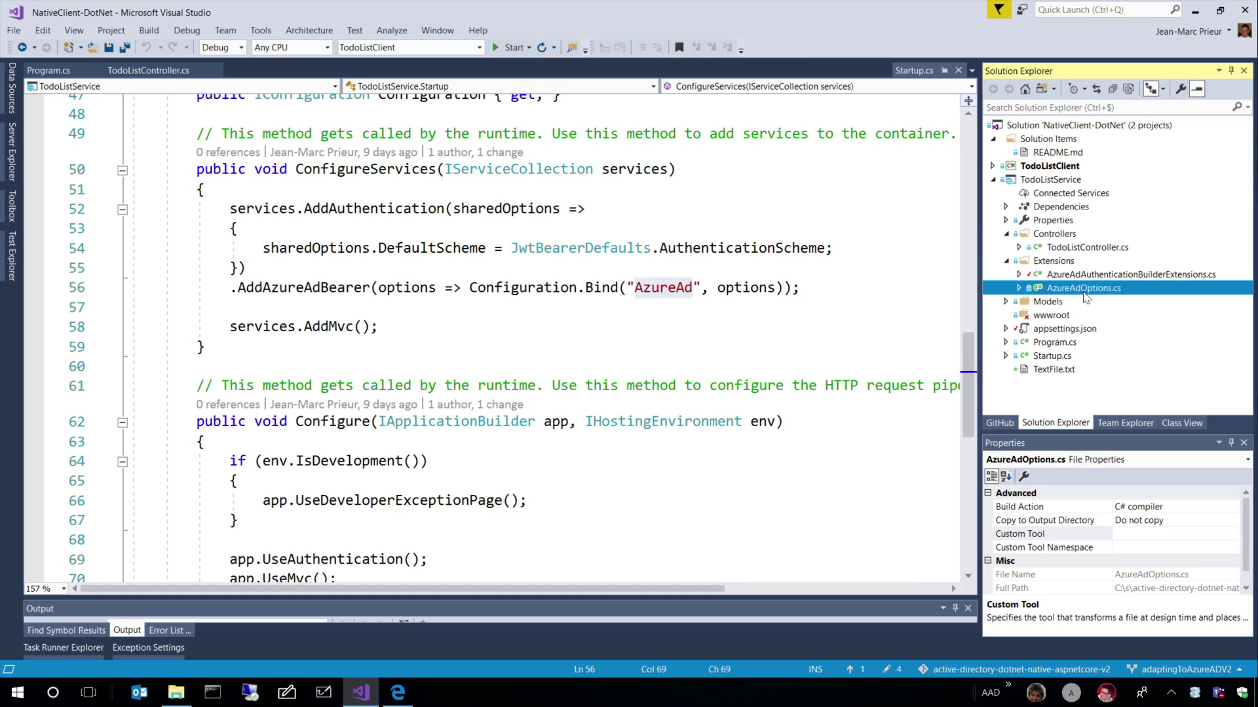
double_click(1084, 288)
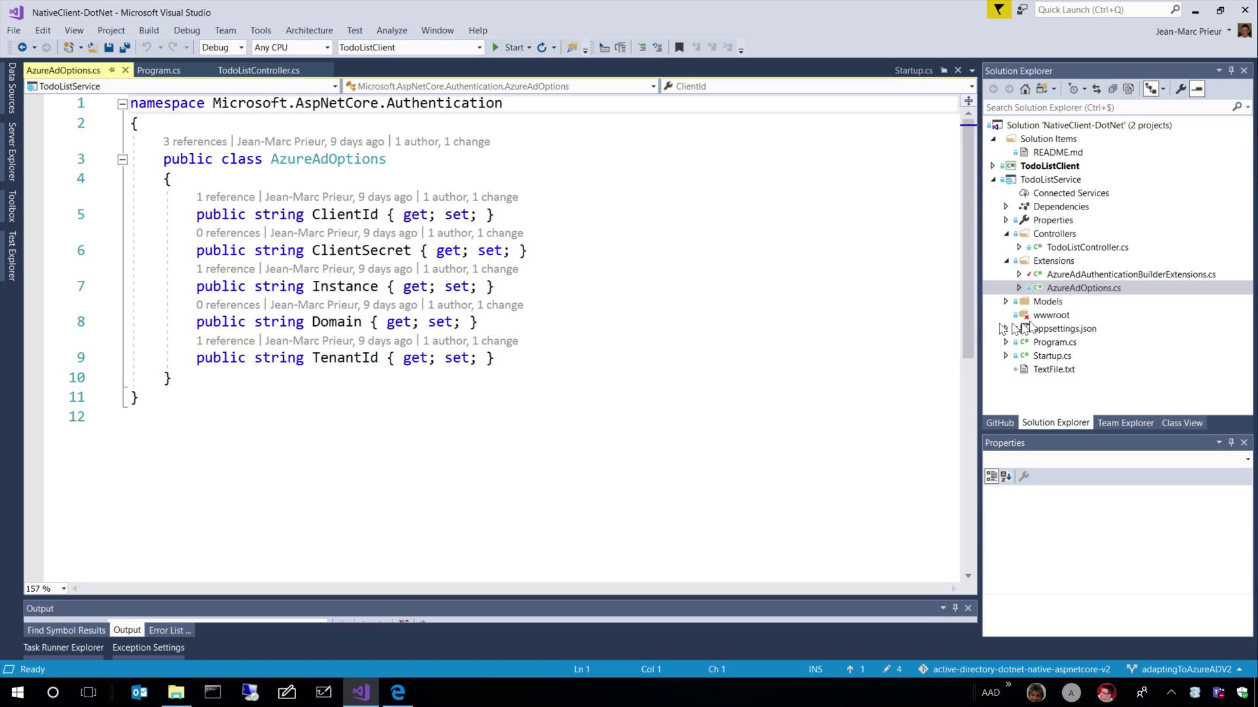
double_click(1066, 329)
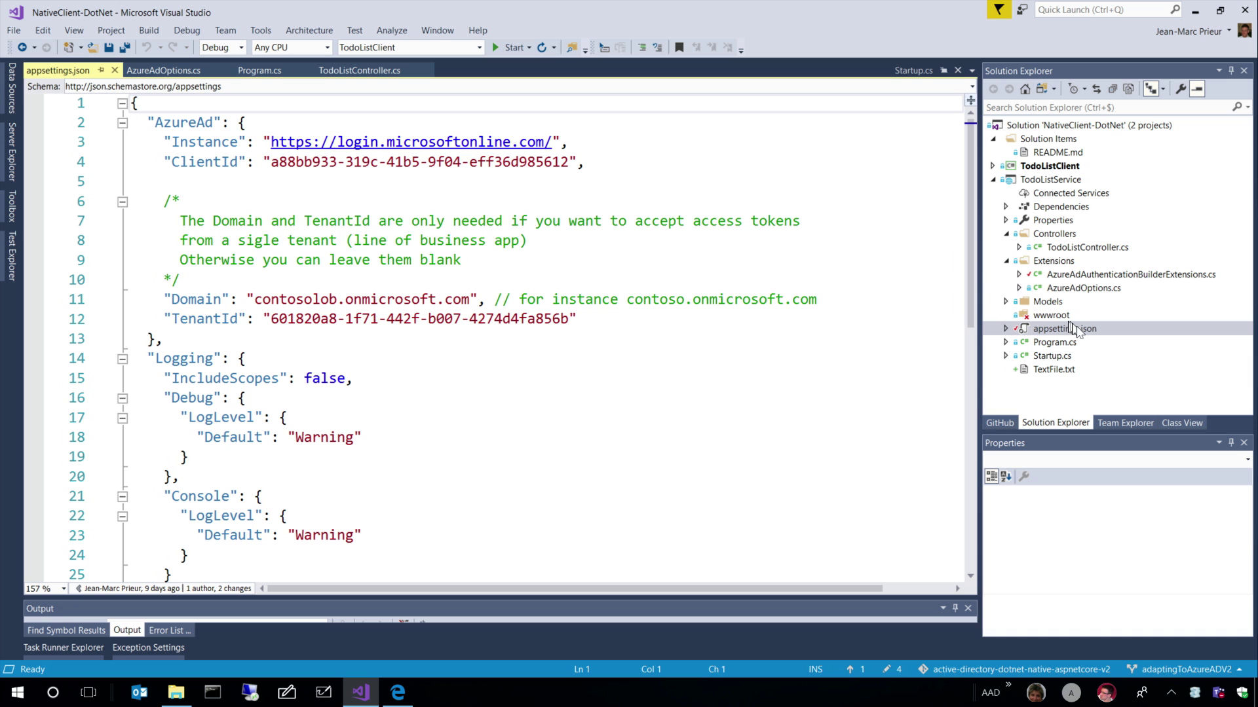
drag(679, 12, 1255, 196)
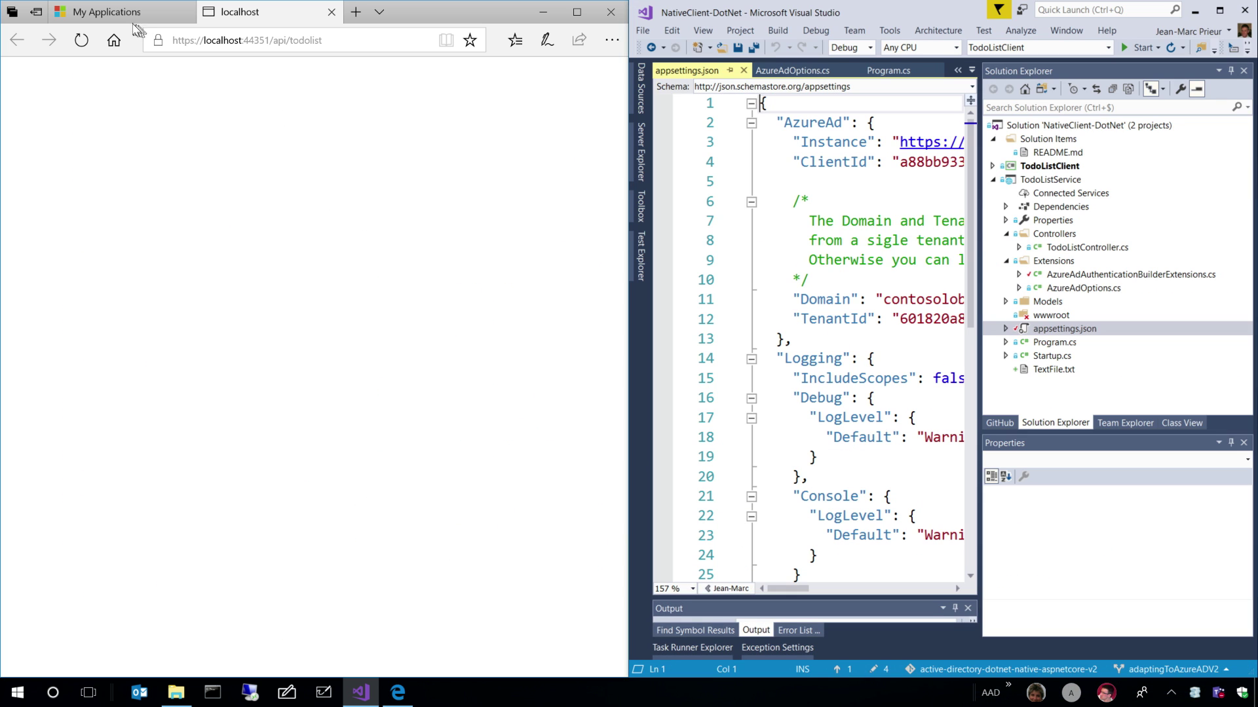
Step: Select the Web API's Application Id and widen Visual Studio to compare it with ClientId
click(107, 13)
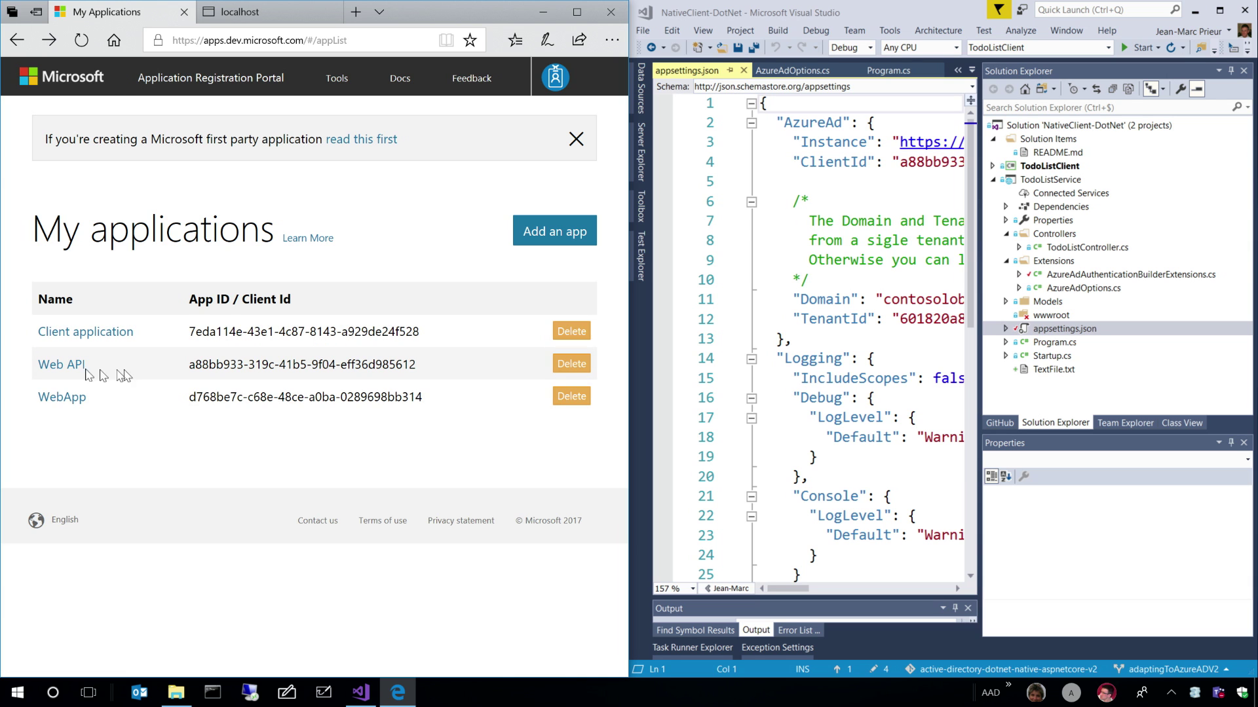
click(61, 365)
scroll(59, 295, down, 3)
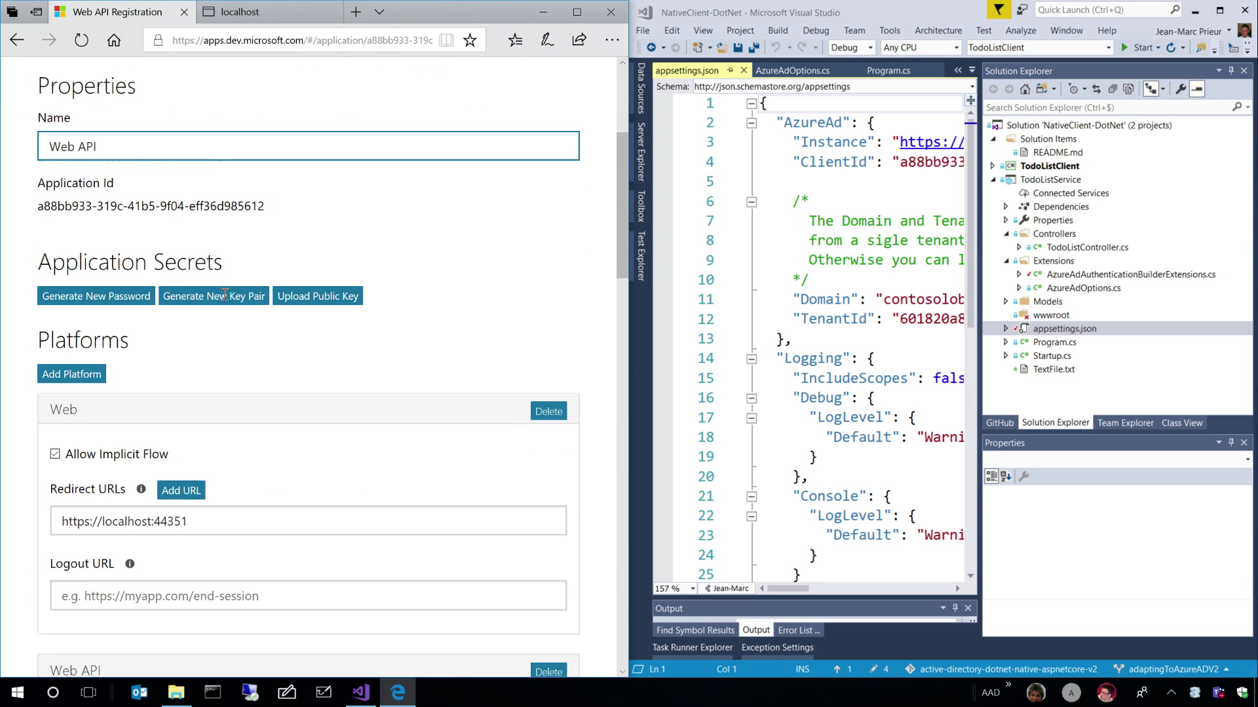
drag(38, 194, 280, 200)
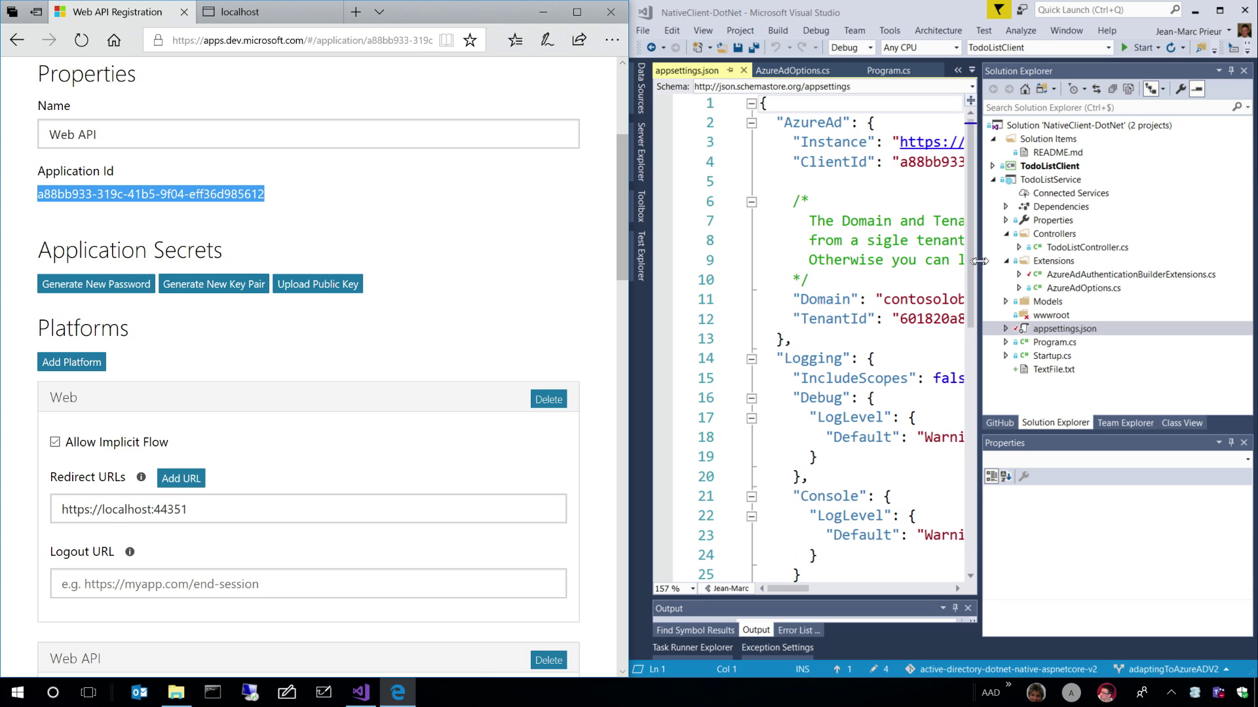
drag(980, 261, 1203, 285)
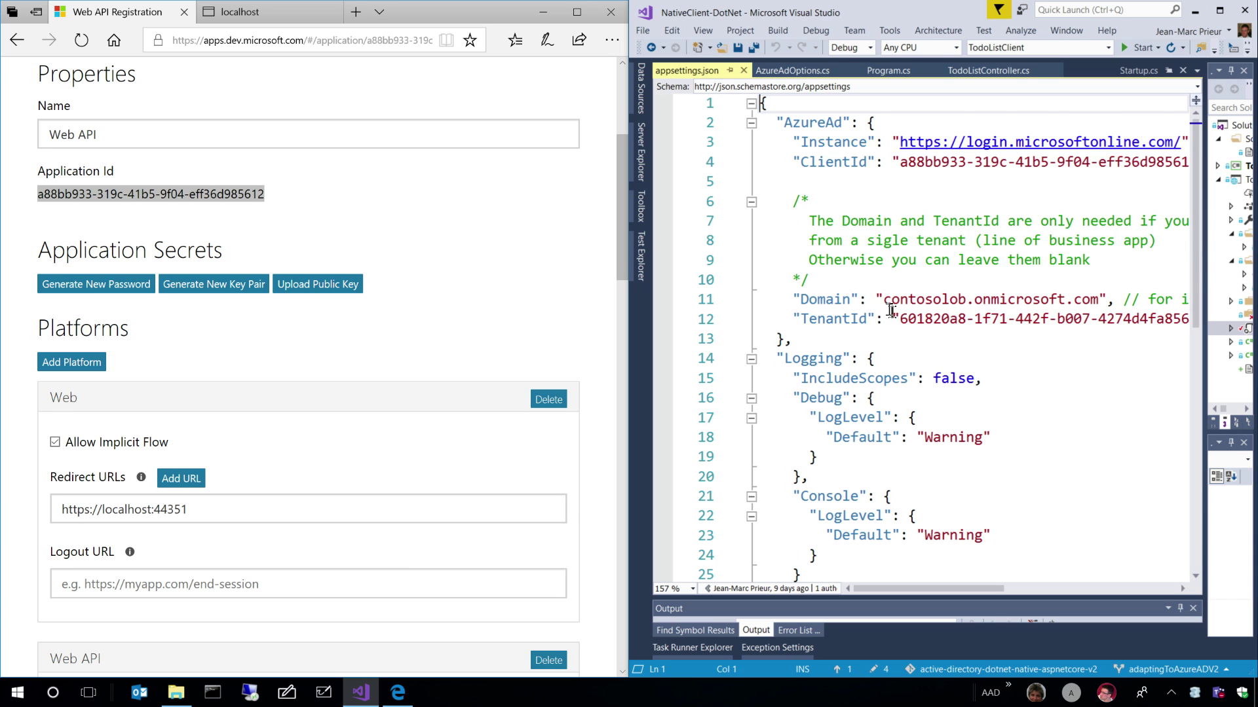
scroll(910, 358, down, 1)
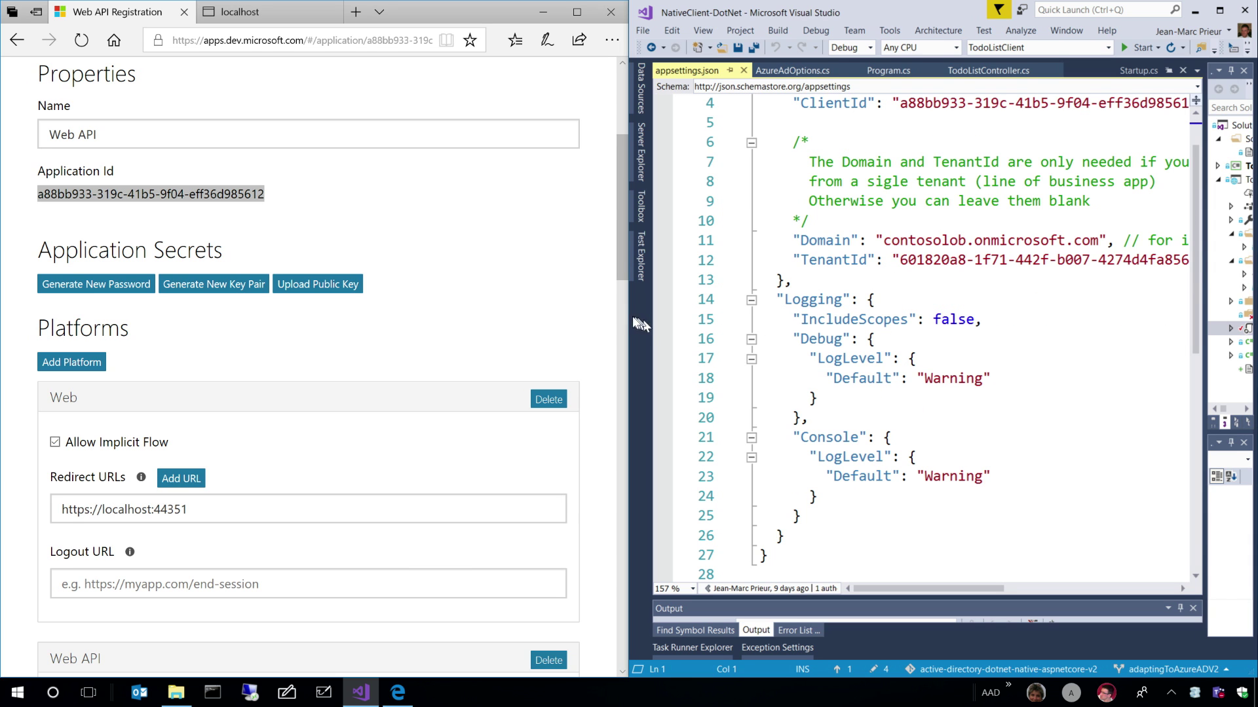
drag(624, 318, 497, 318)
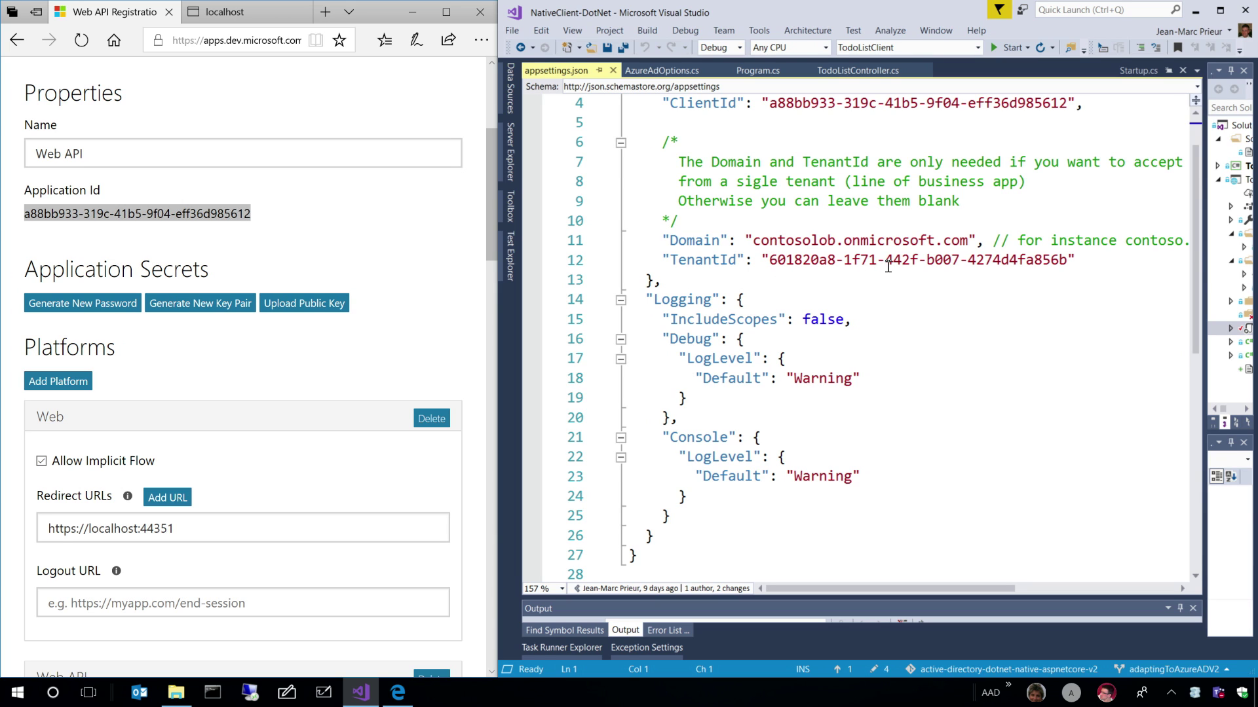
scroll(887, 266, up, 1)
scroll(886, 261, down, 2)
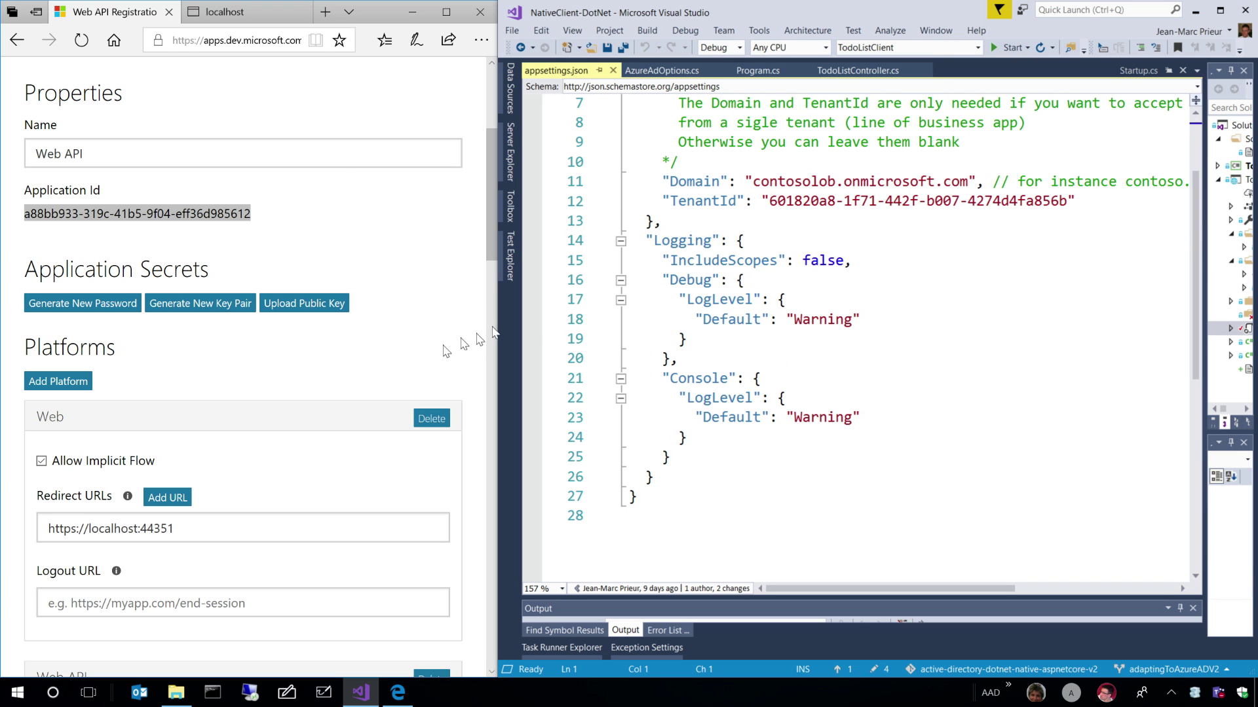
scroll(374, 316, down, 1)
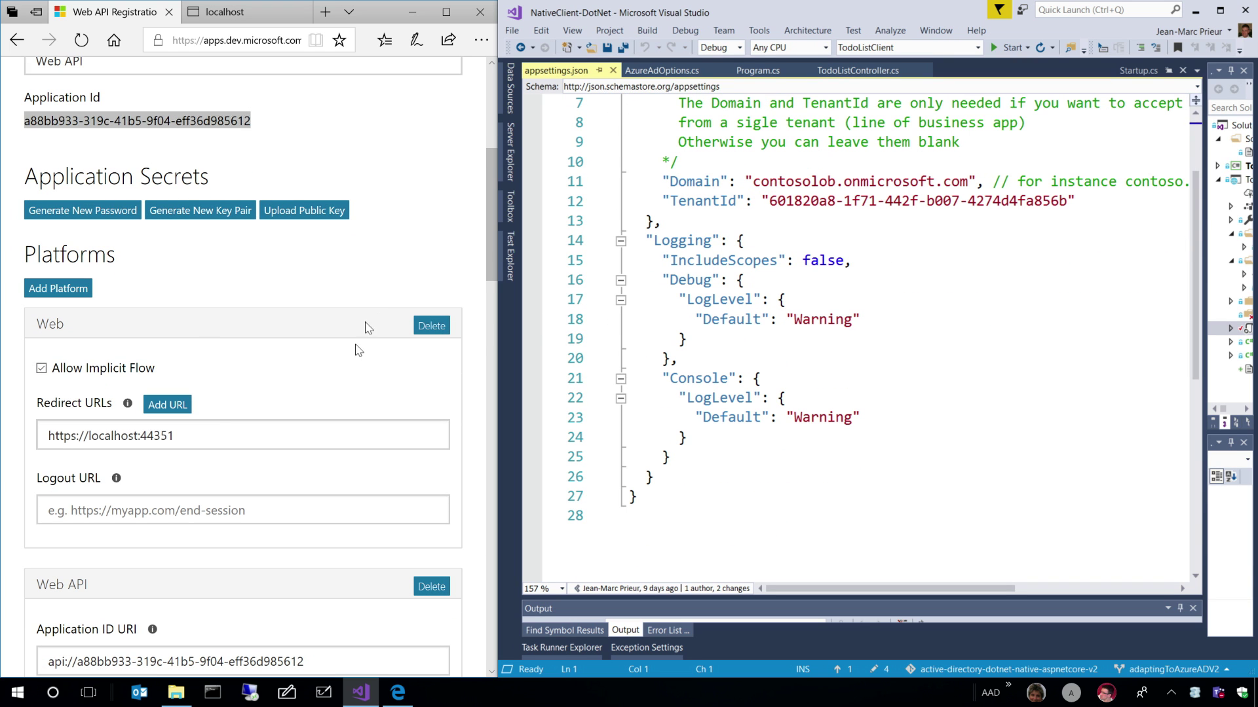
drag(202, 436, 35, 433)
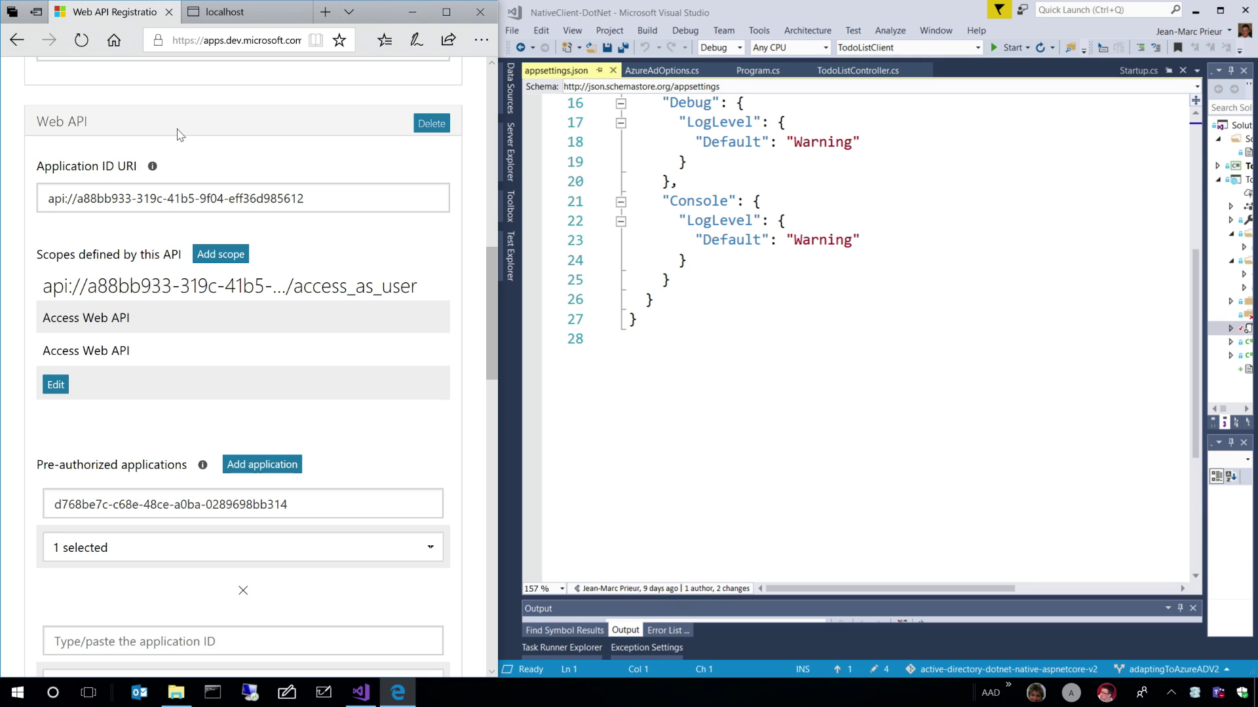
Step: Select the api:// Application ID URI, widen the browser to review scopes, then narrow it
click(339, 194)
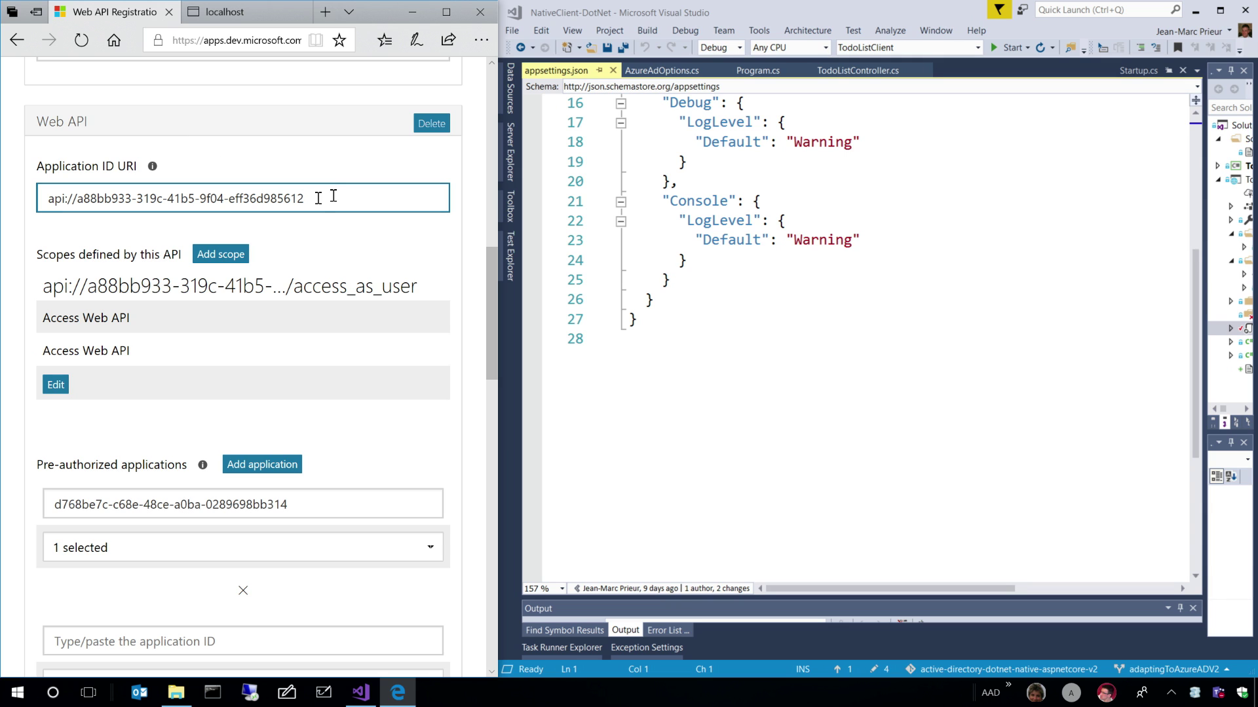
drag(318, 197, 31, 204)
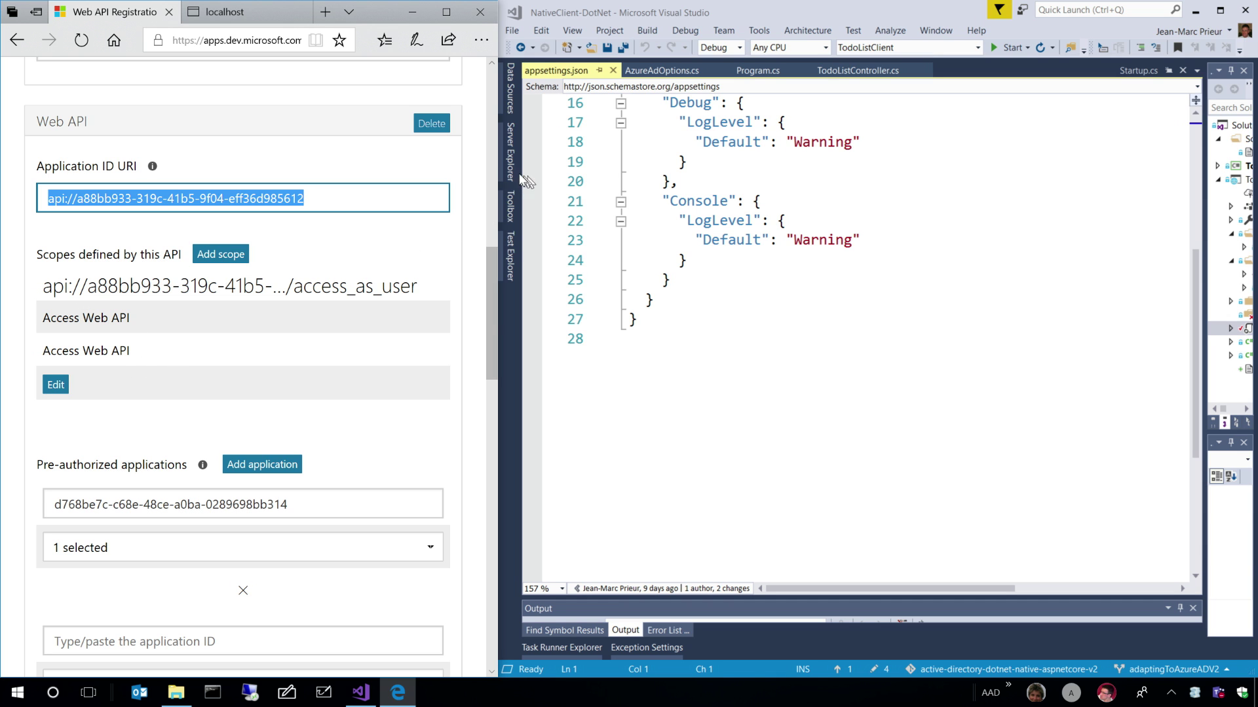
drag(498, 167, 1037, 187)
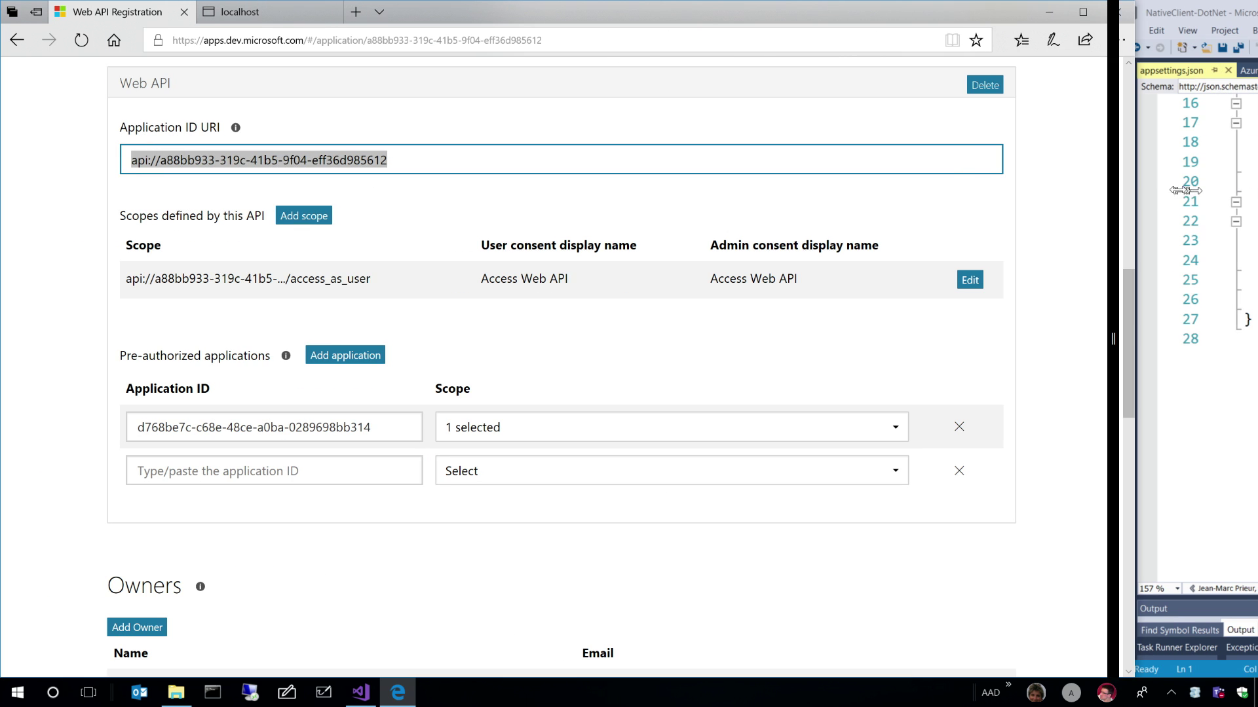
click(388, 163)
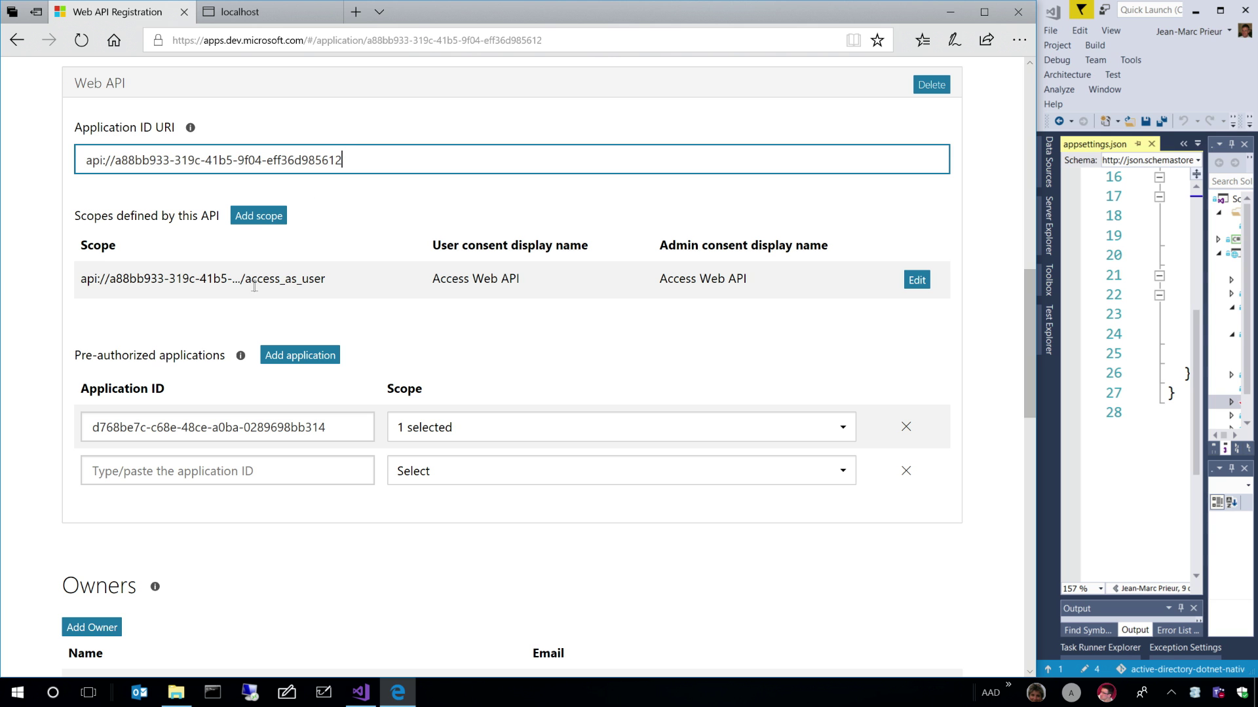
drag(1034, 146, 491, 146)
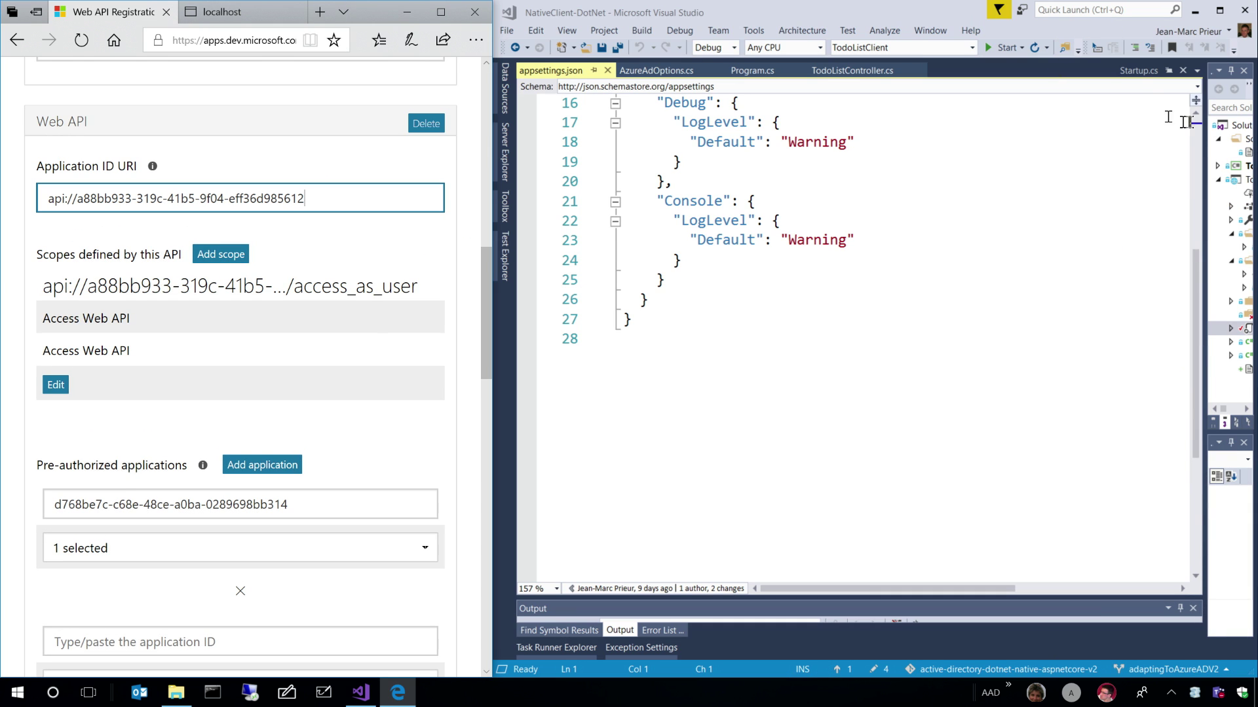
Step: Maximize Visual Studio, collapse TodoListService and expand TodoListClient in Solution Explorer
click(406, 12)
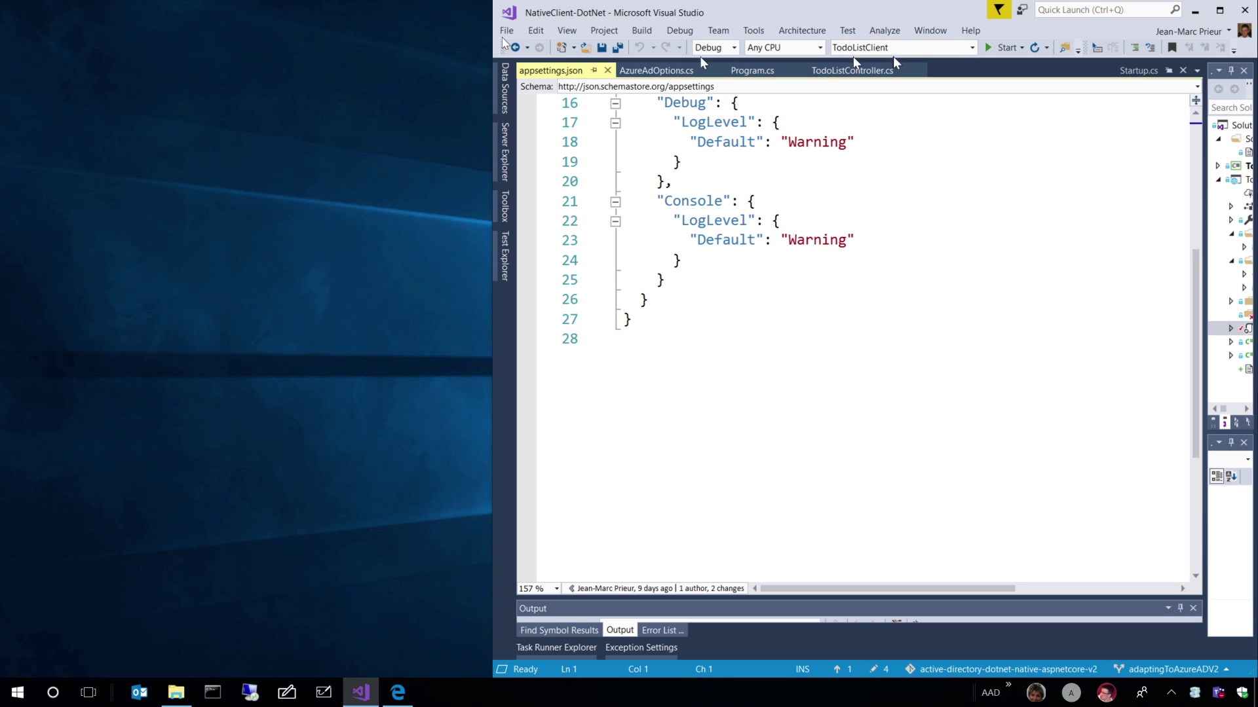
drag(939, 13, 924, 162)
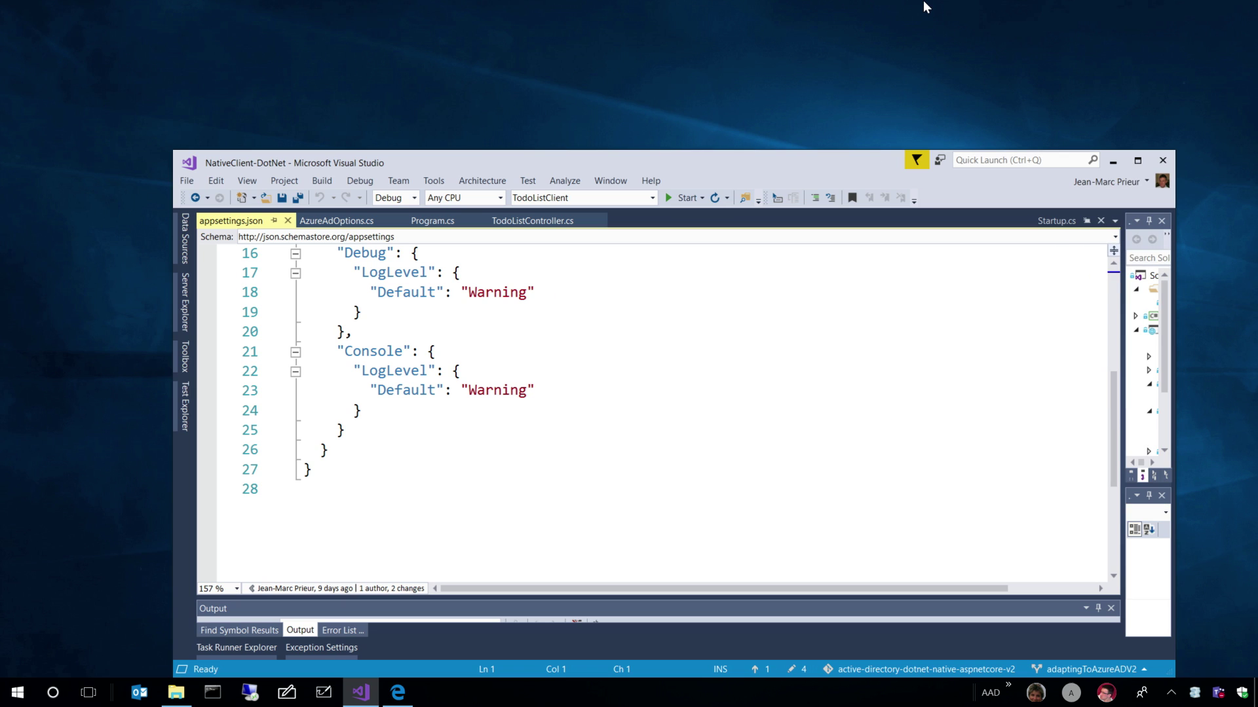
click(1138, 162)
drag(1203, 174, 792, 156)
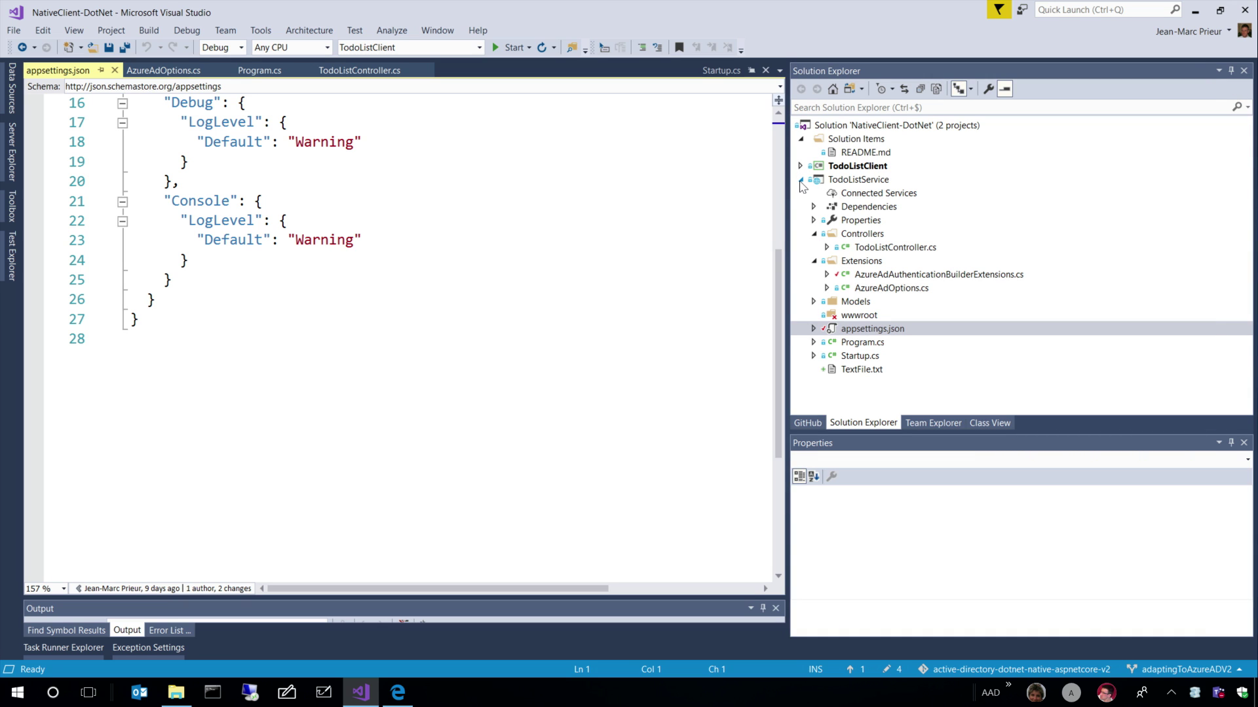
click(802, 187)
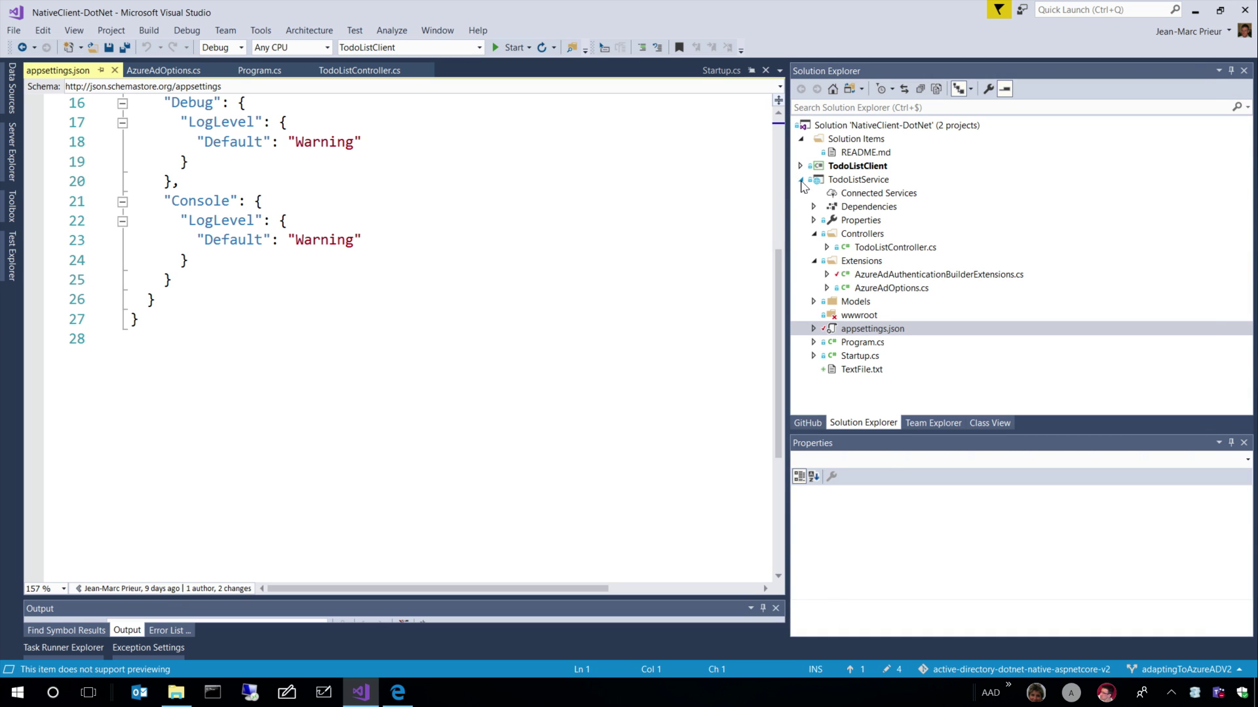
click(845, 179)
click(800, 180)
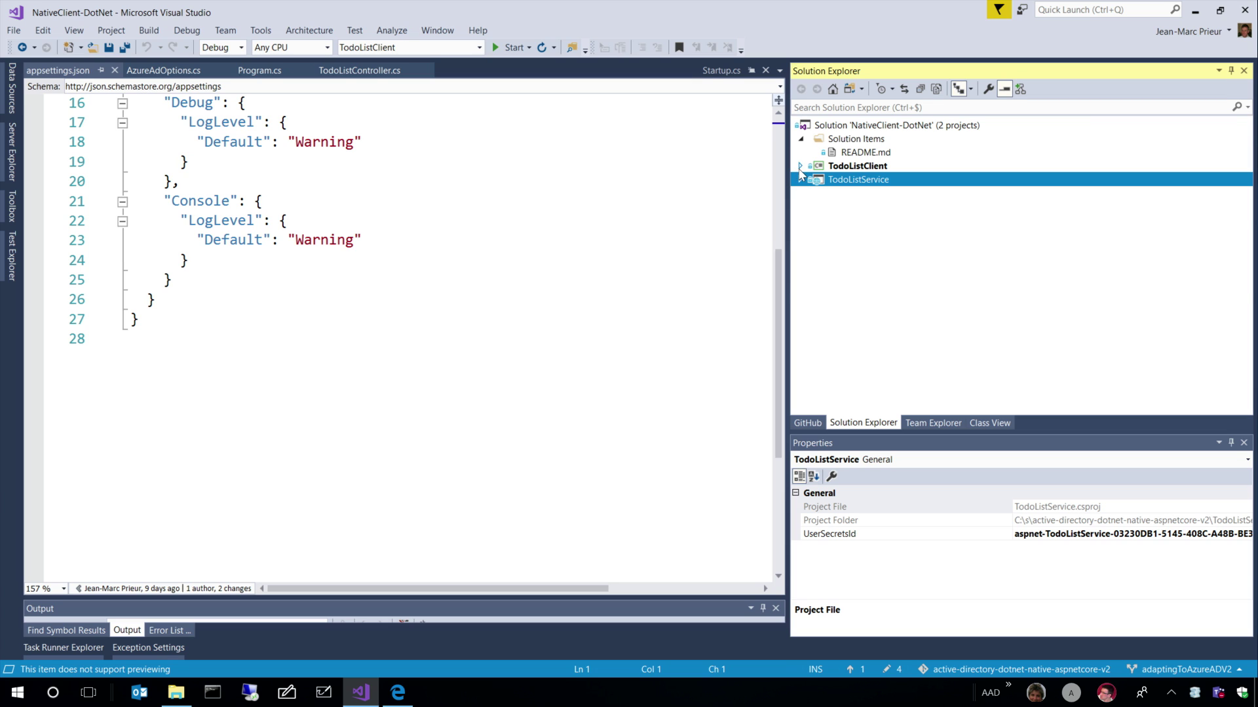
click(801, 166)
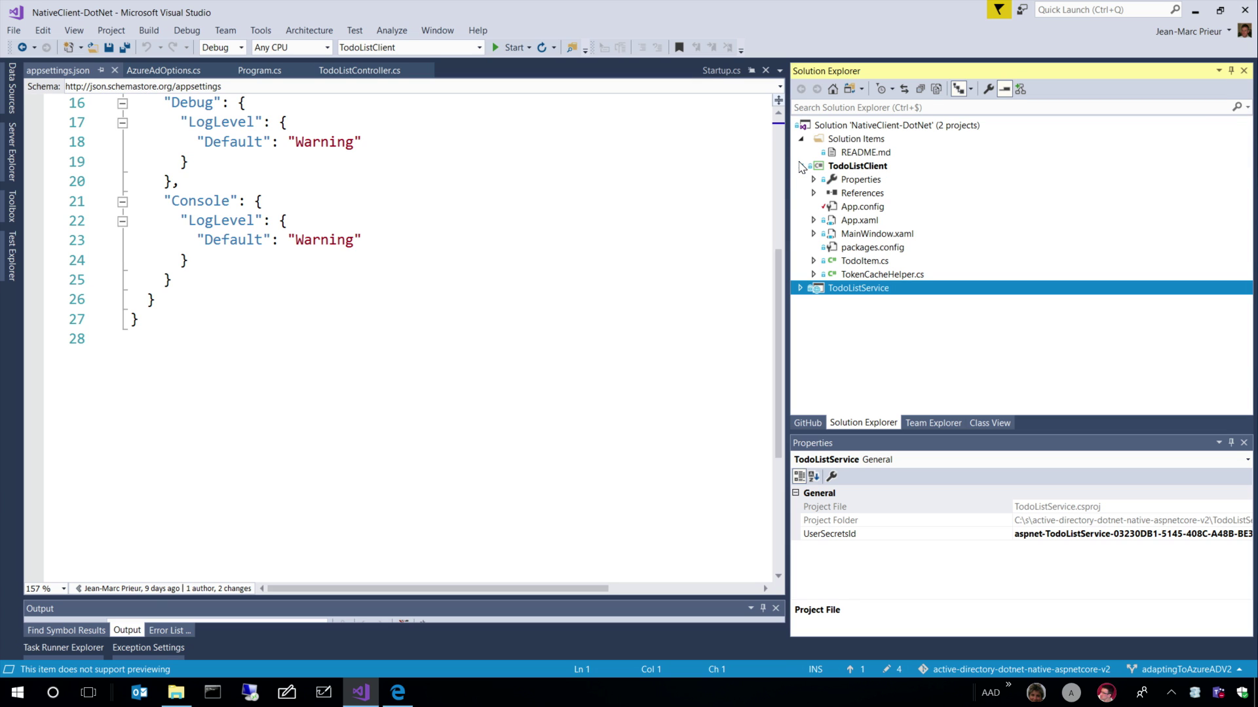
Step: Open the client's App.config and highlight the TodoListScope key and value
click(871, 211)
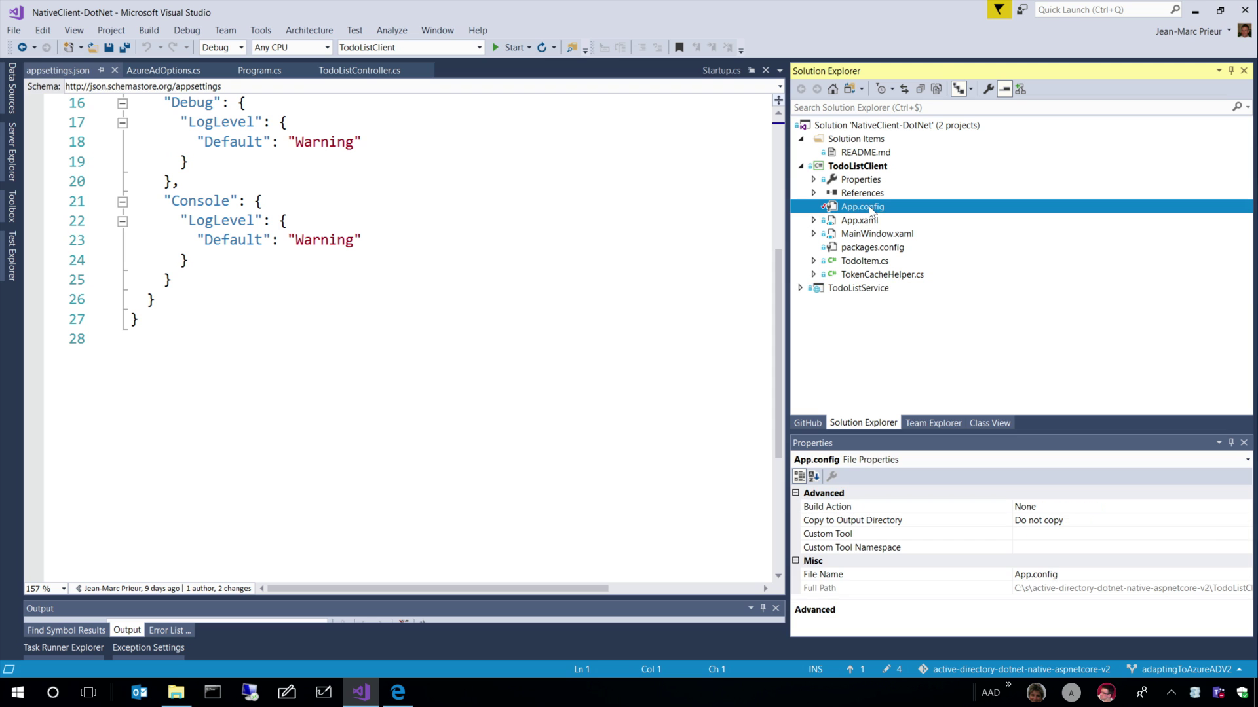
double_click(871, 212)
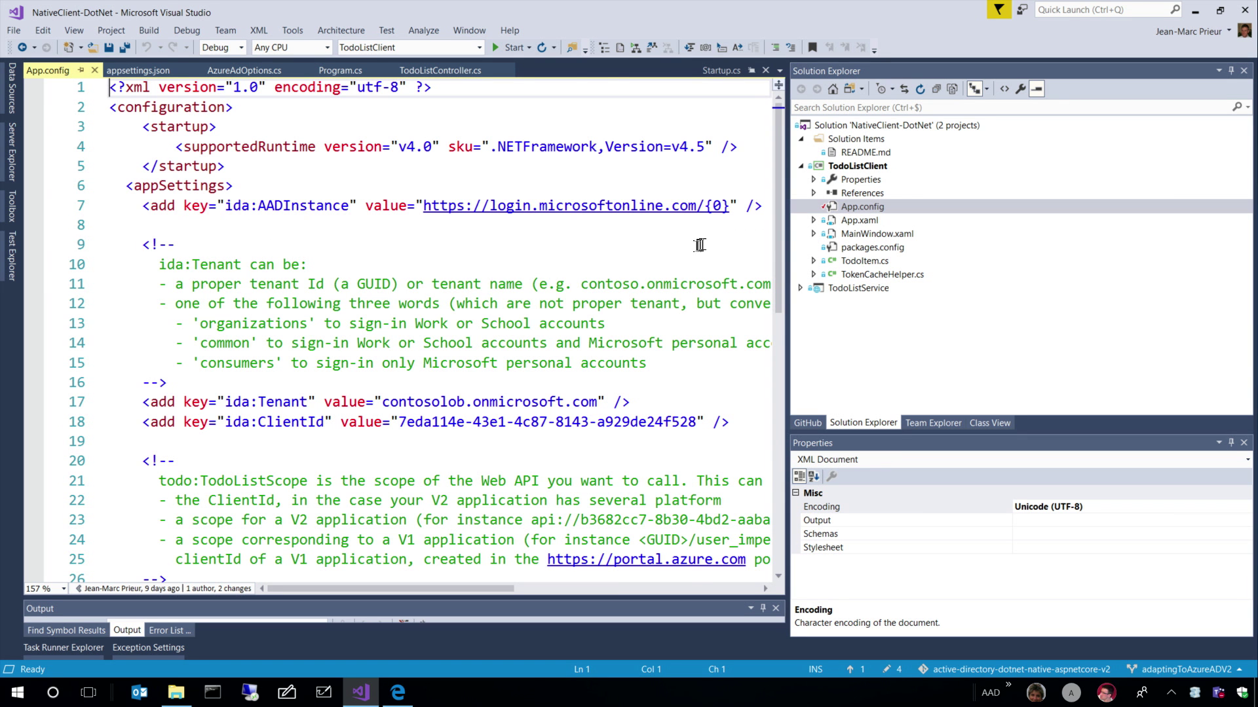
scroll(691, 244, down, 1)
scroll(690, 245, down, 1)
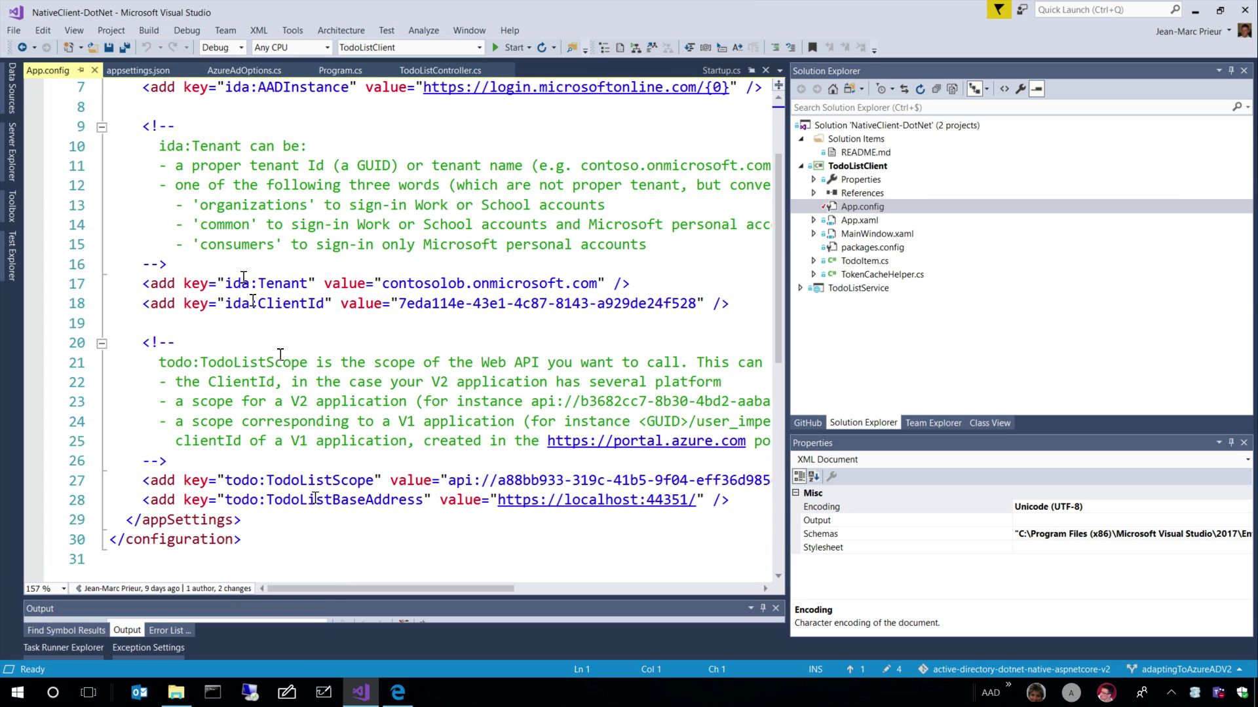
scroll(447, 300, down, 2)
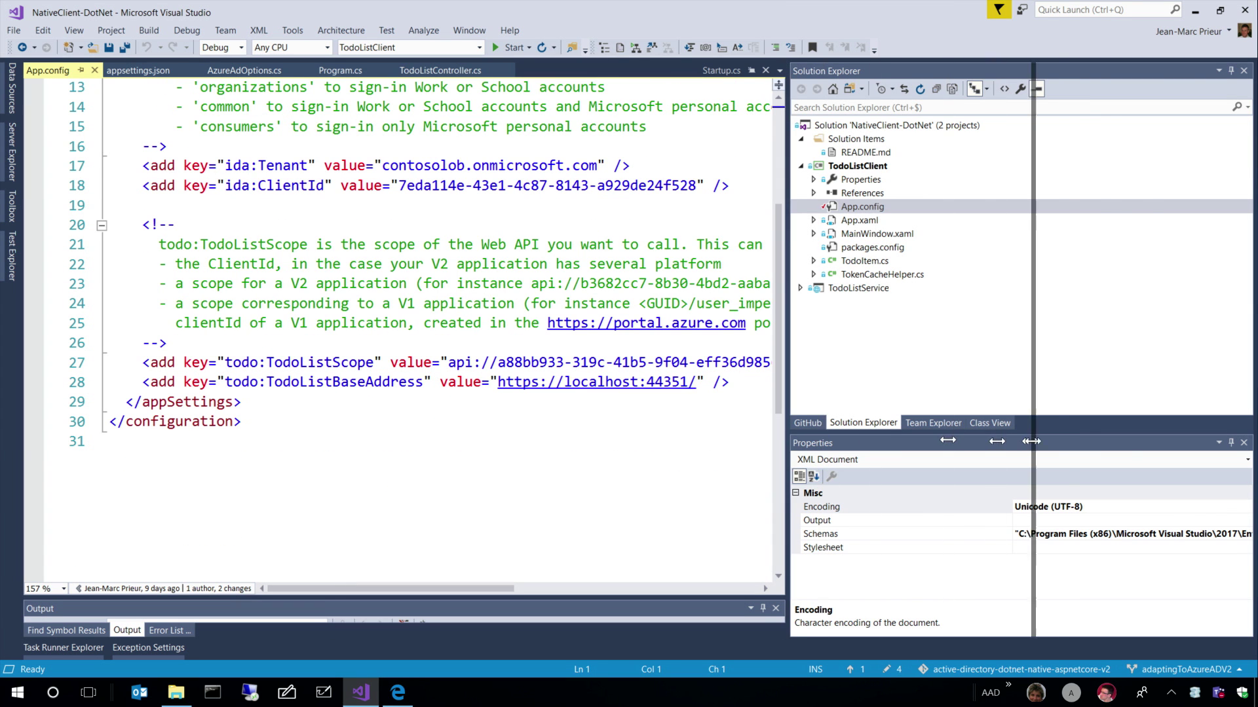
drag(787, 432, 1056, 432)
double_click(320, 363)
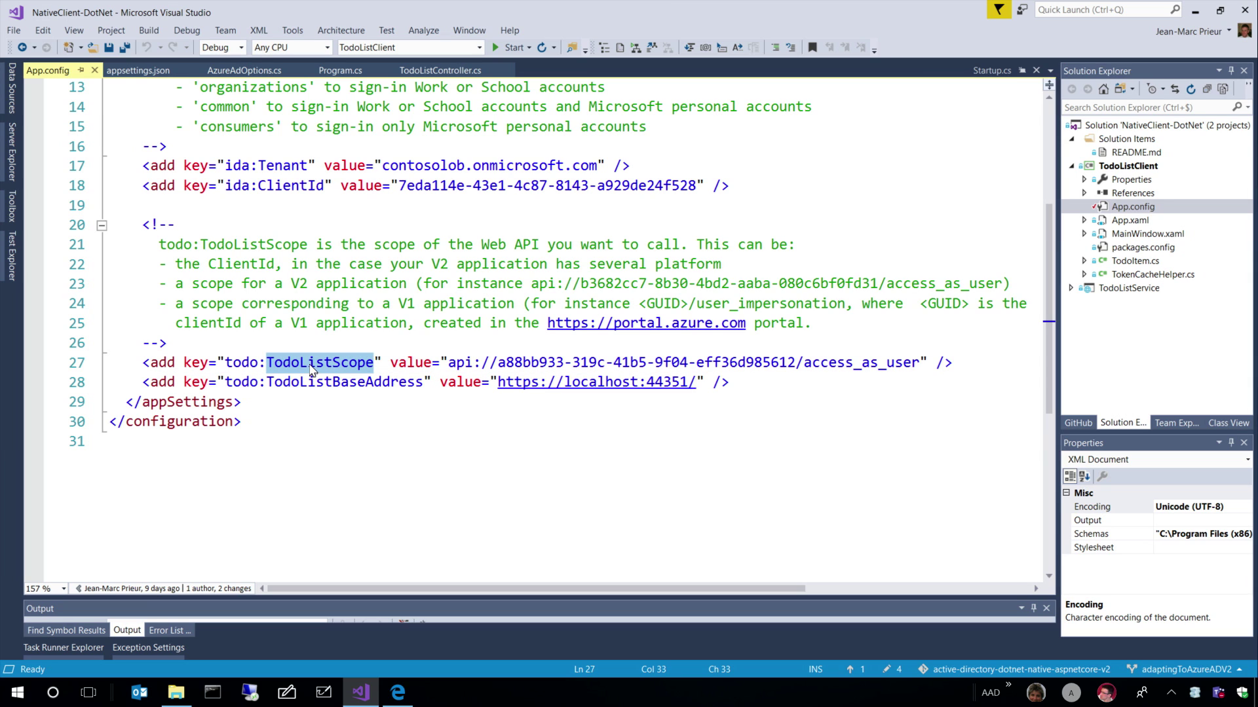
drag(450, 362, 922, 365)
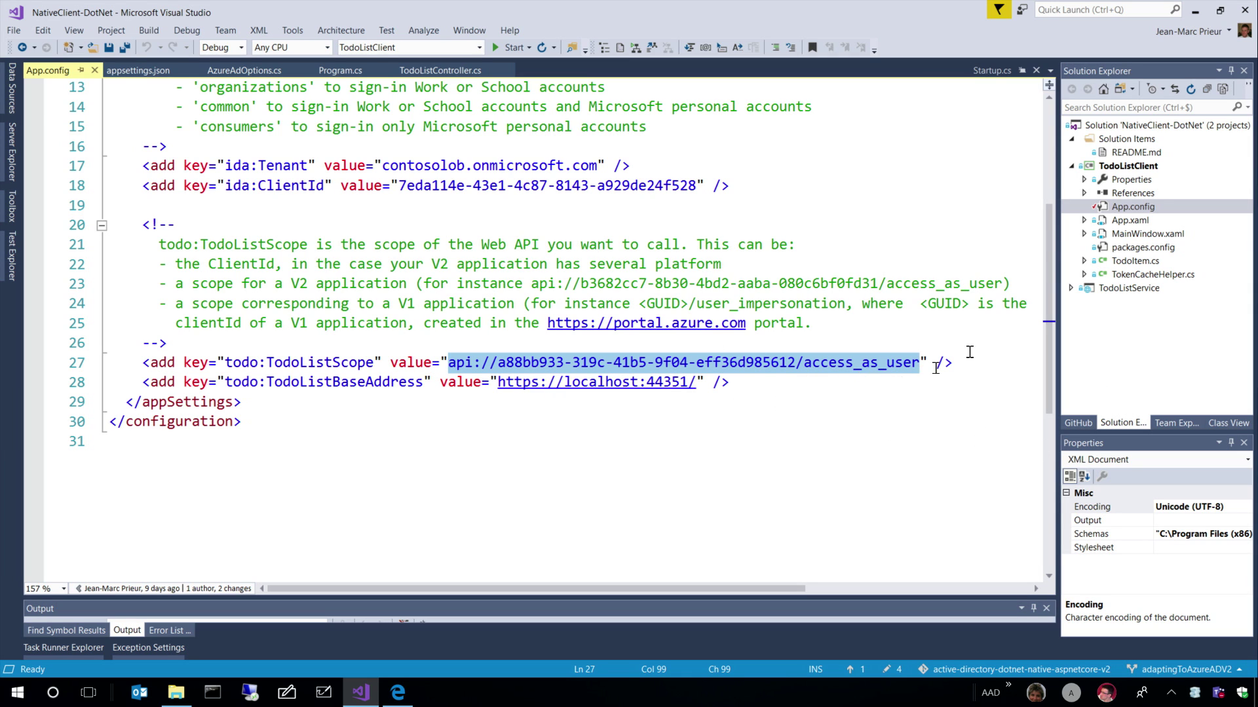
Step: Expand MainWindow.xaml and open its code-behind MainWindow.xaml.cs
drag(1056, 309, 535, 285)
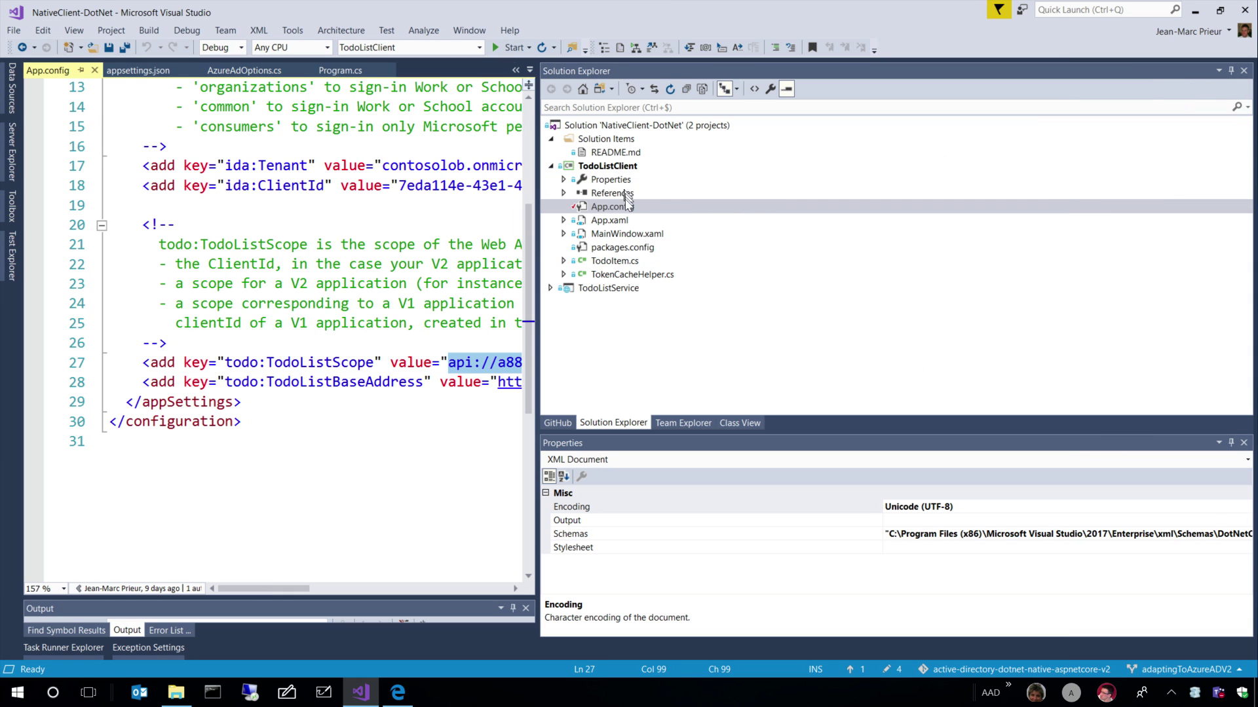
click(621, 247)
click(563, 234)
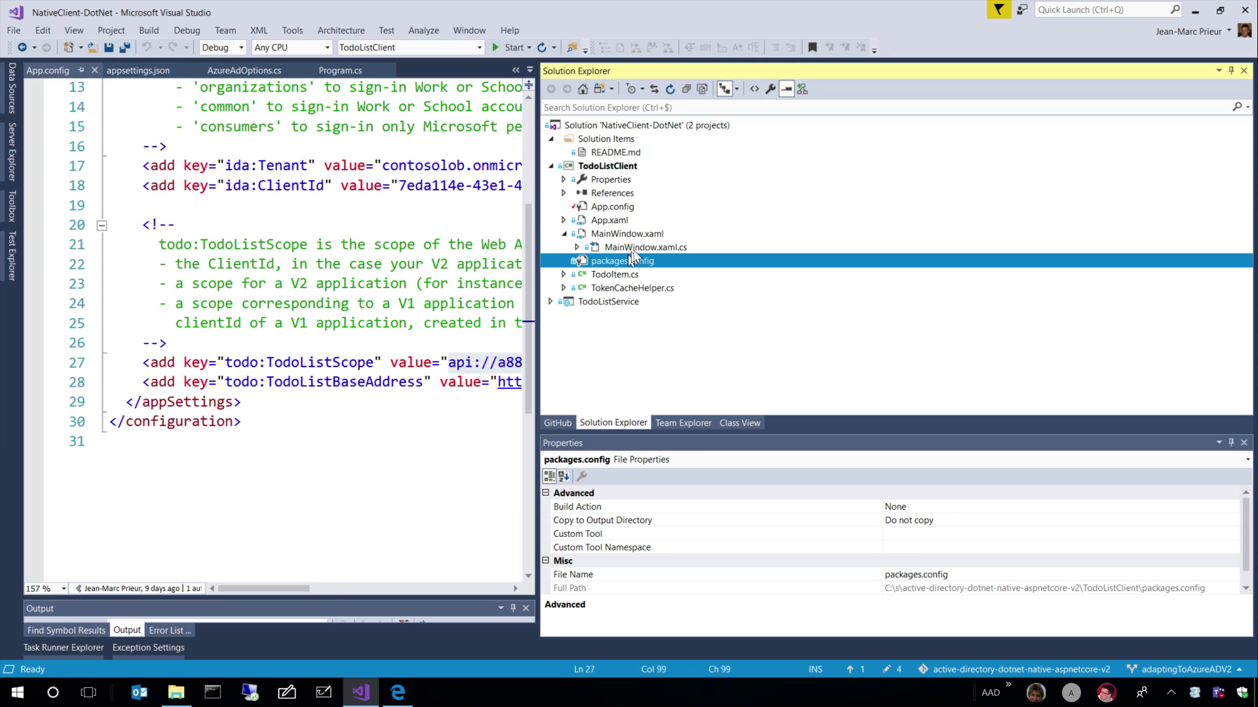
double_click(630, 247)
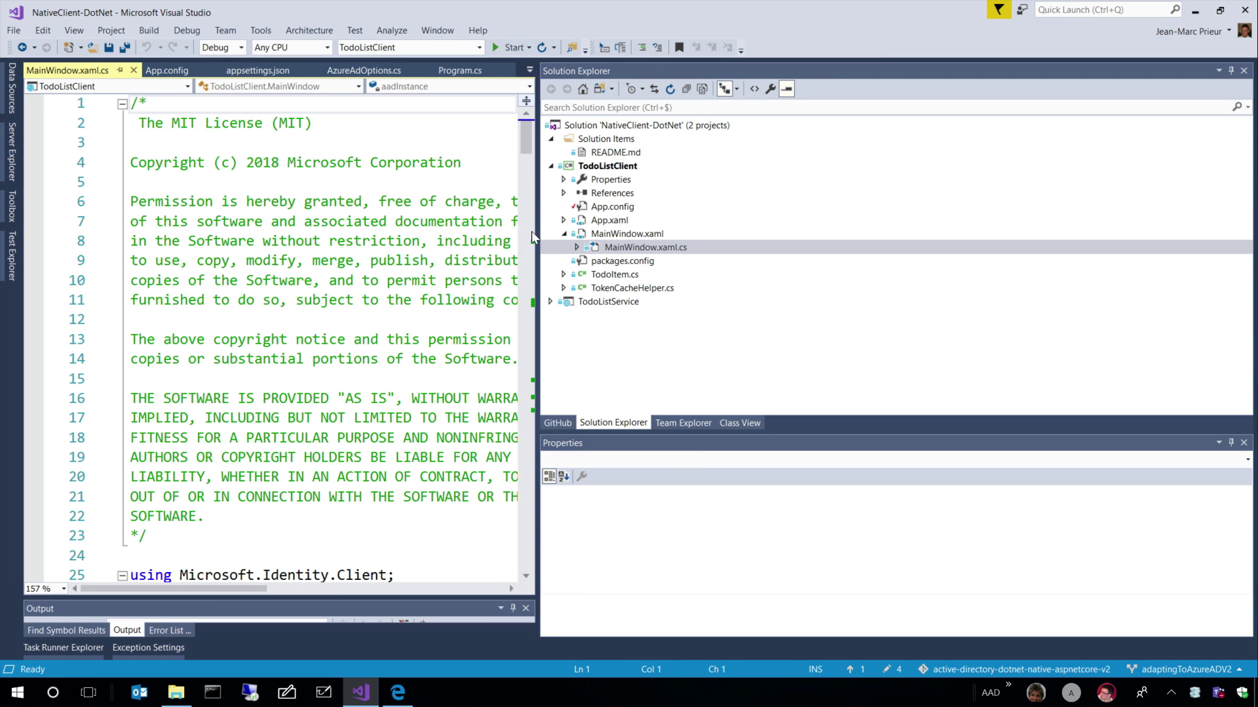
Step: Inspect the PublicClientApplication constructor, its clientId and app field, and the AcquireTokenSilentAsync call
drag(532, 236, 1007, 297)
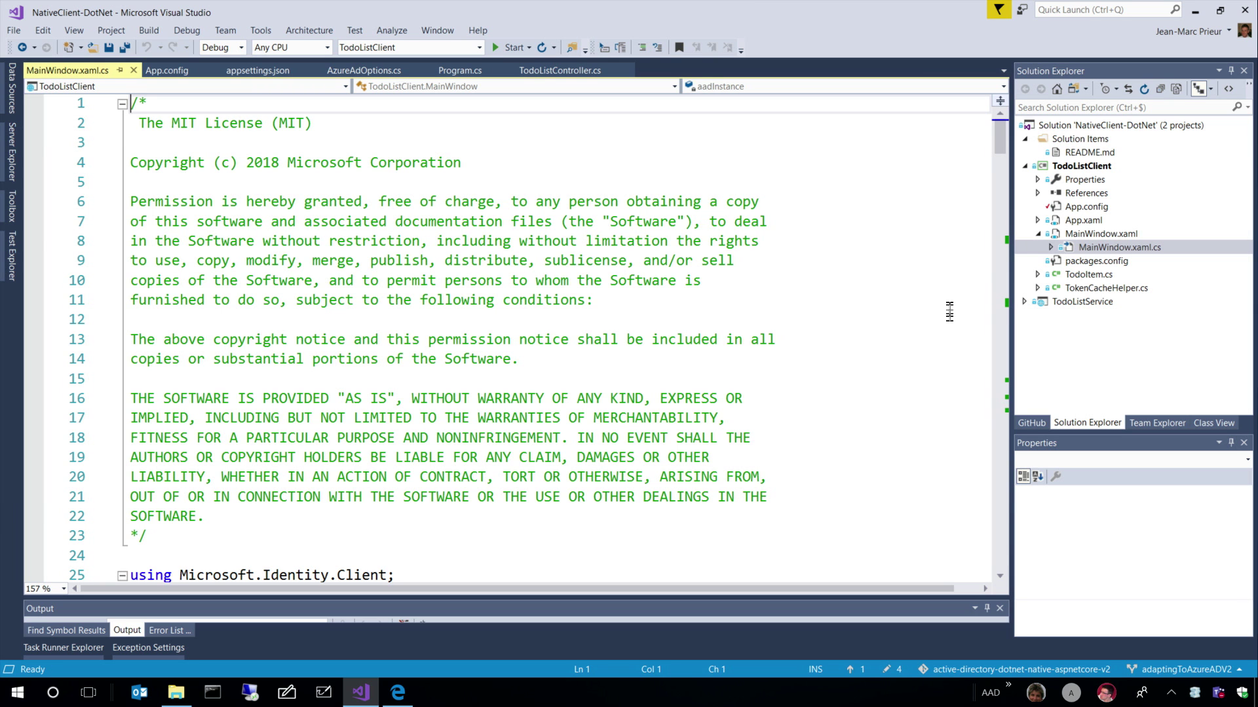
scroll(928, 323, down, 4)
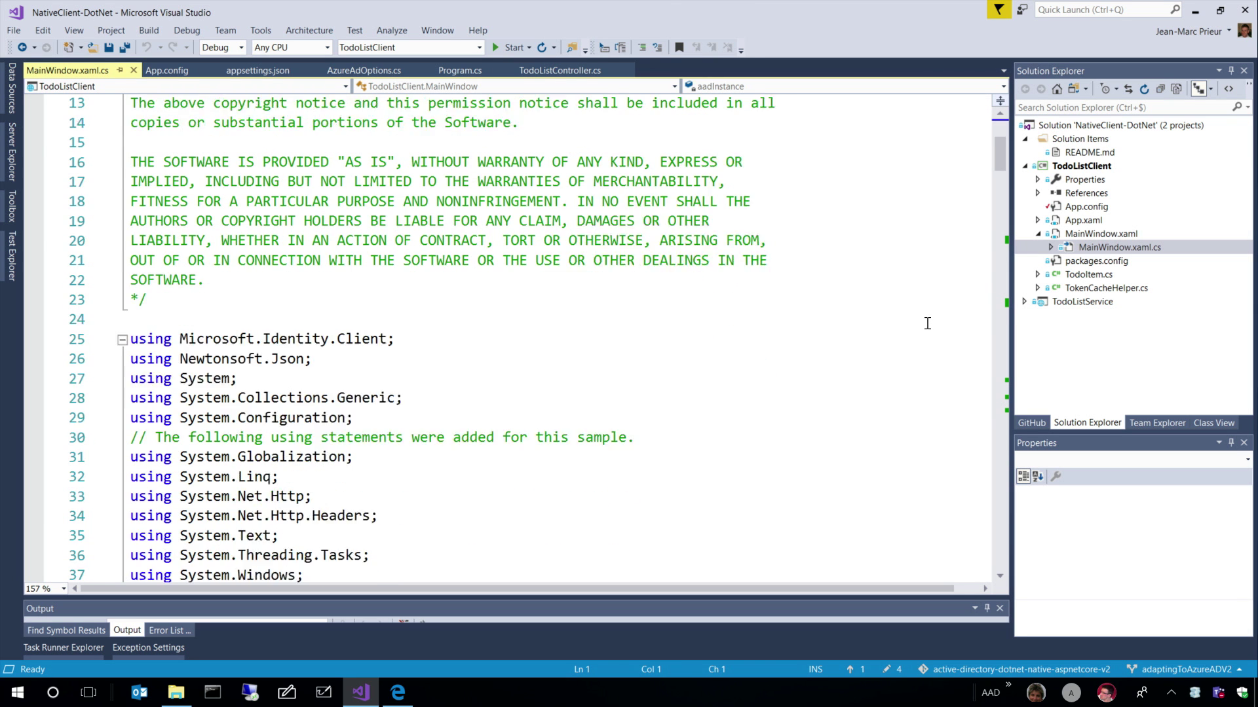
scroll(927, 324, down, 3)
scroll(928, 324, down, 5)
scroll(928, 323, down, 4)
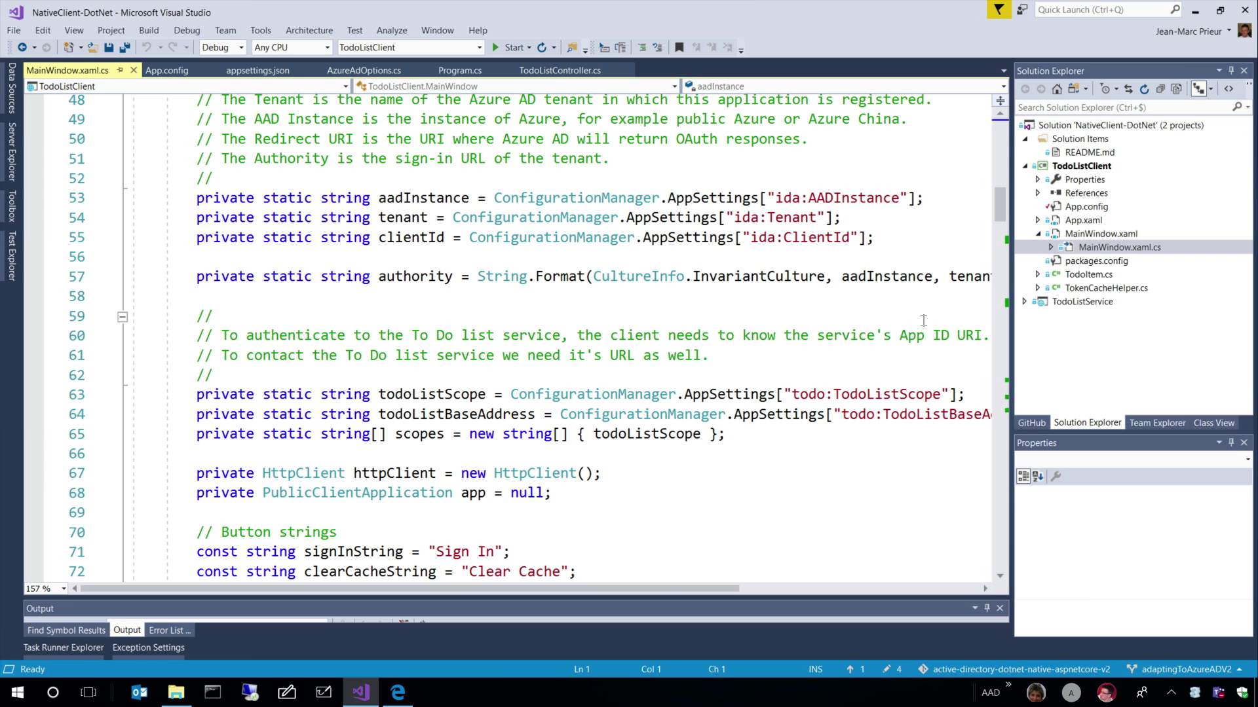
scroll(922, 319, down, 3)
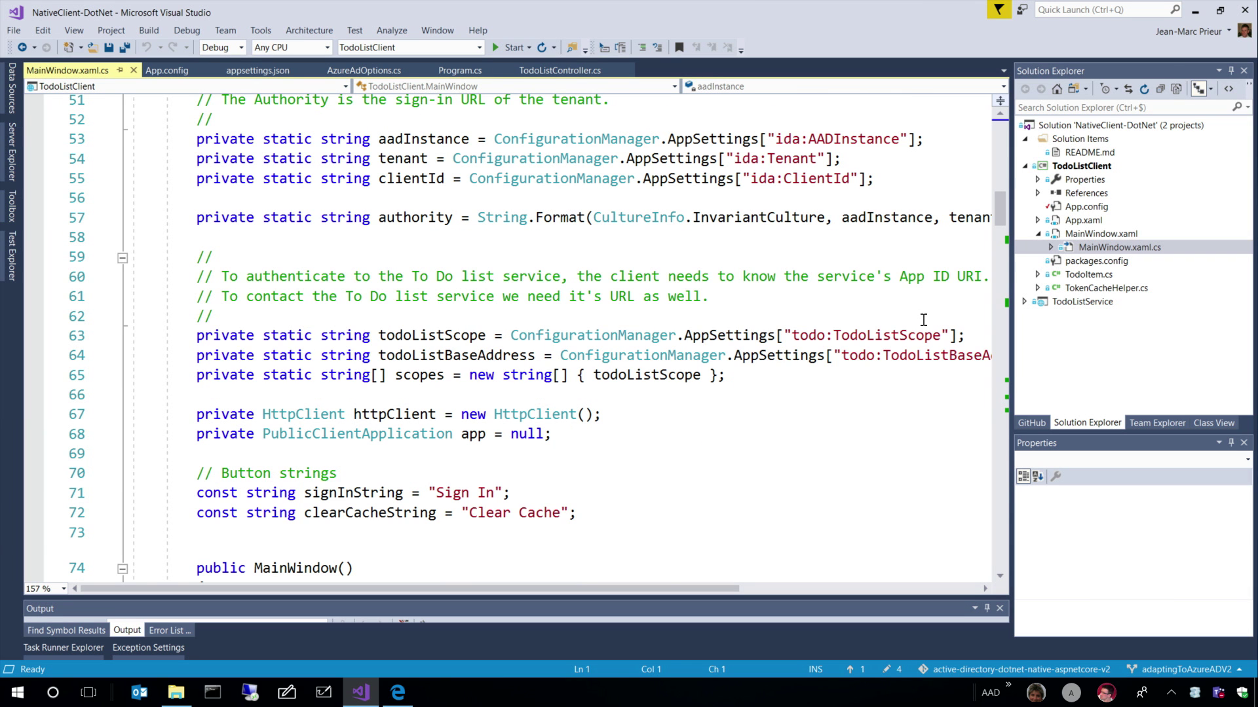
scroll(751, 416, down, 3)
scroll(580, 432, down, 3)
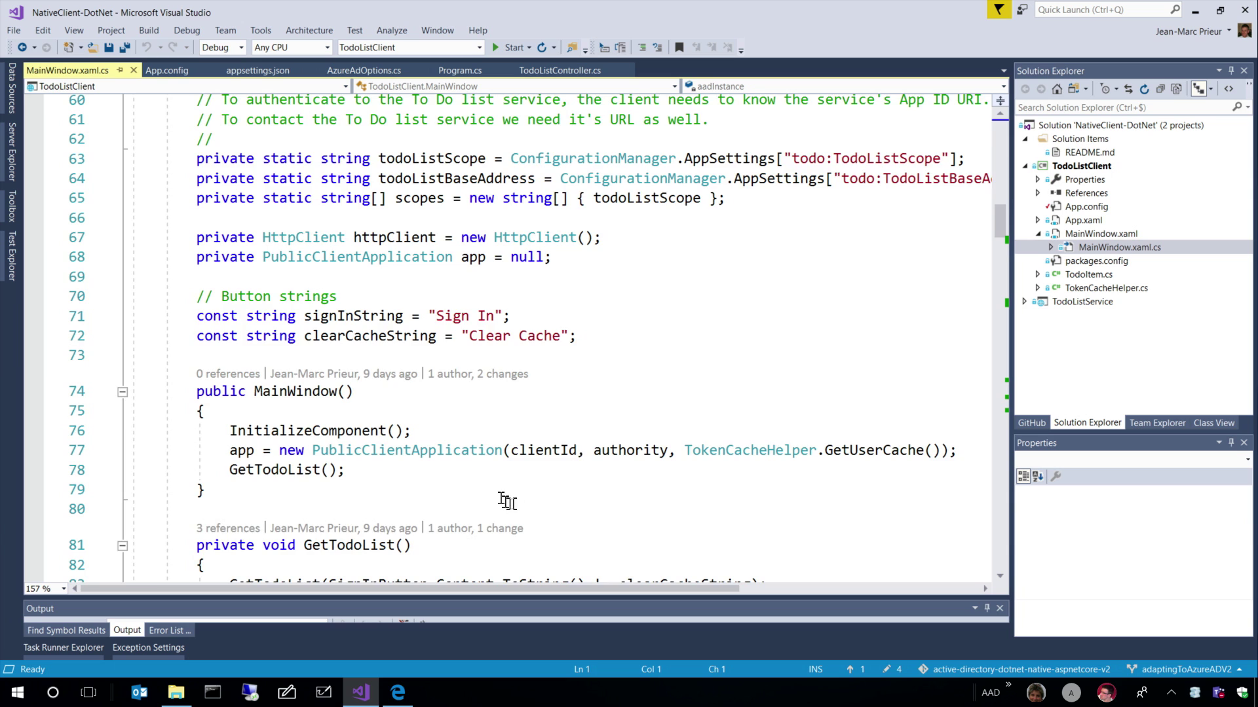
scroll(511, 499, down, 3)
double_click(417, 334)
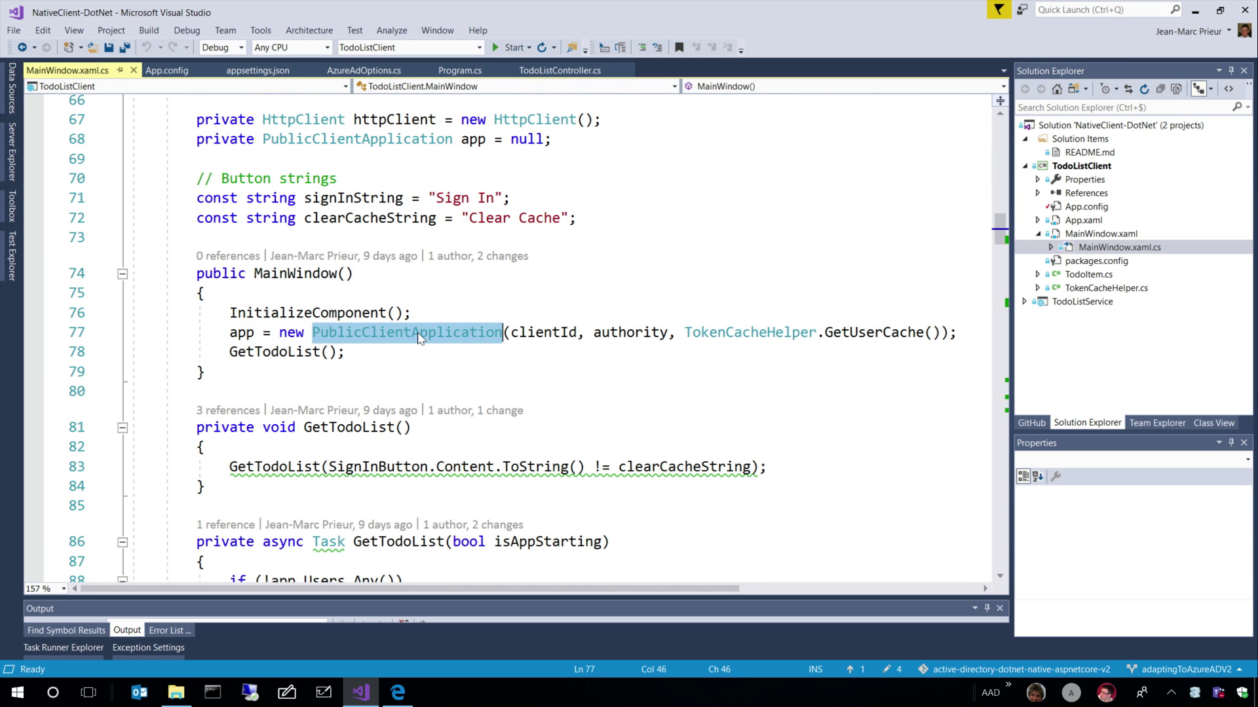
mouse_move(542, 450)
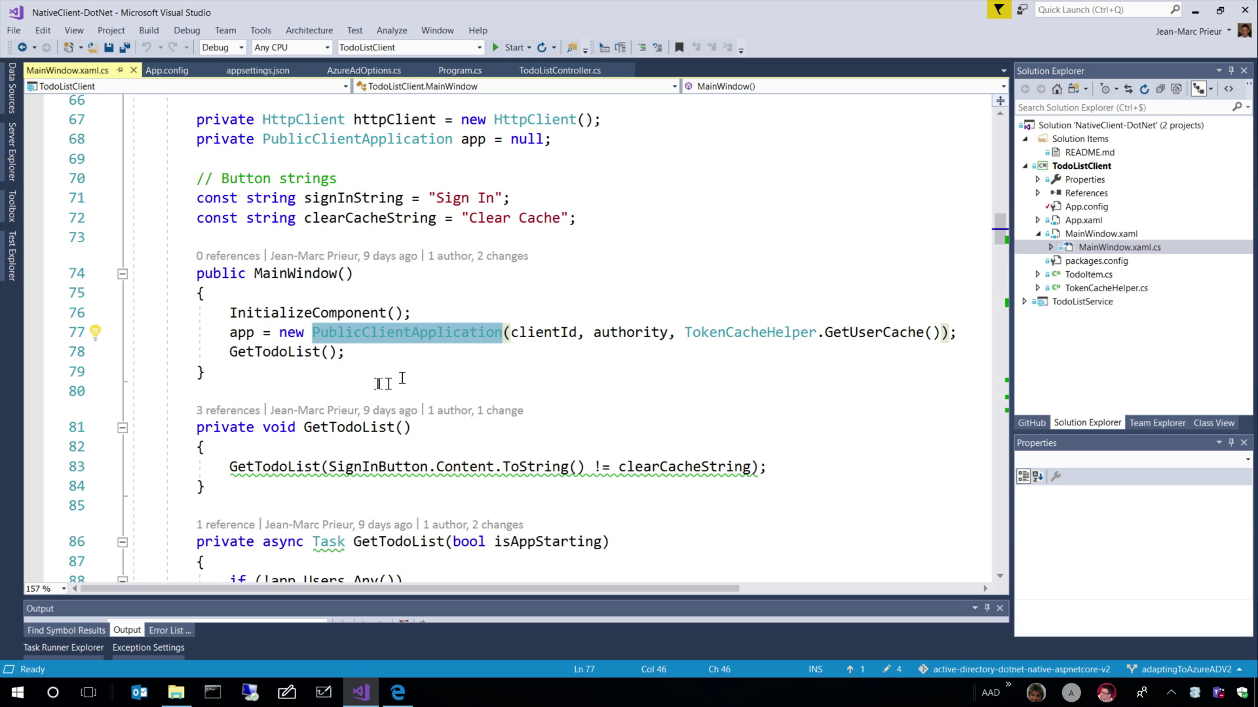
click(539, 332)
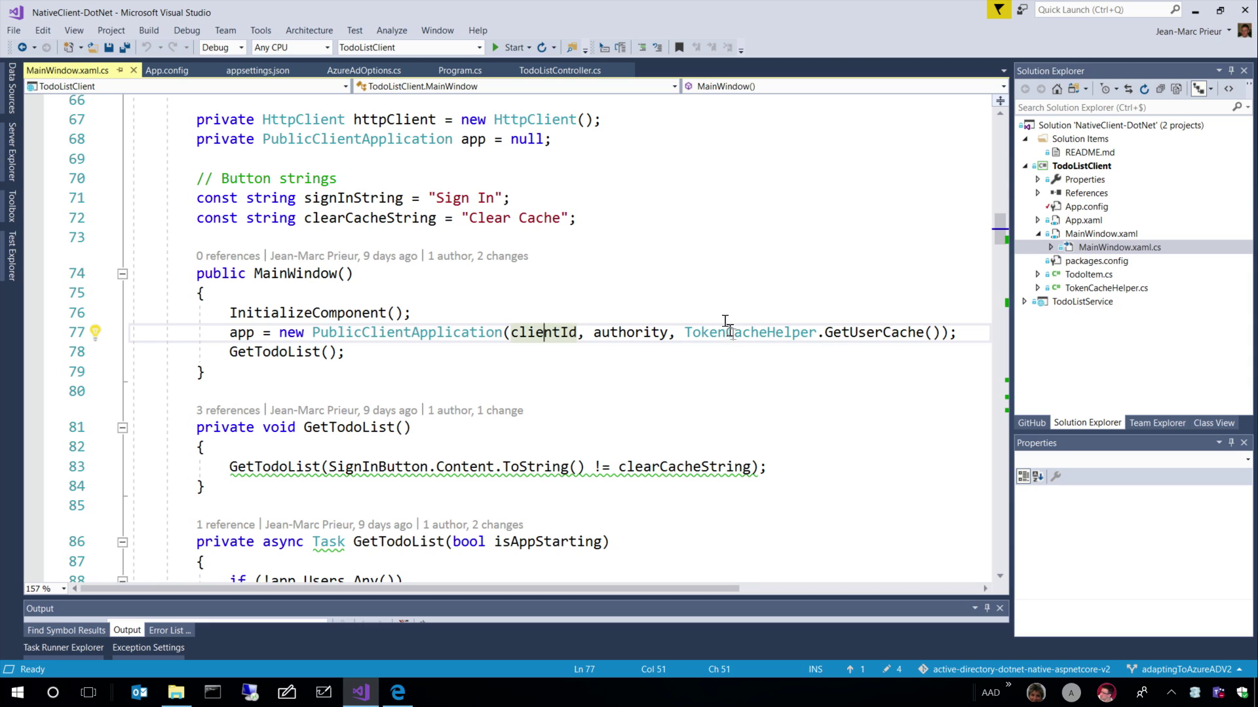
mouse_move(872, 332)
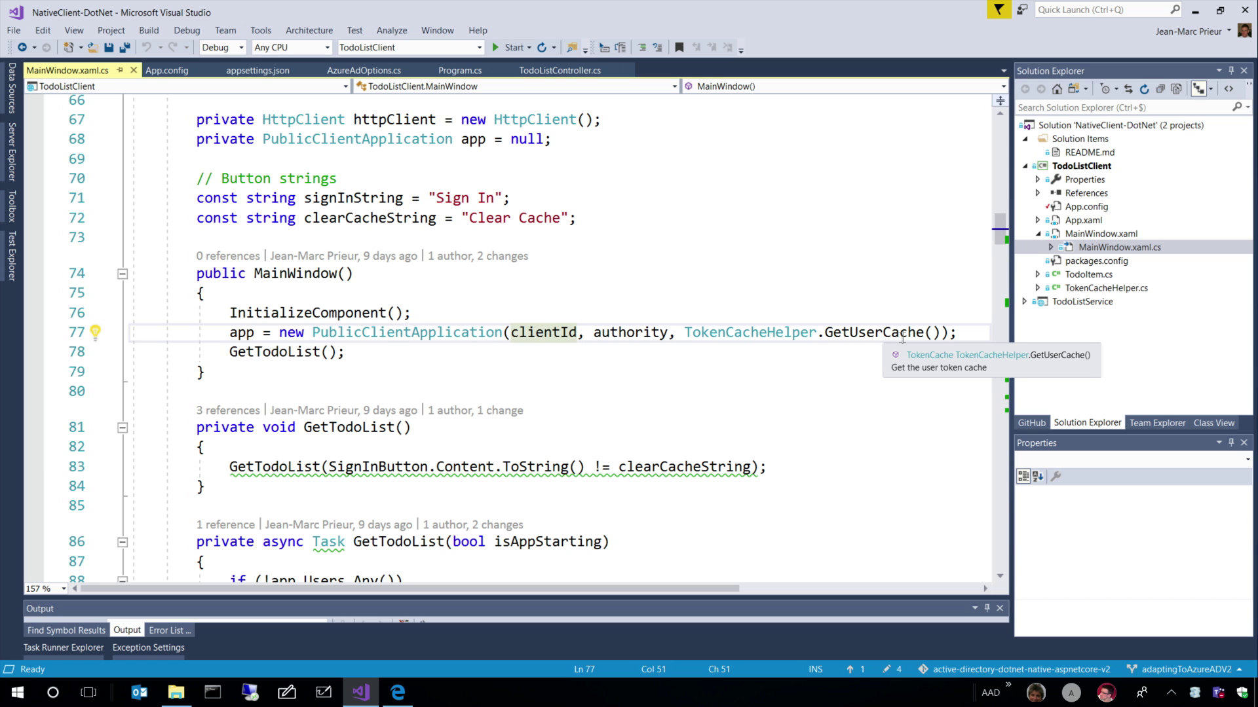
scroll(629, 334, down, 2)
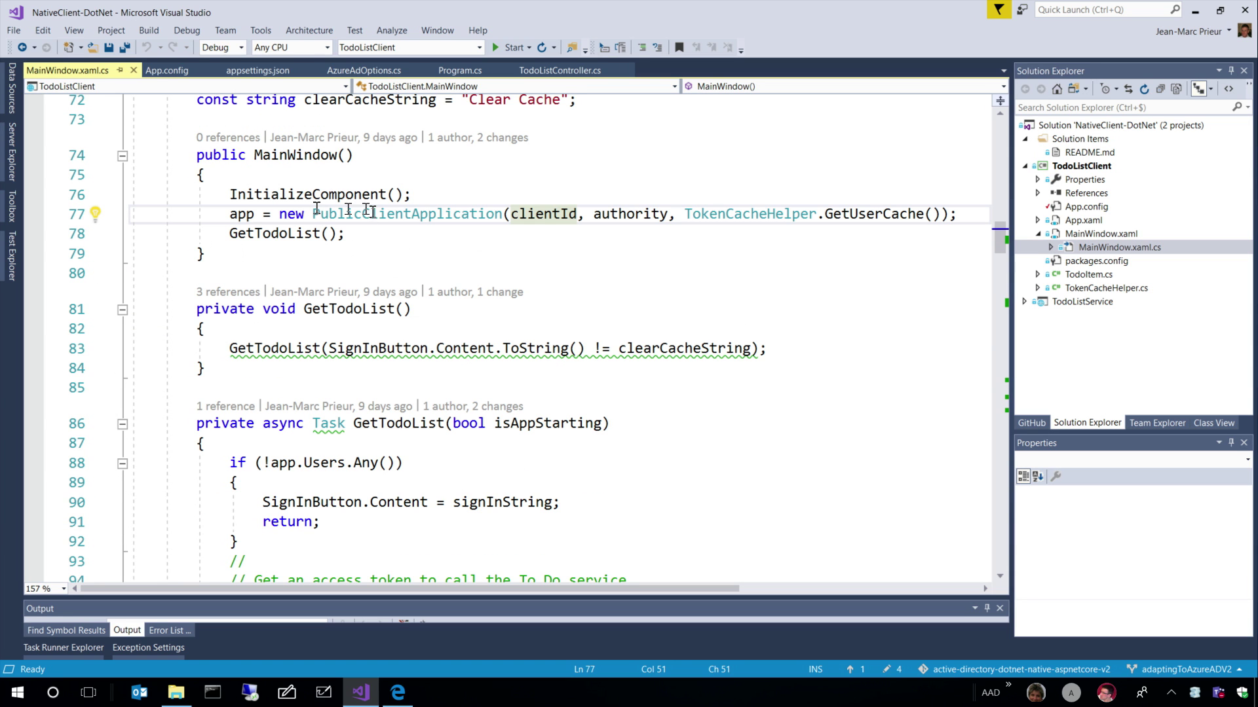
click(237, 213)
scroll(235, 213, down, 3)
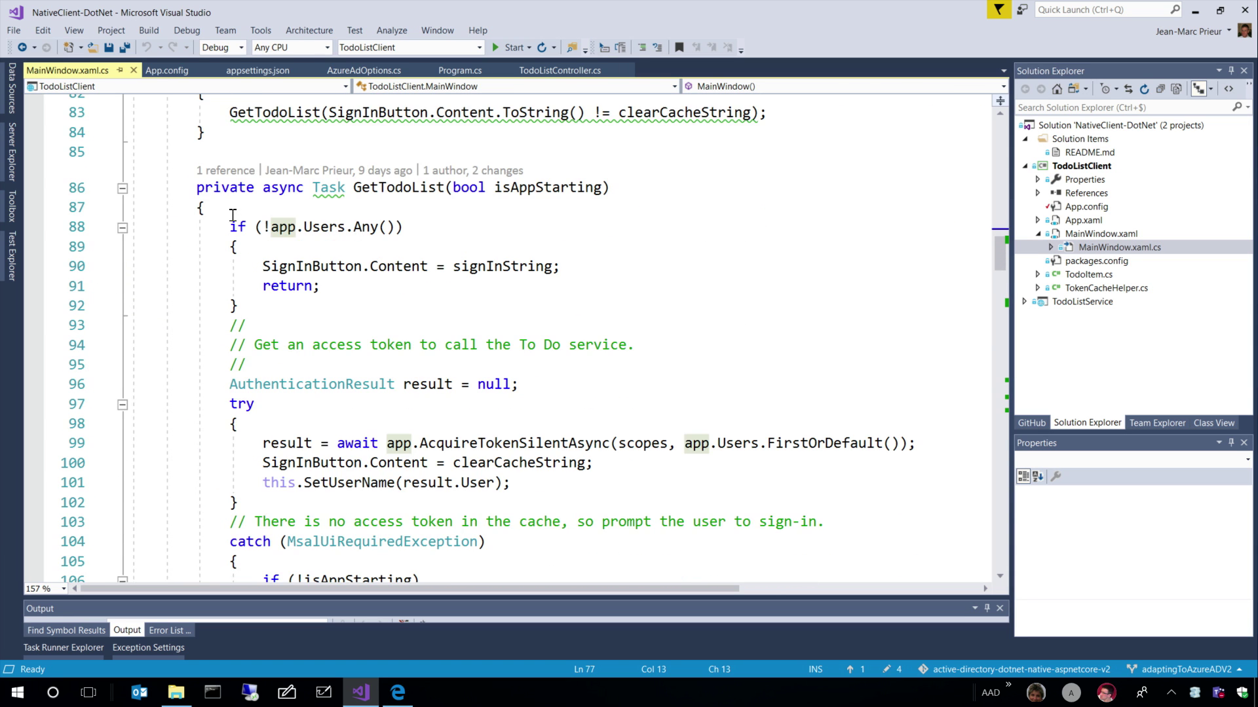
scroll(232, 214, down, 3)
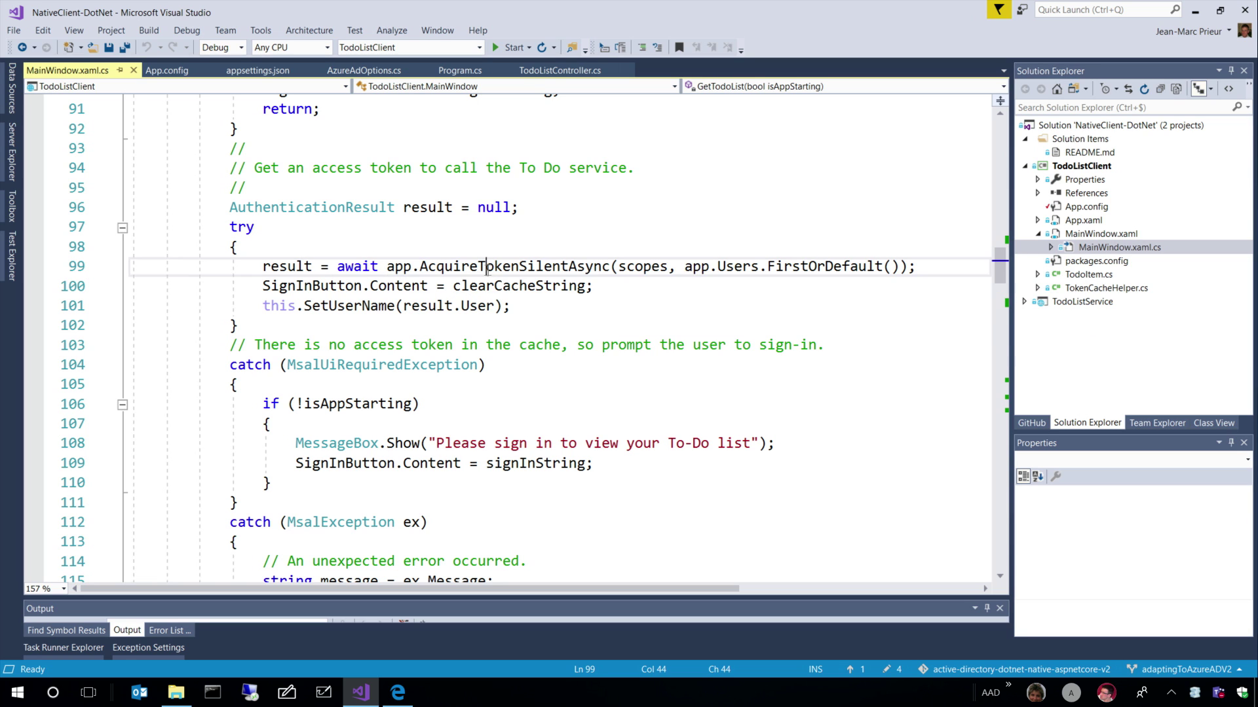
double_click(488, 266)
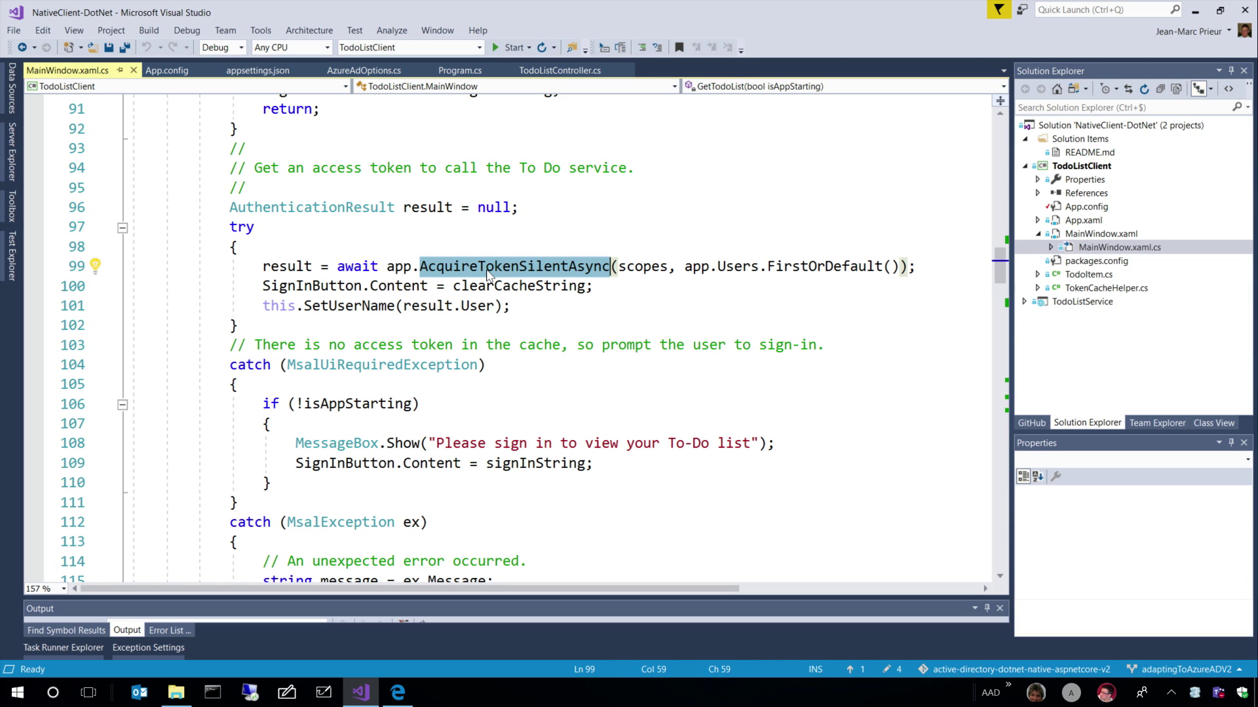
scroll(488, 274, down, 1)
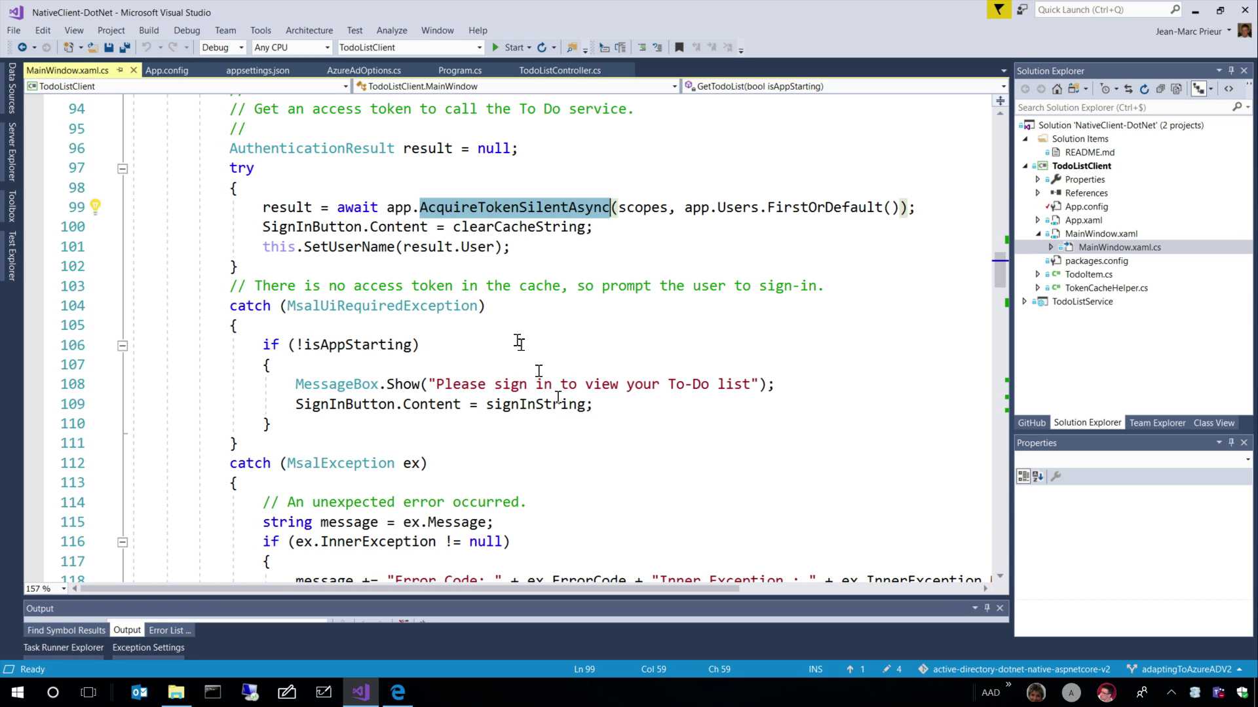
scroll(515, 344, down, 3)
scroll(521, 374, up, 4)
mouse_move(480, 87)
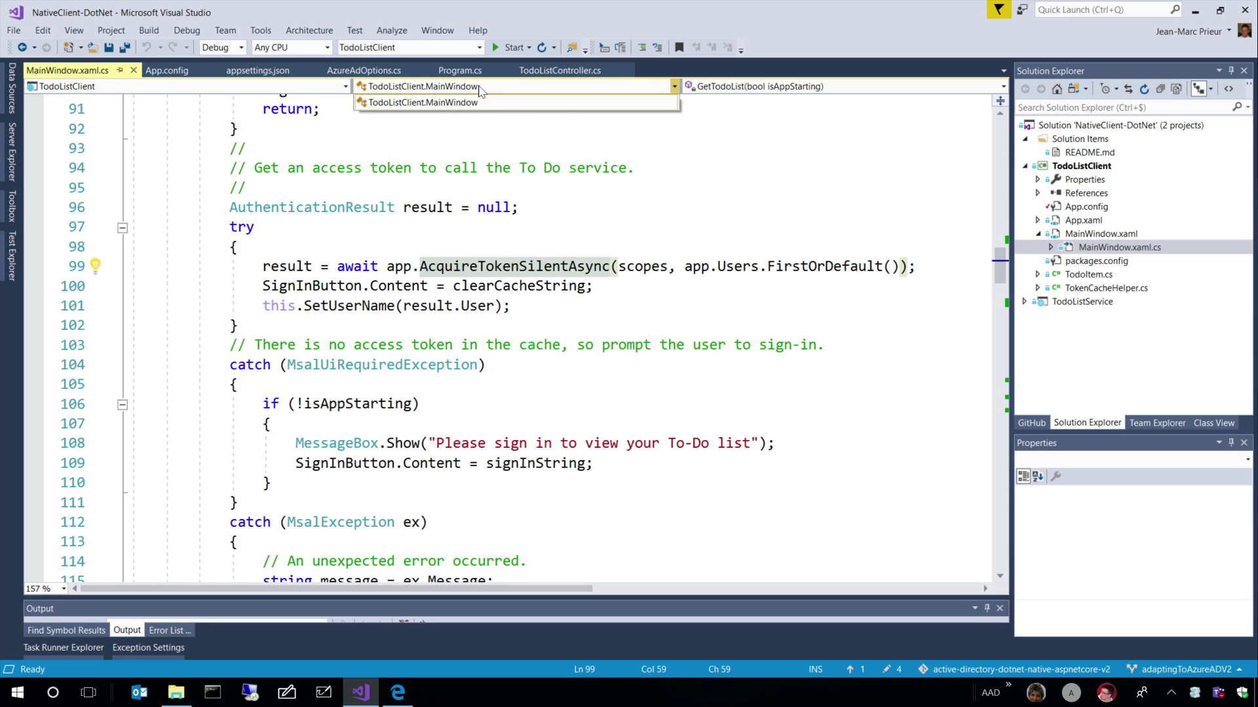
Step: Go to the SignIn method from the member list and highlight its AcquireTokenAsync call
click(837, 88)
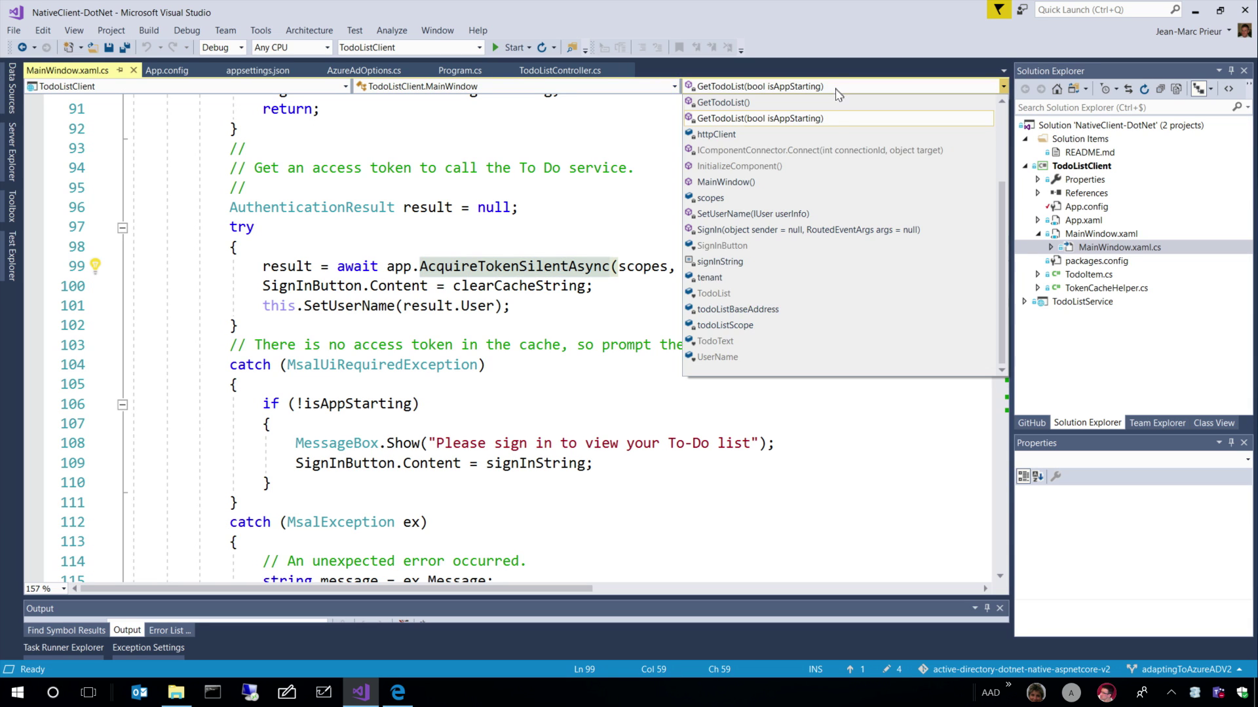
scroll(767, 212, up, 3)
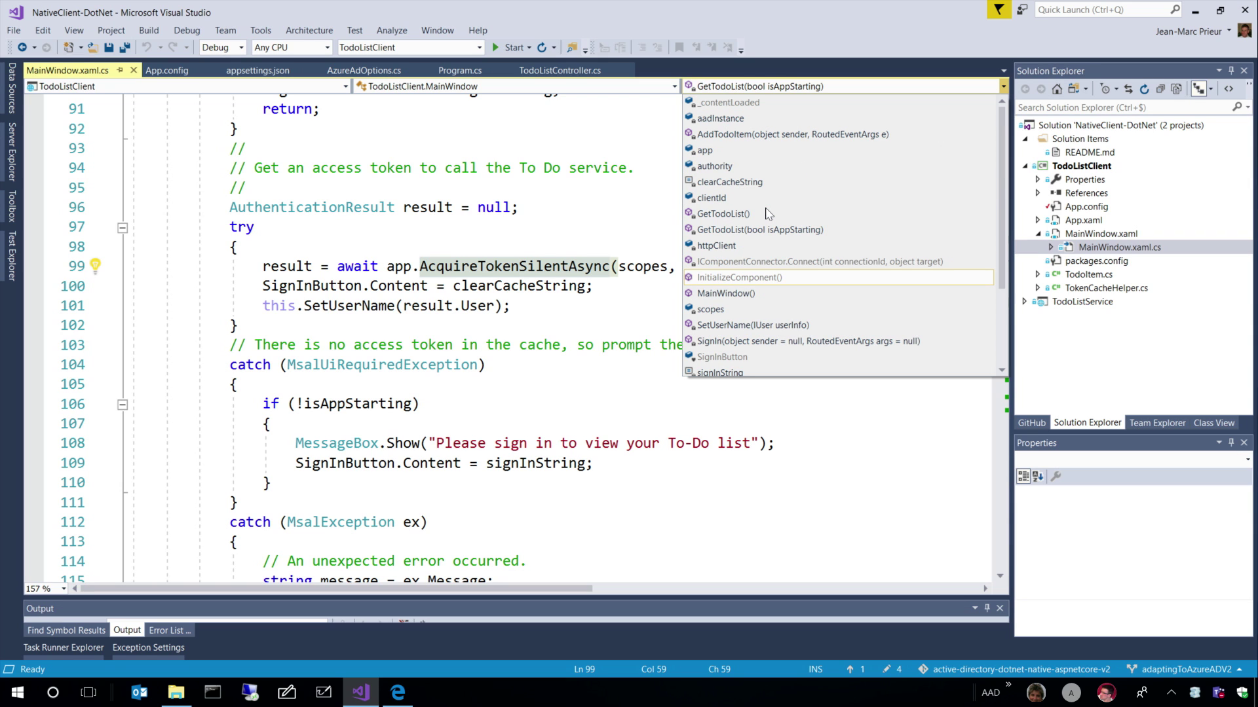
scroll(767, 214, down, 3)
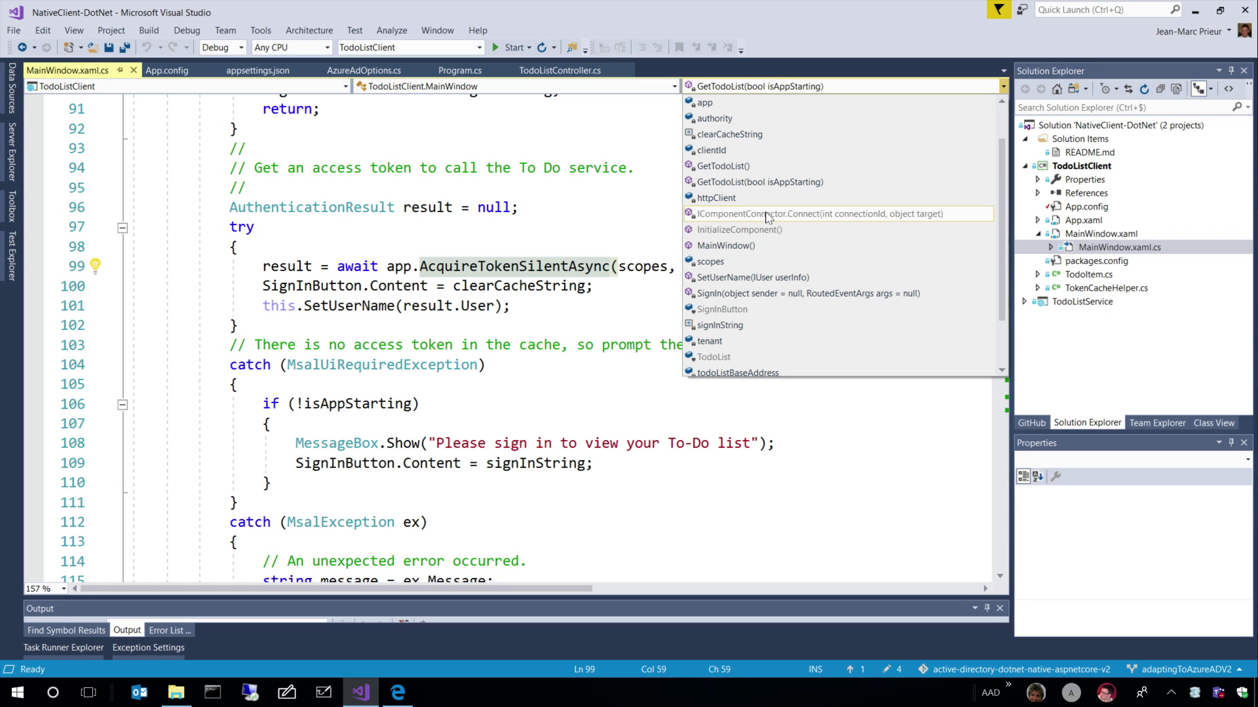
click(754, 293)
scroll(688, 299, down, 2)
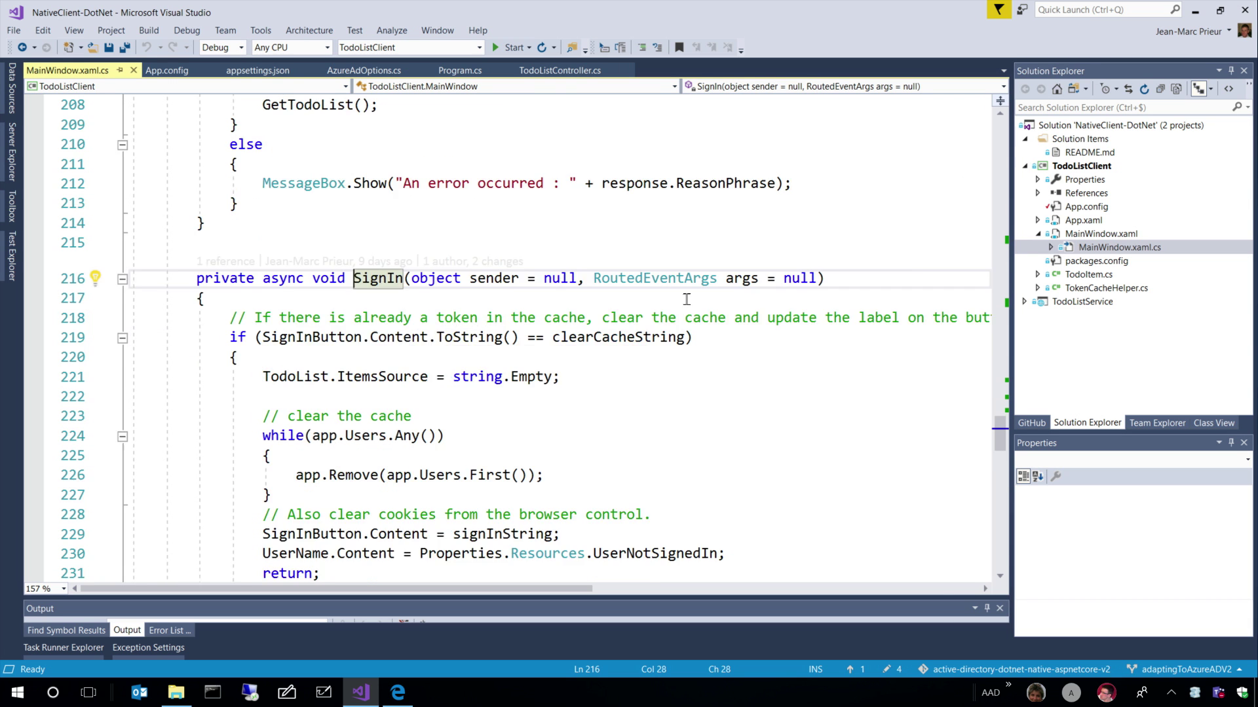
scroll(688, 300, down, 2)
scroll(685, 298, down, 3)
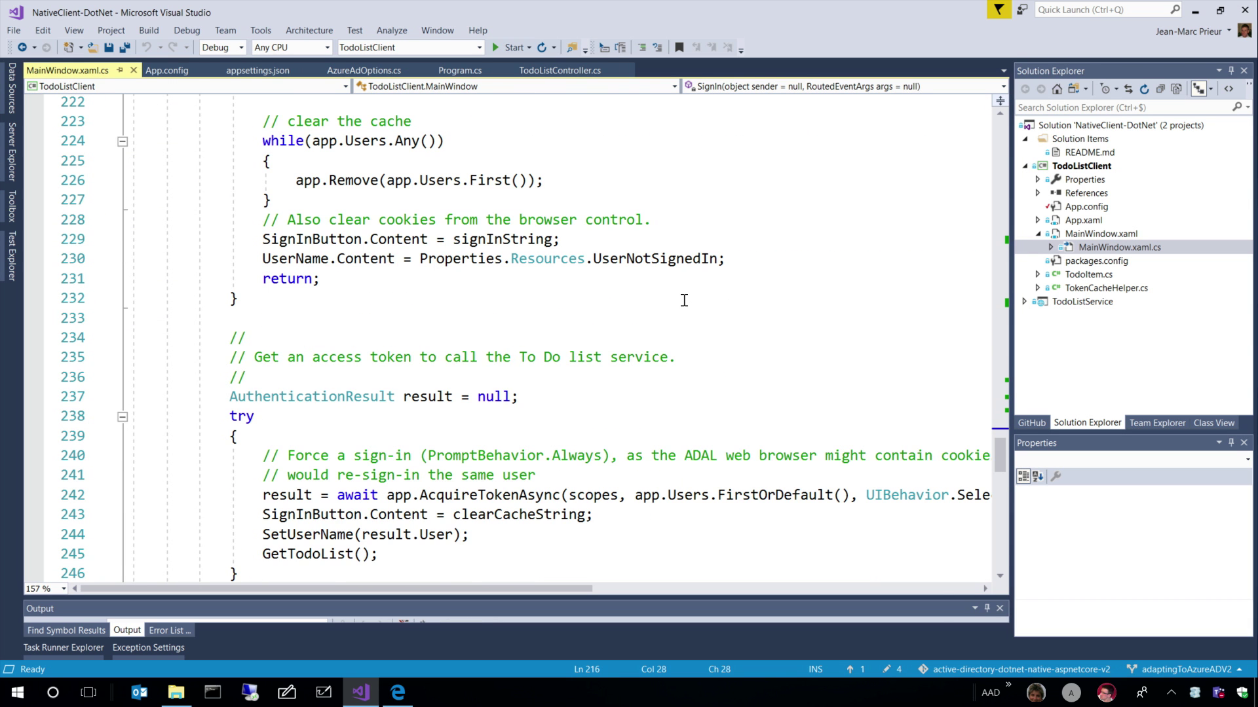
scroll(684, 300, down, 3)
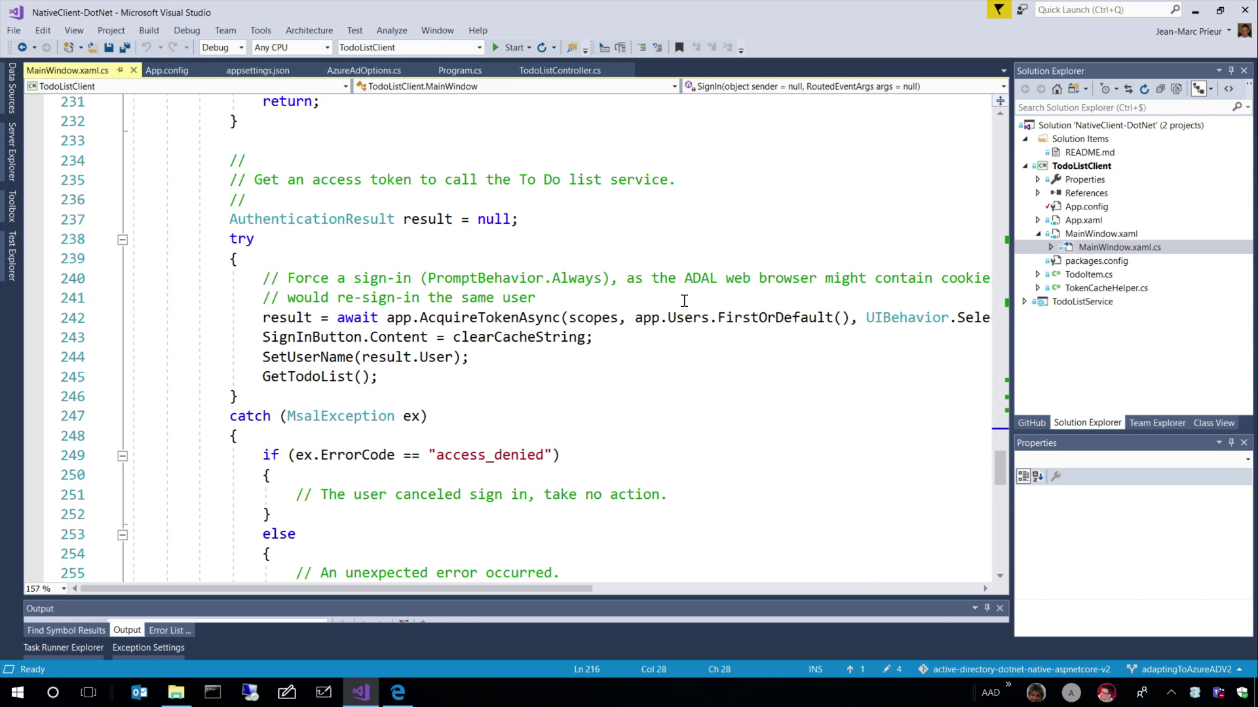
double_click(478, 318)
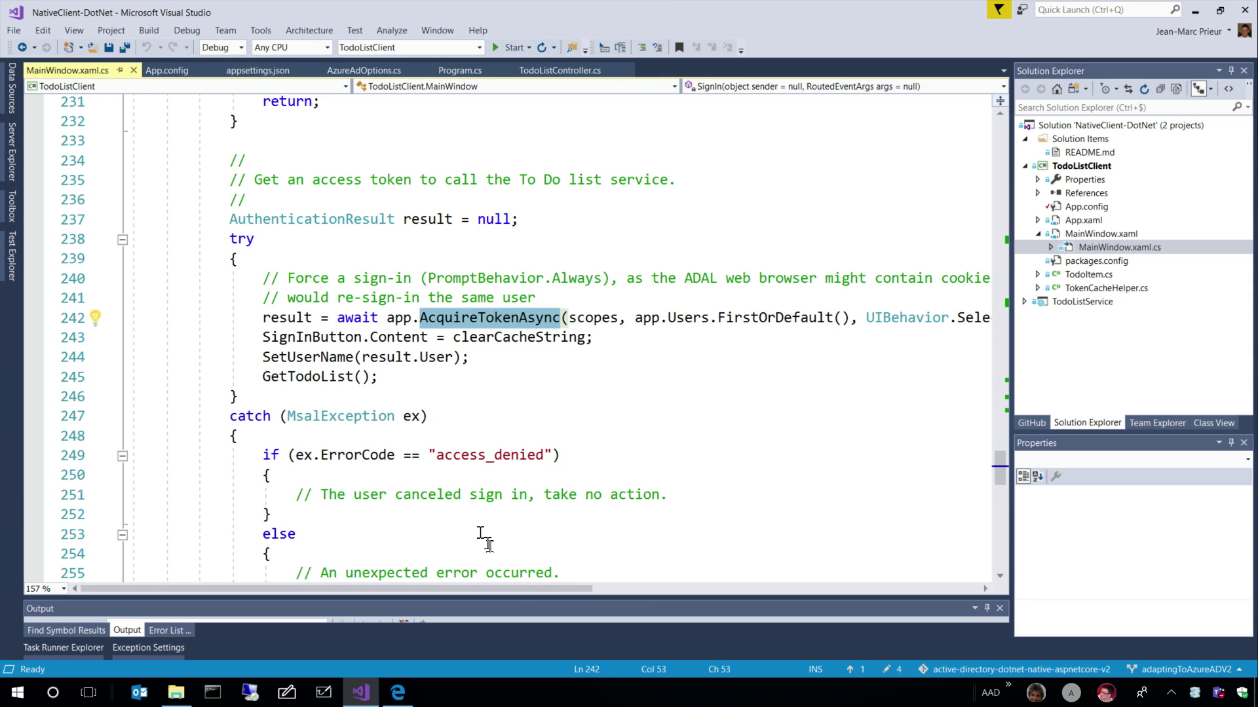
drag(517, 590, 678, 591)
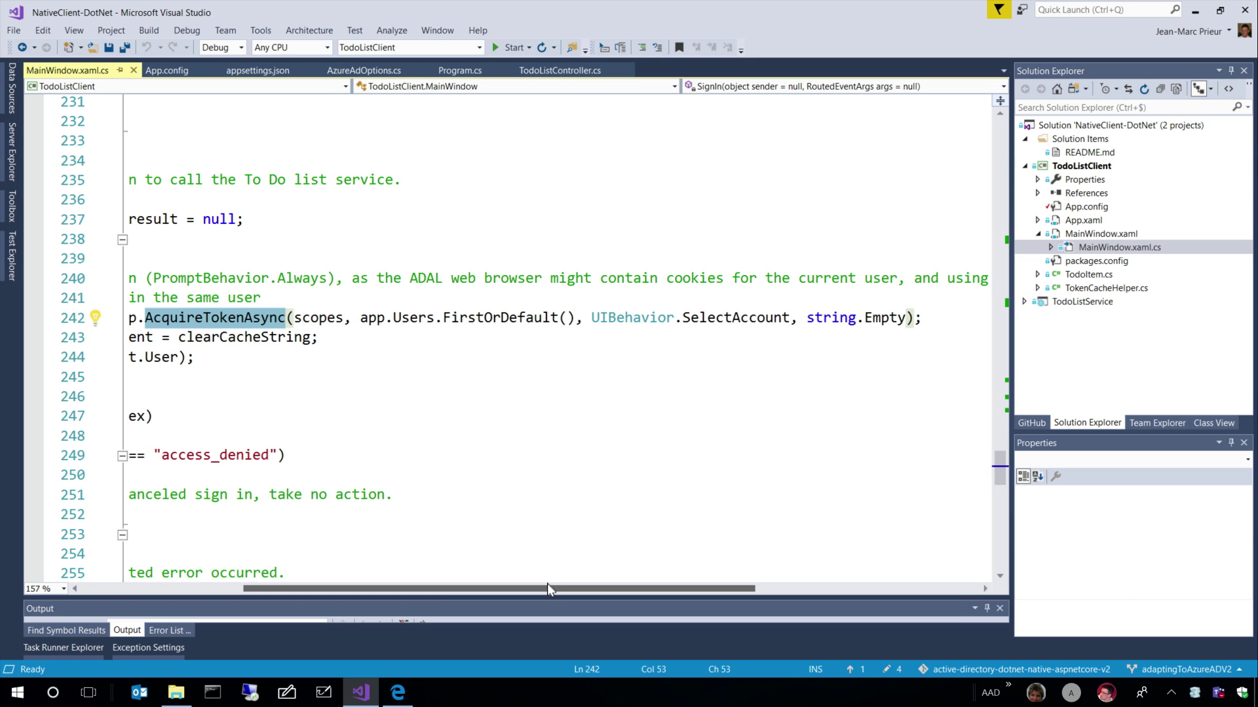
drag(547, 591, 362, 589)
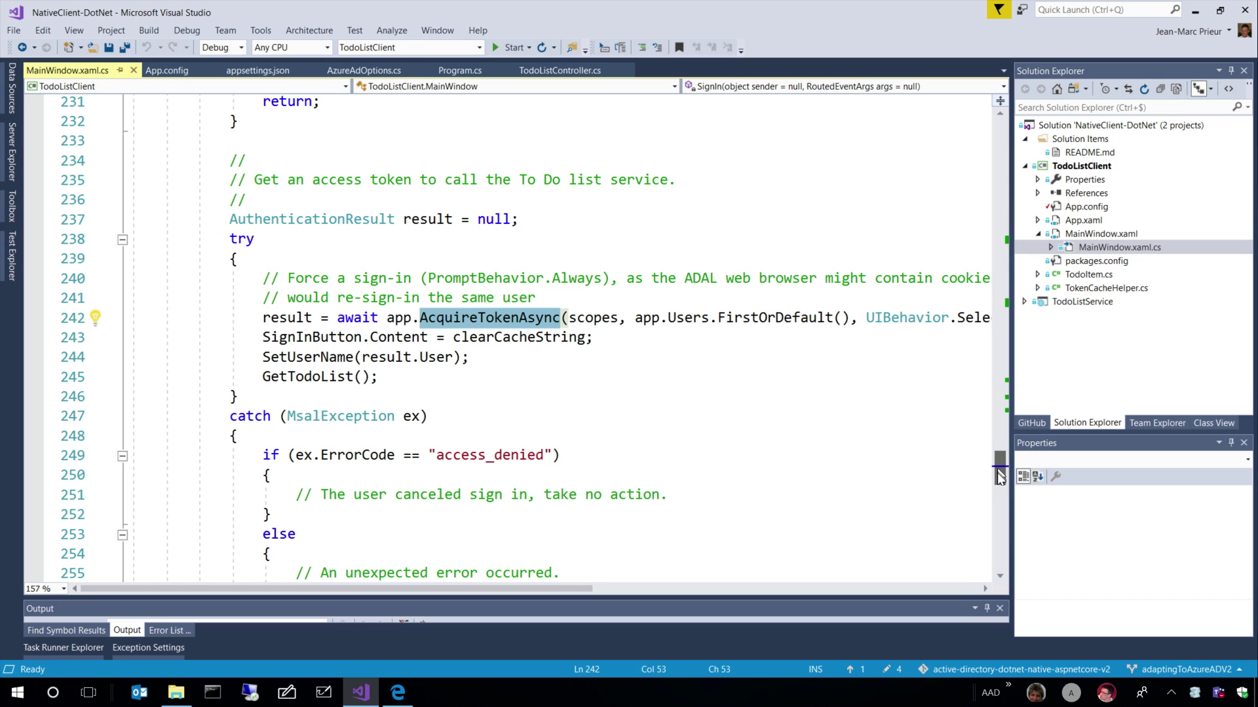
mouse_move(1000, 472)
mouse_down()
mouse_move(1000, 376)
mouse_move(975, 388)
mouse_move(1001, 382)
mouse_up()
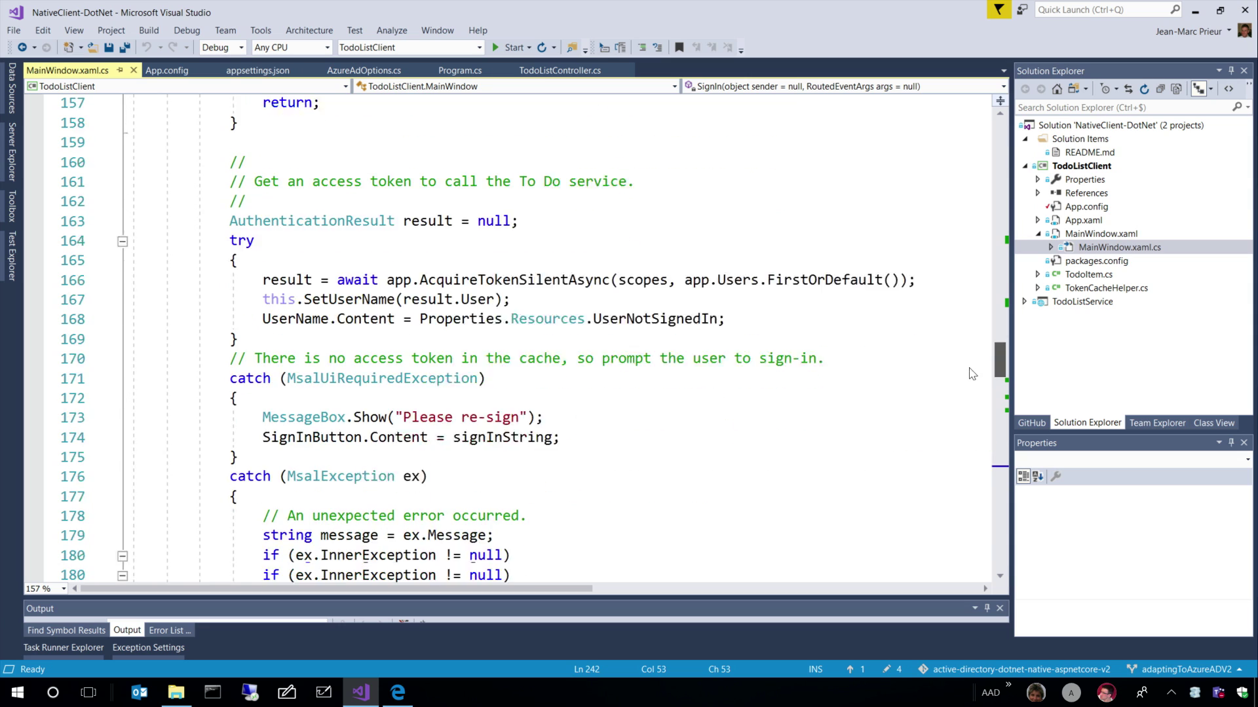
scroll(729, 325, down, 2)
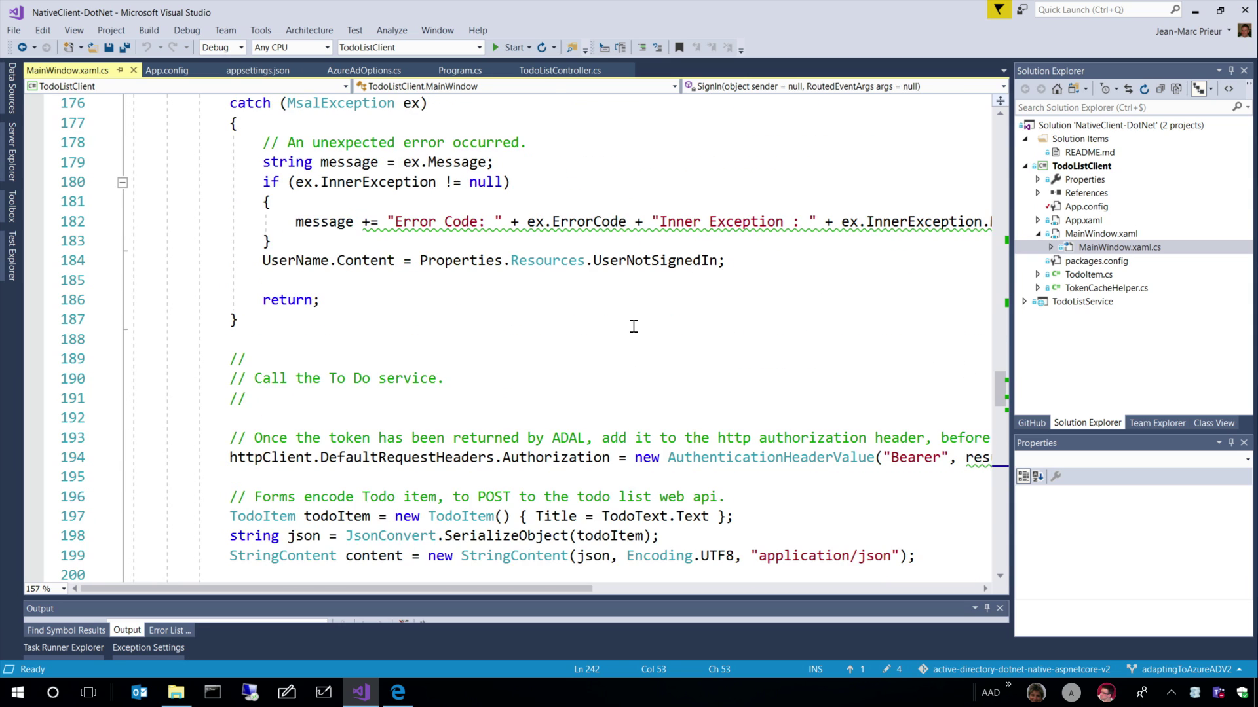
scroll(633, 325, down, 2)
scroll(612, 287, up, 2)
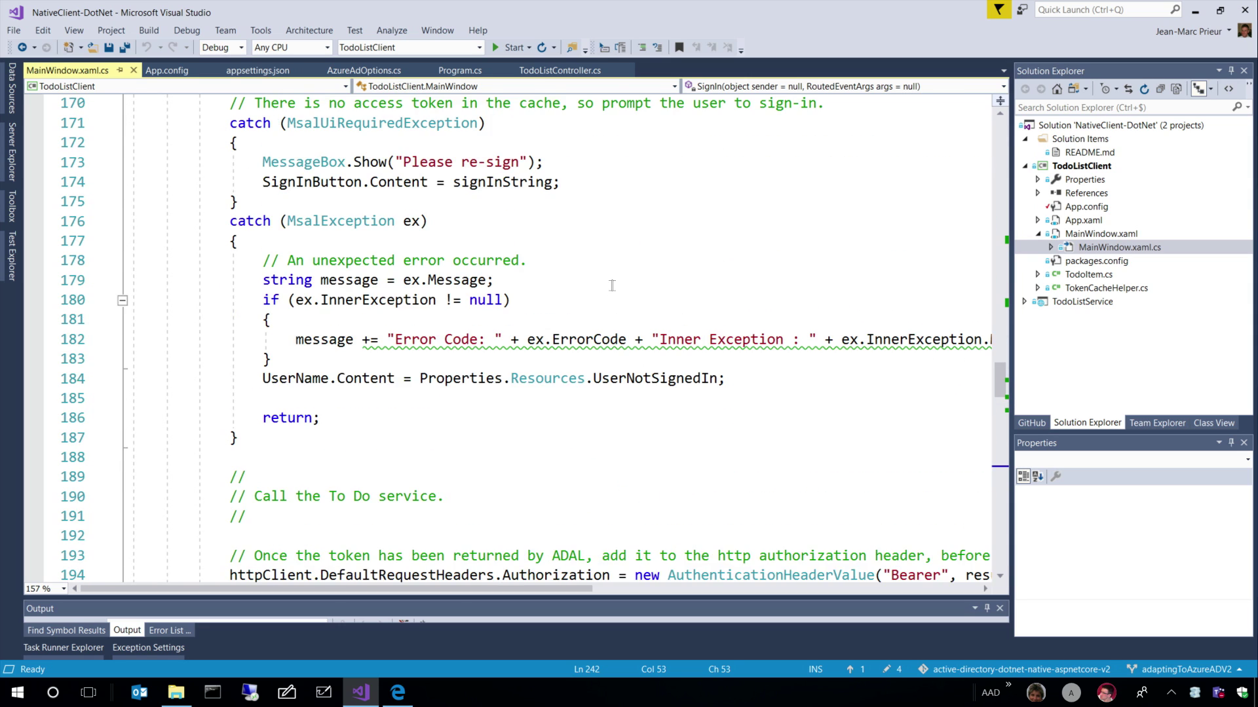
scroll(611, 287, up, 2)
mouse_move(280, 143)
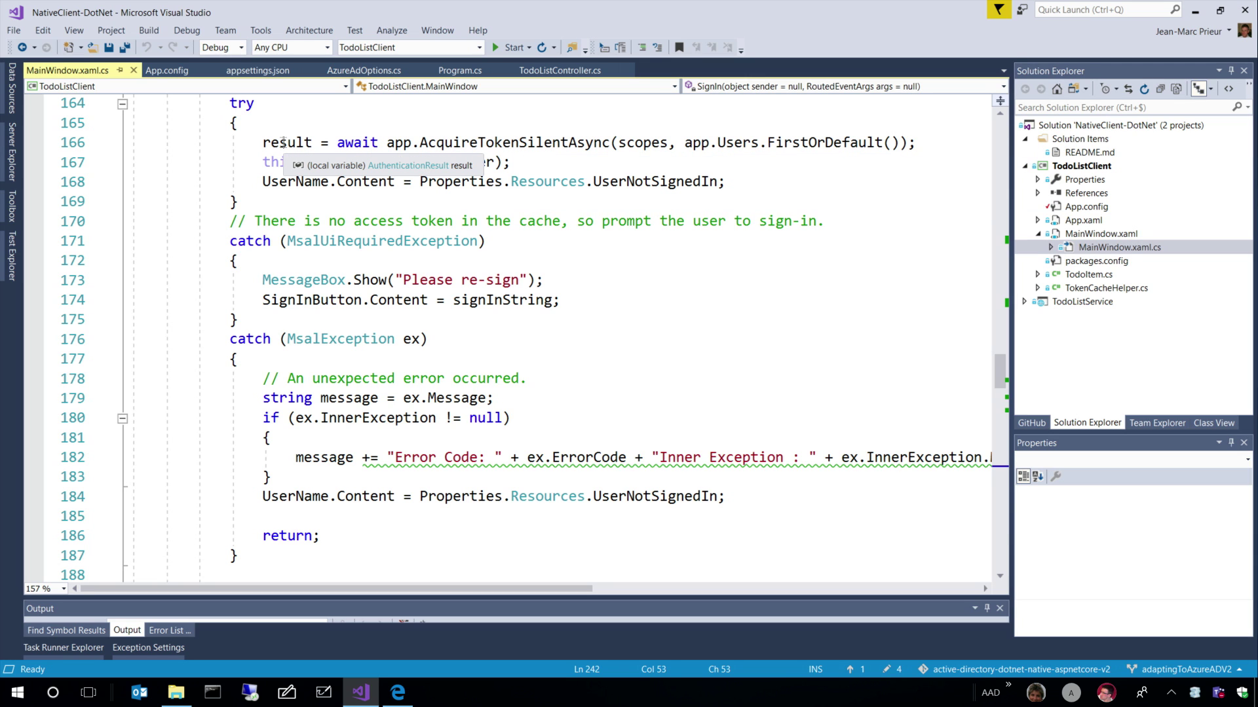
drag(529, 591, 638, 592)
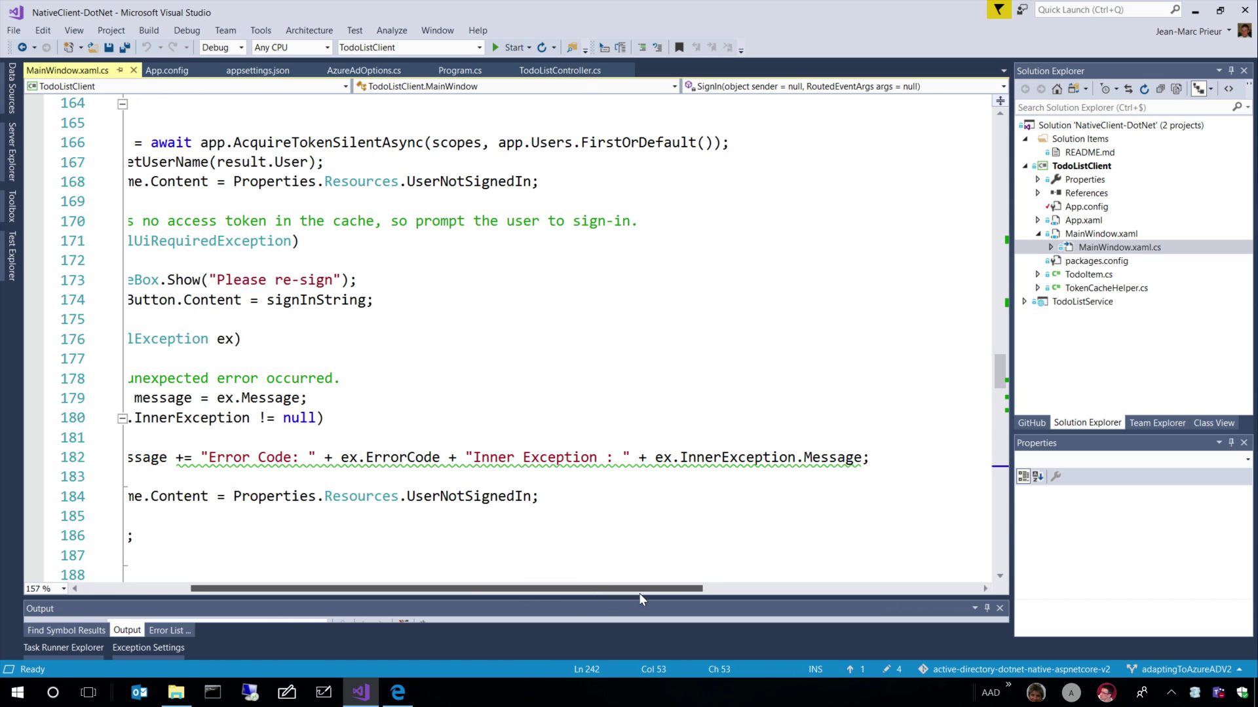
scroll(645, 514, down, 5)
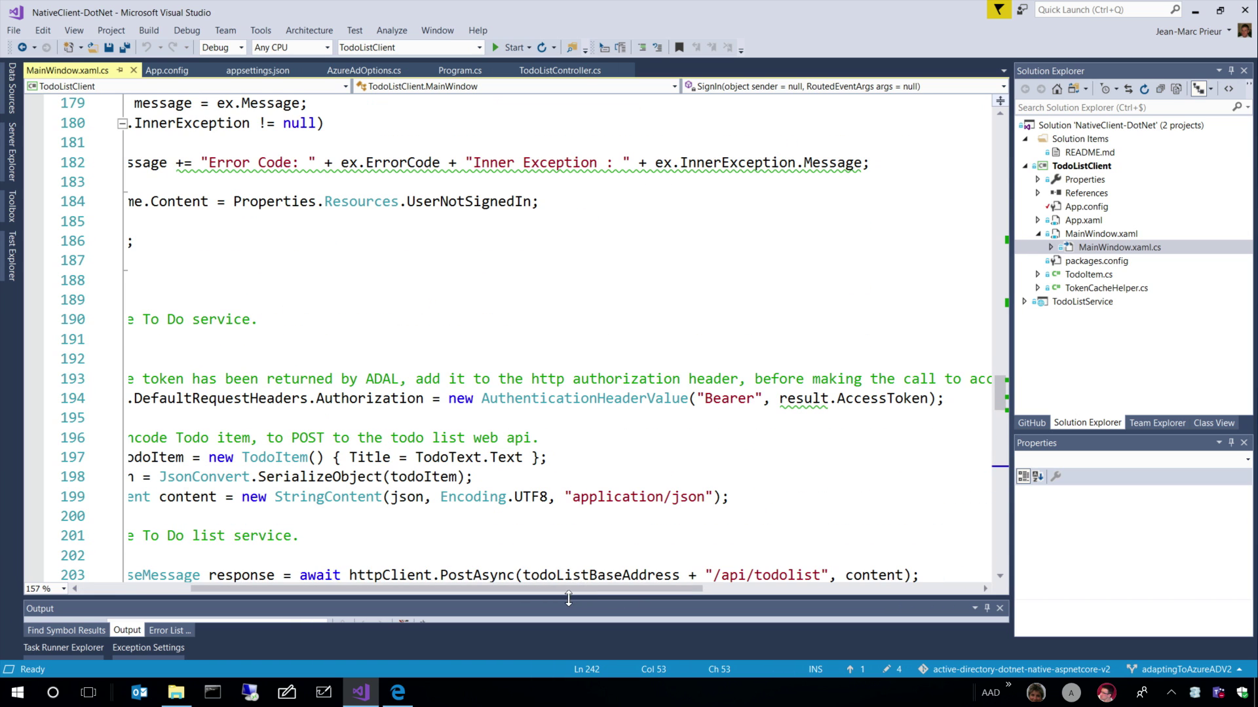
drag(568, 591, 669, 592)
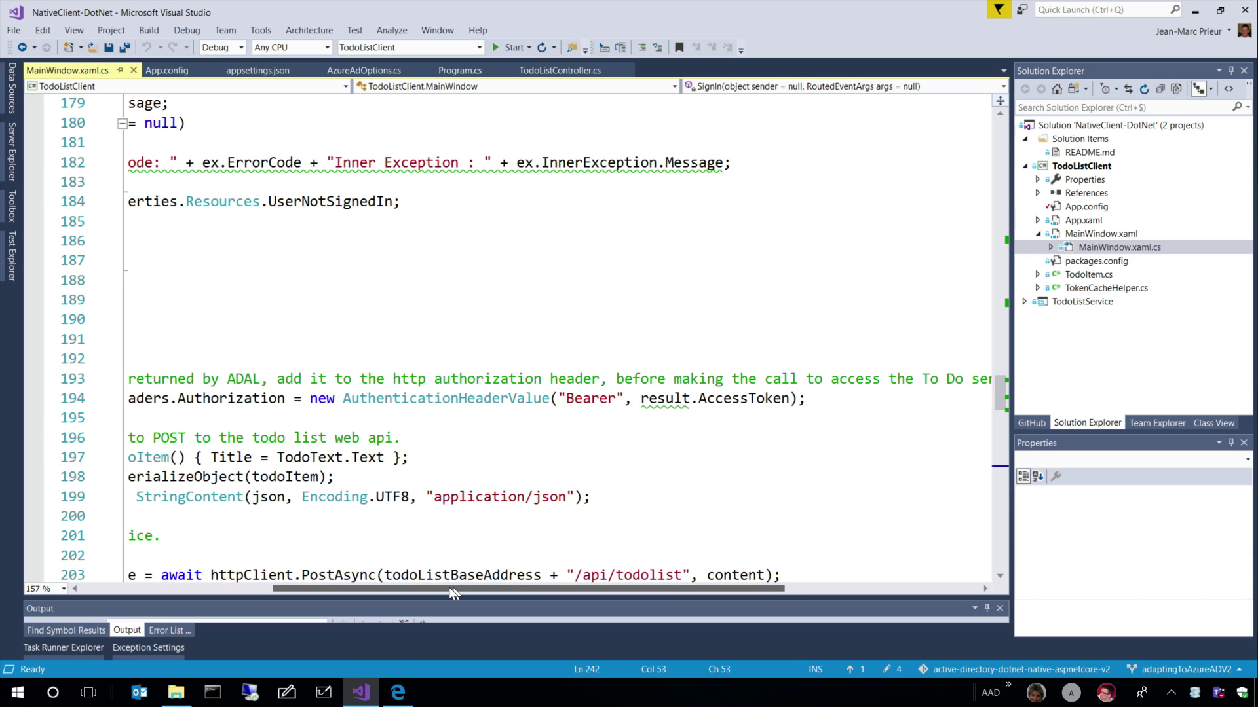
drag(449, 589, 325, 592)
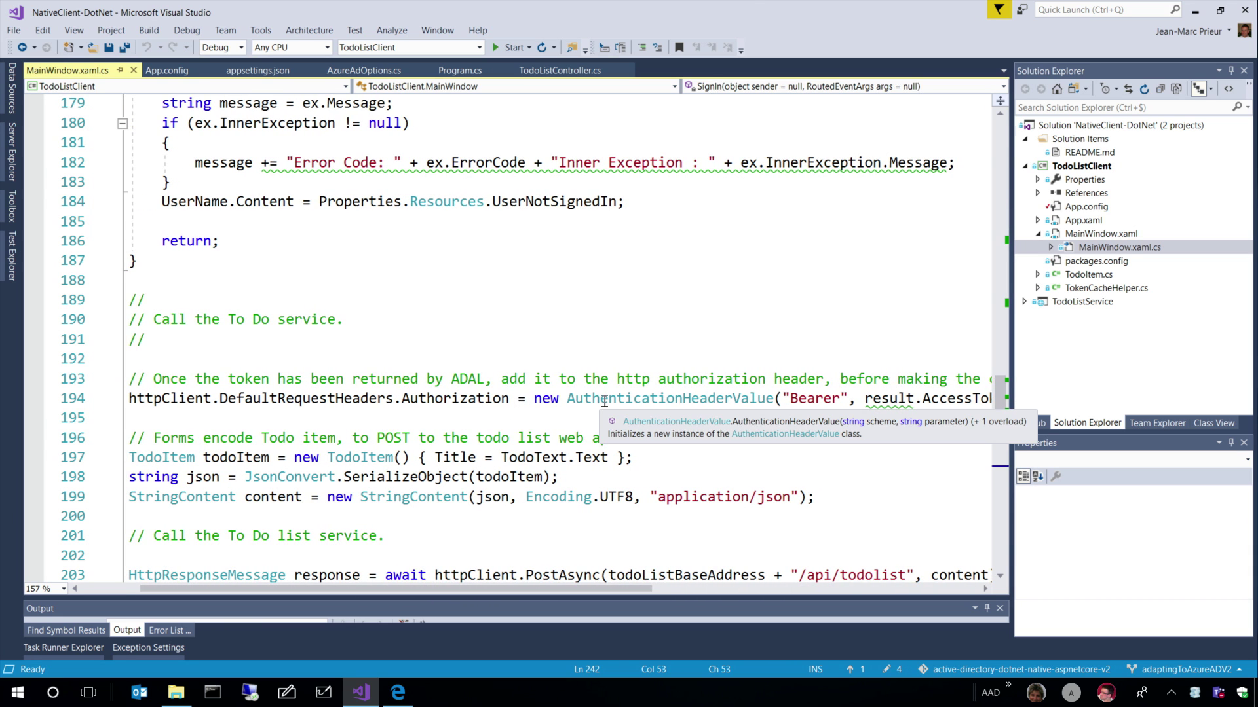
mouse_move(609, 590)
mouse_down()
mouse_move(685, 598)
mouse_move(581, 590)
mouse_up()
scroll(420, 307, down, 2)
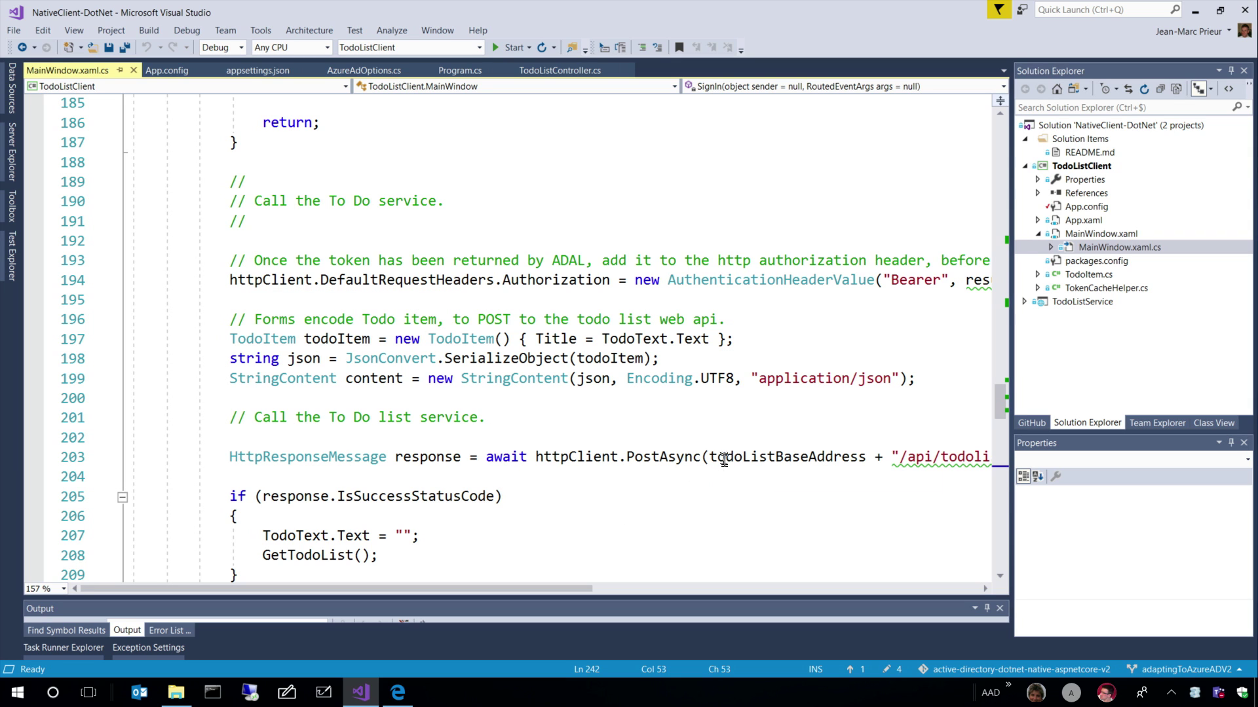
drag(524, 591, 630, 590)
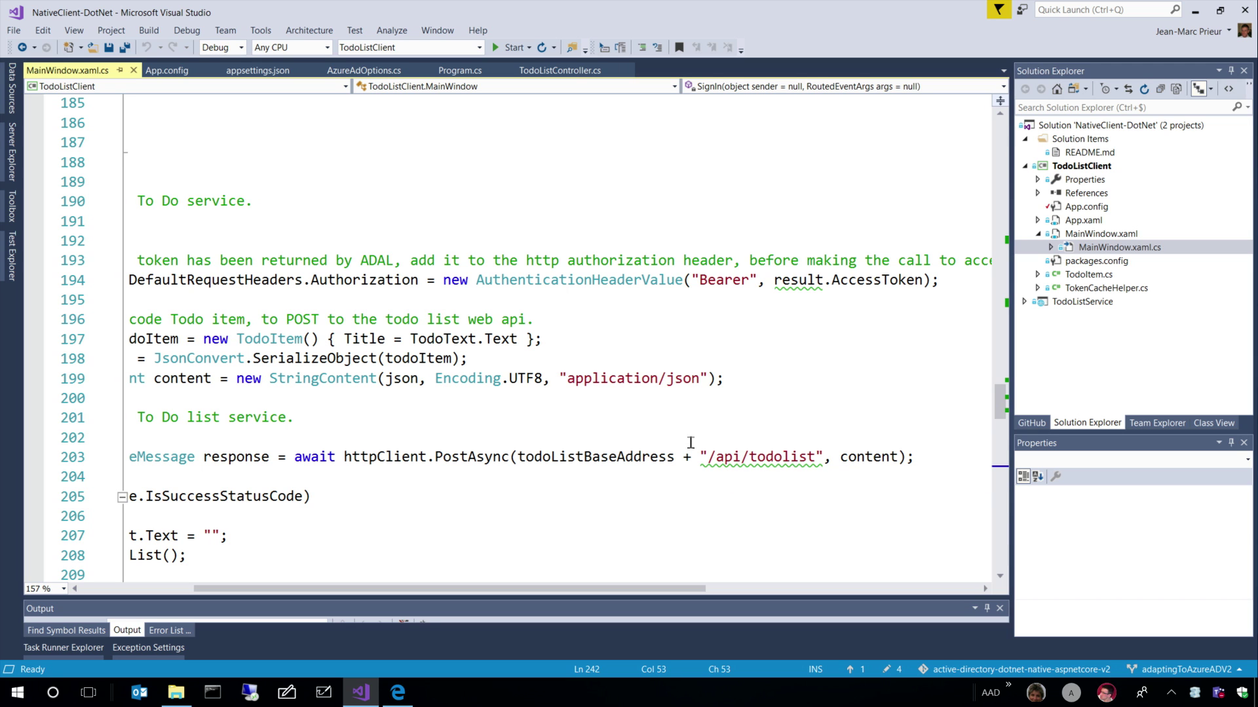
Step: Open AzureAdAuthenticationBuilderExtensions.cs and replace the authority's tenant id with common
click(1025, 302)
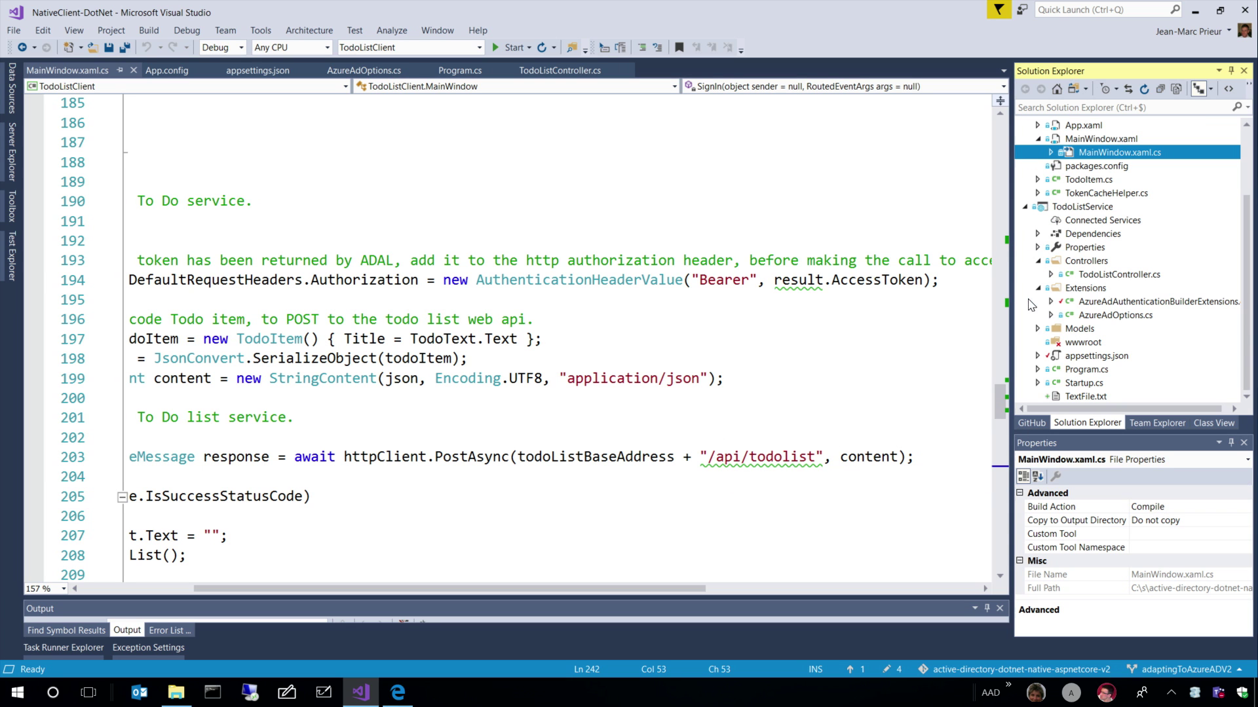
double_click(1133, 302)
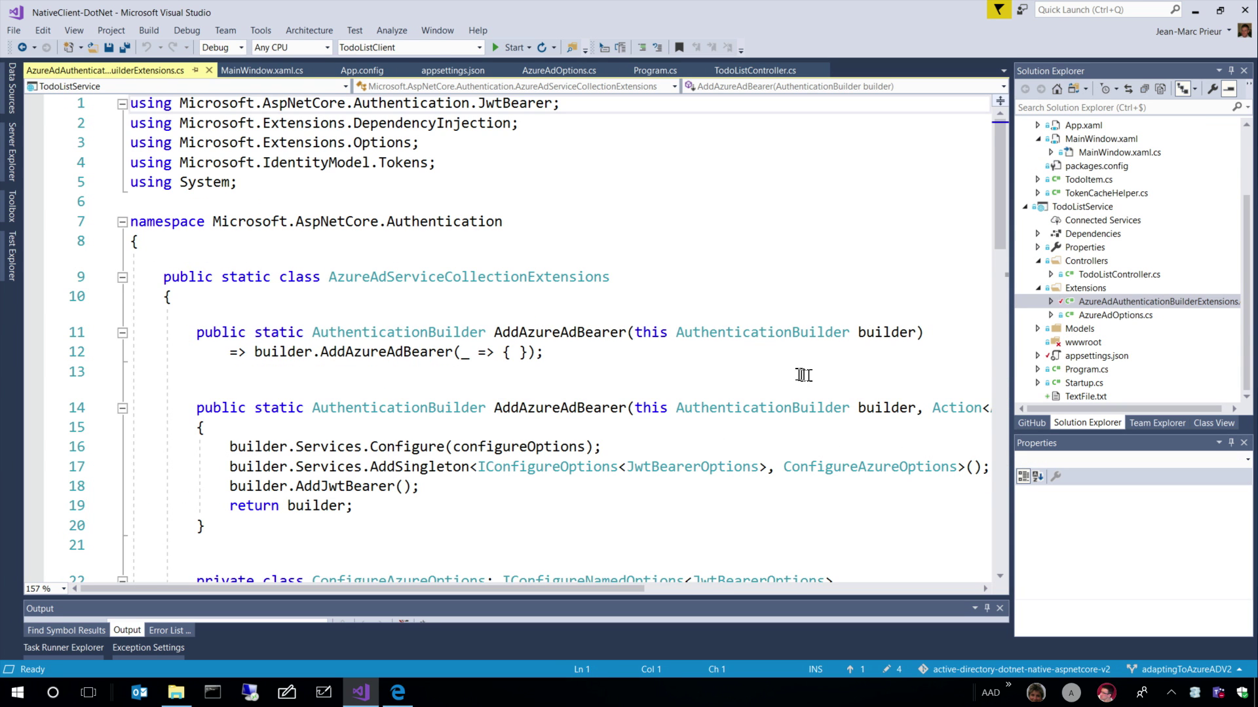
scroll(803, 374, down, 6)
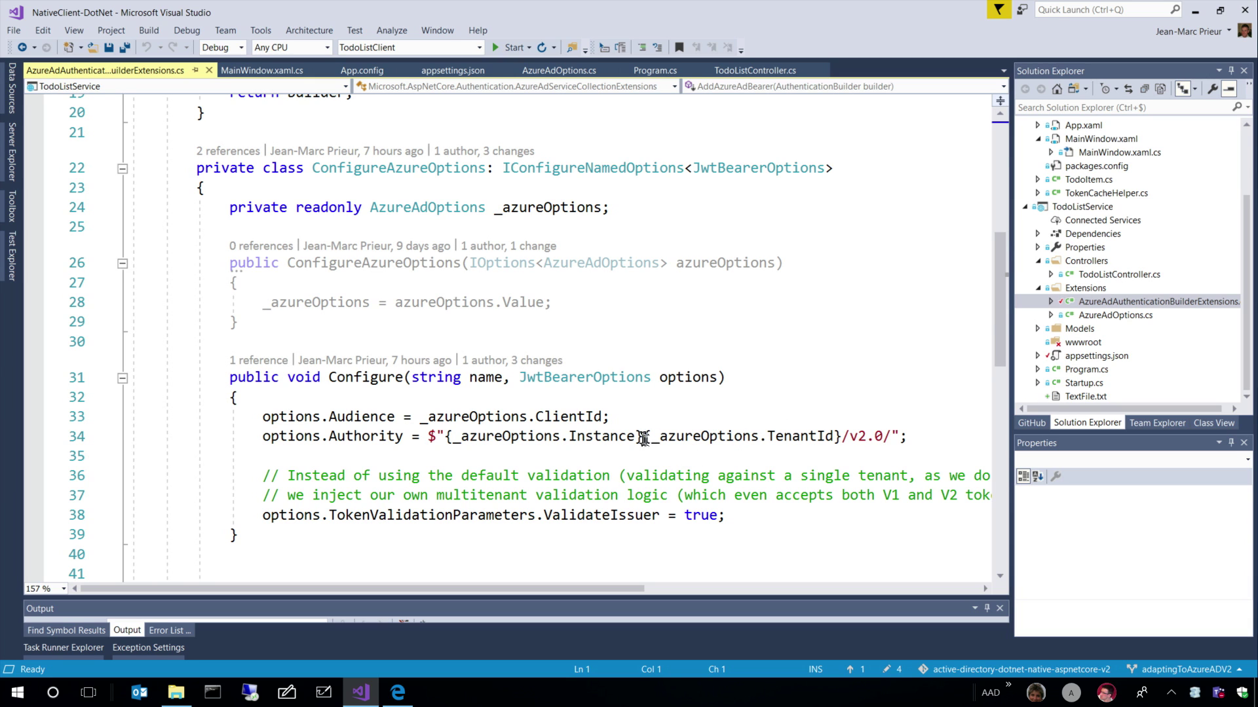
drag(643, 437, 843, 436)
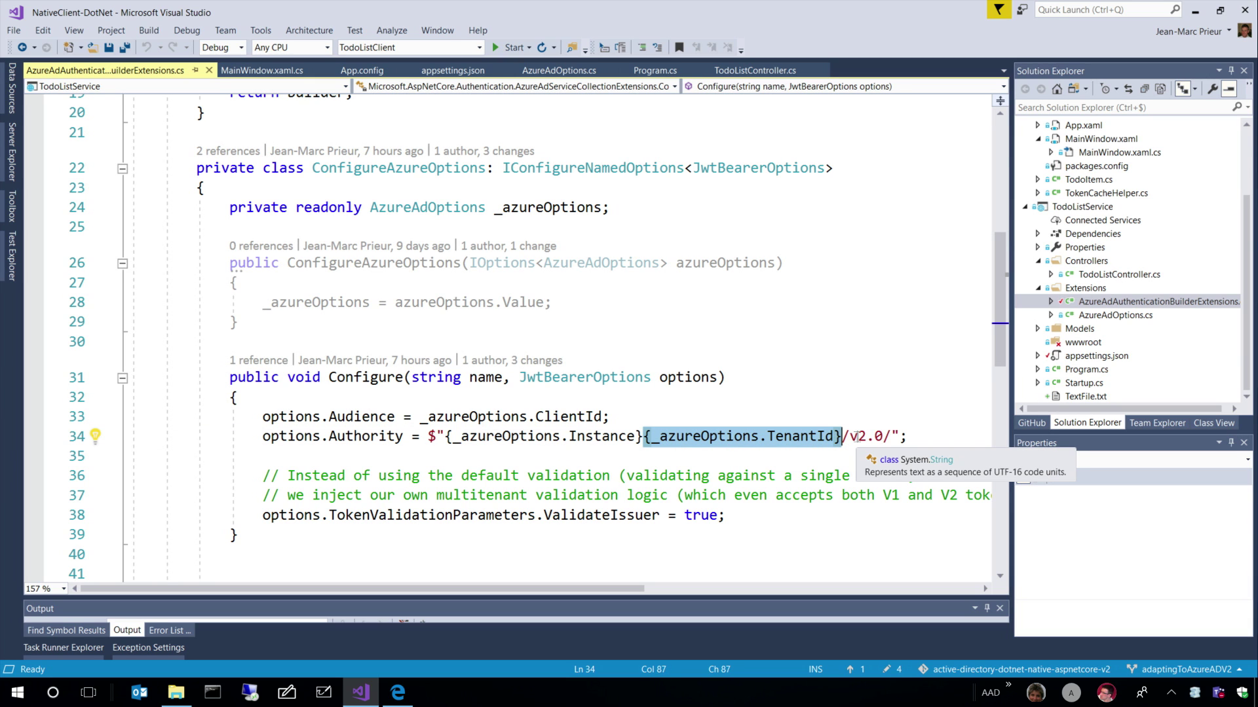
text(common)
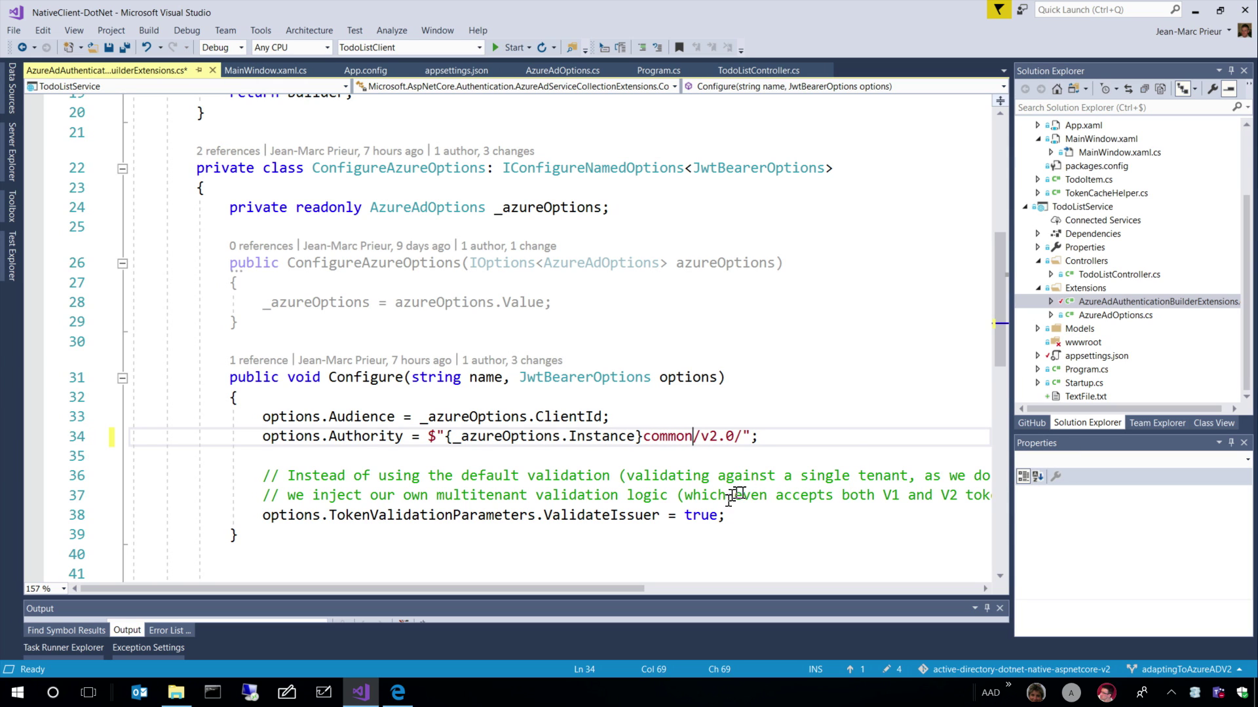
Step: Replace ValidateIssuer with IssuerValidator and delete its '= false' assignment
click(703, 515)
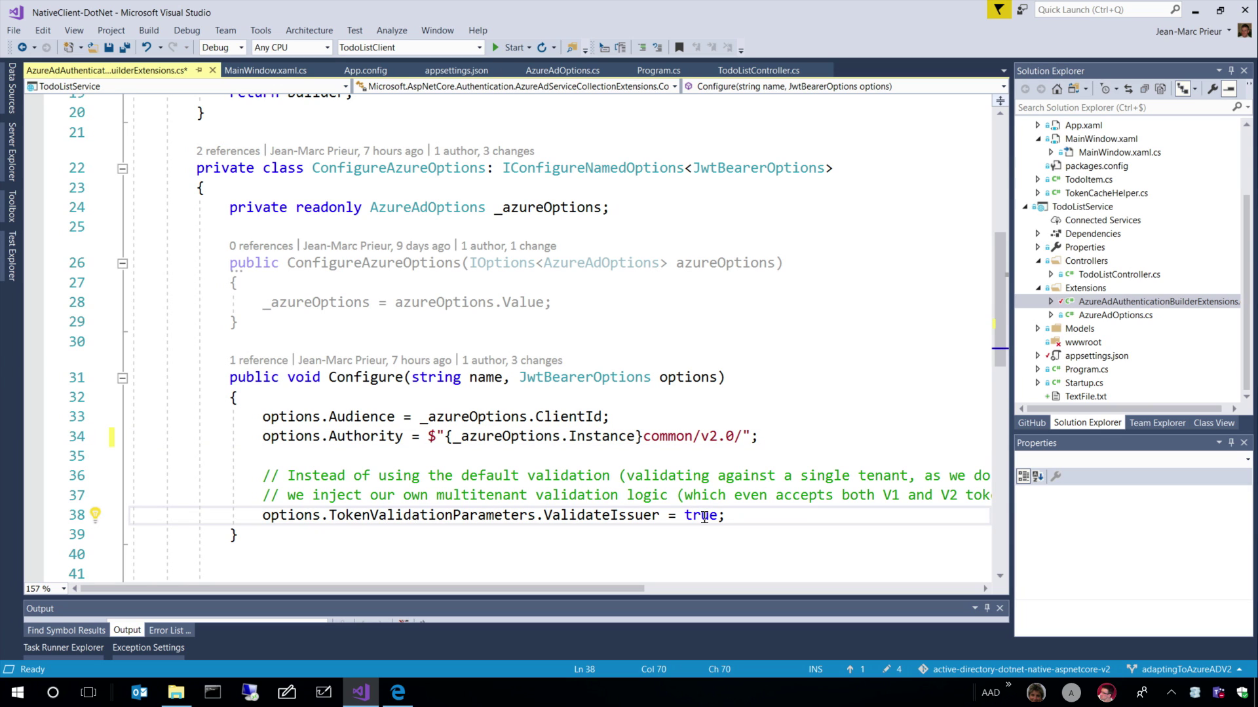
double_click(705, 515)
text(fa)
text(lse)
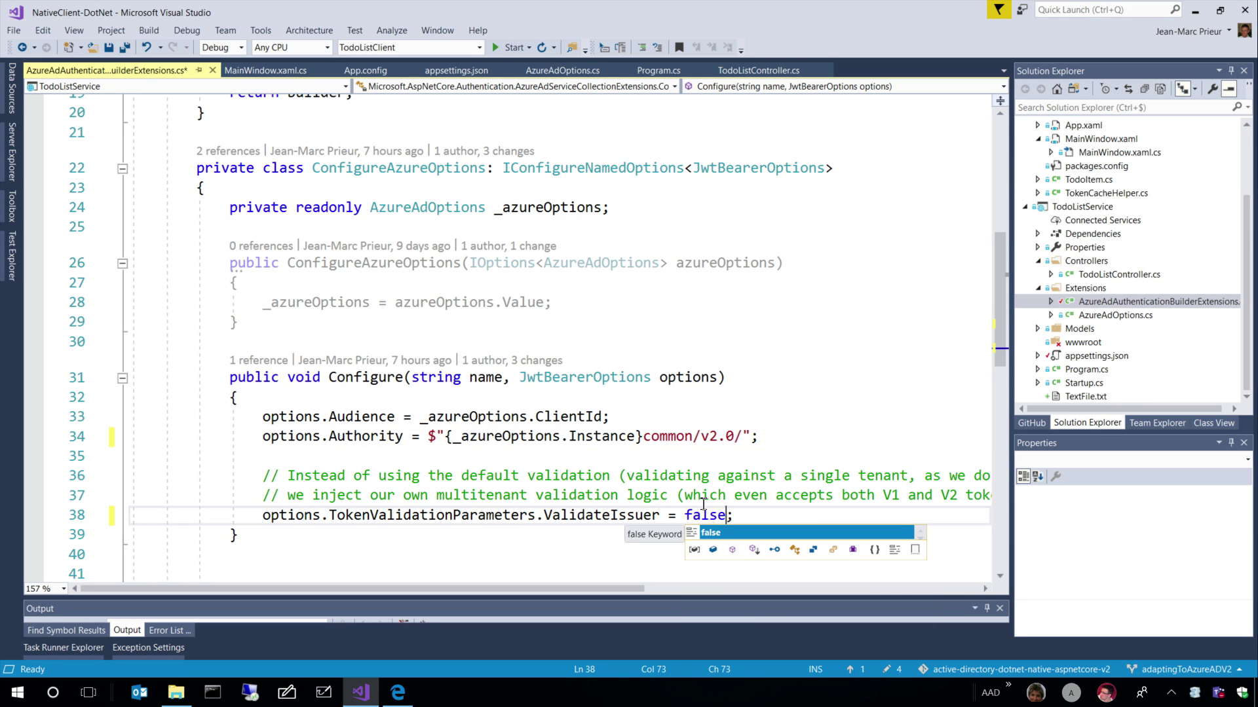
double_click(555, 520)
key(Delete)
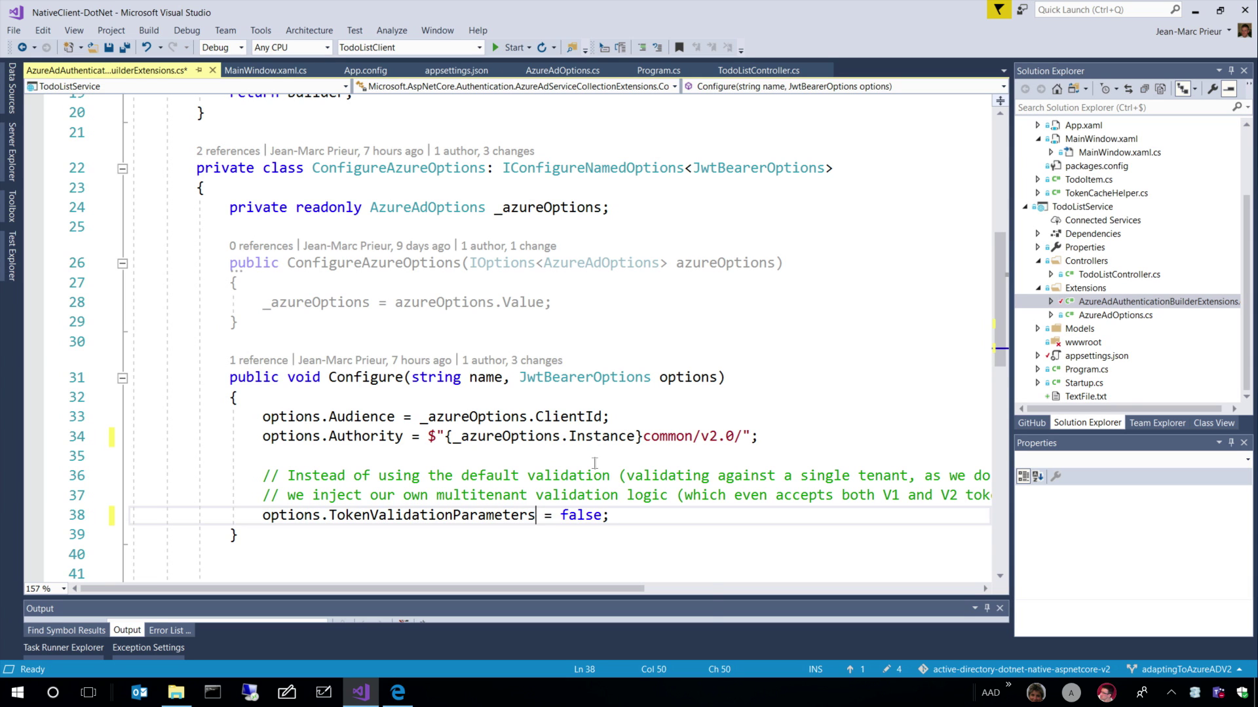
text(.Is)
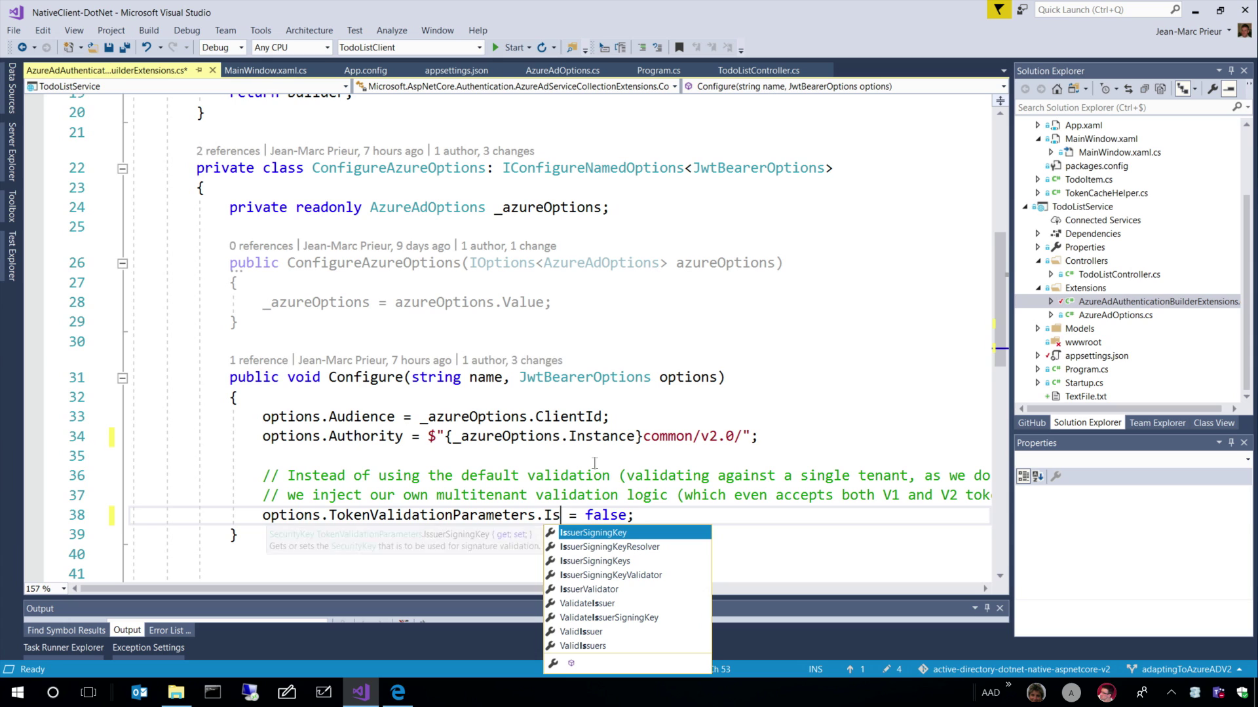
key(Down)
key(Down)
key(Down)
key(Down)
key(Tab)
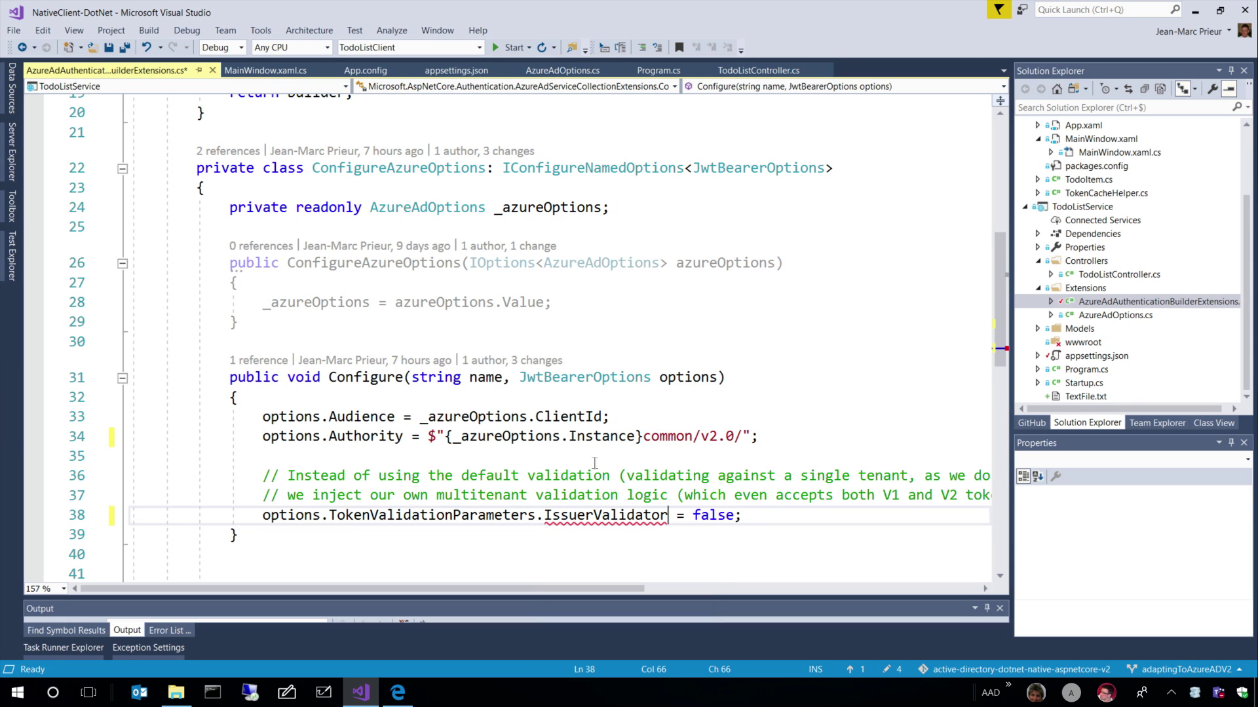
key(ctrl+shift+Right)
key(ctrl+shift+Right)
key(ctrl+shift+Right)
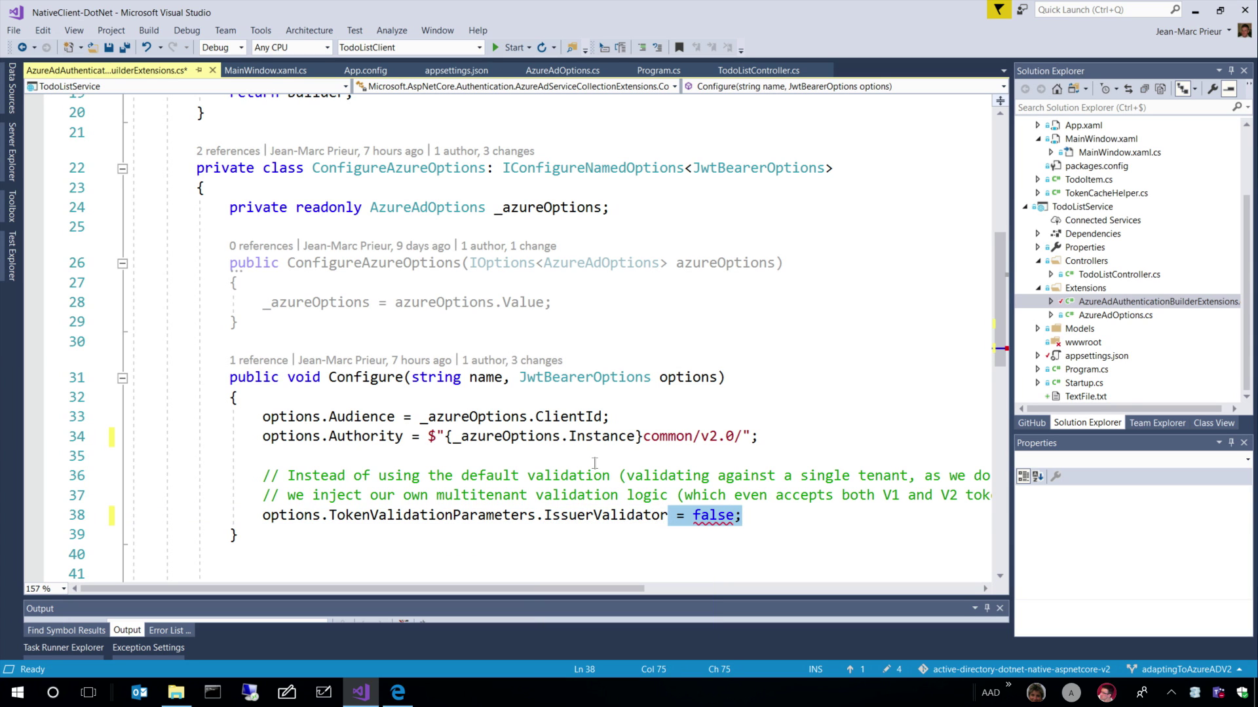
key(Delete)
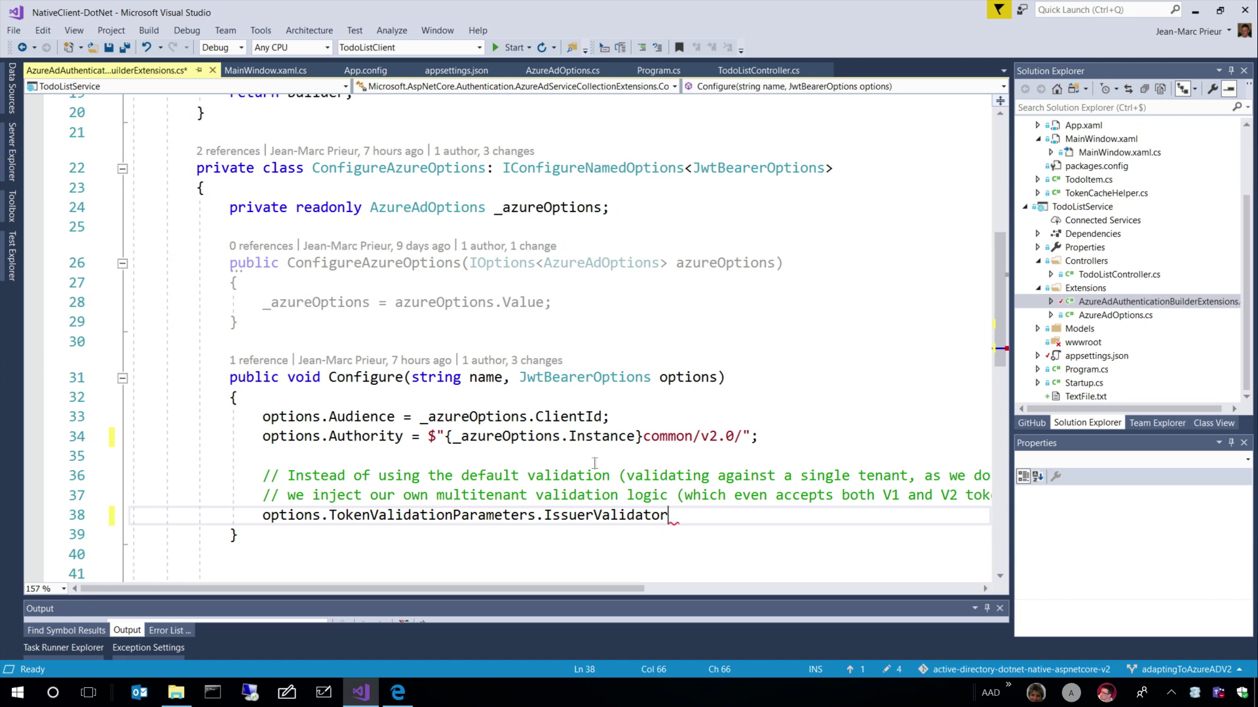